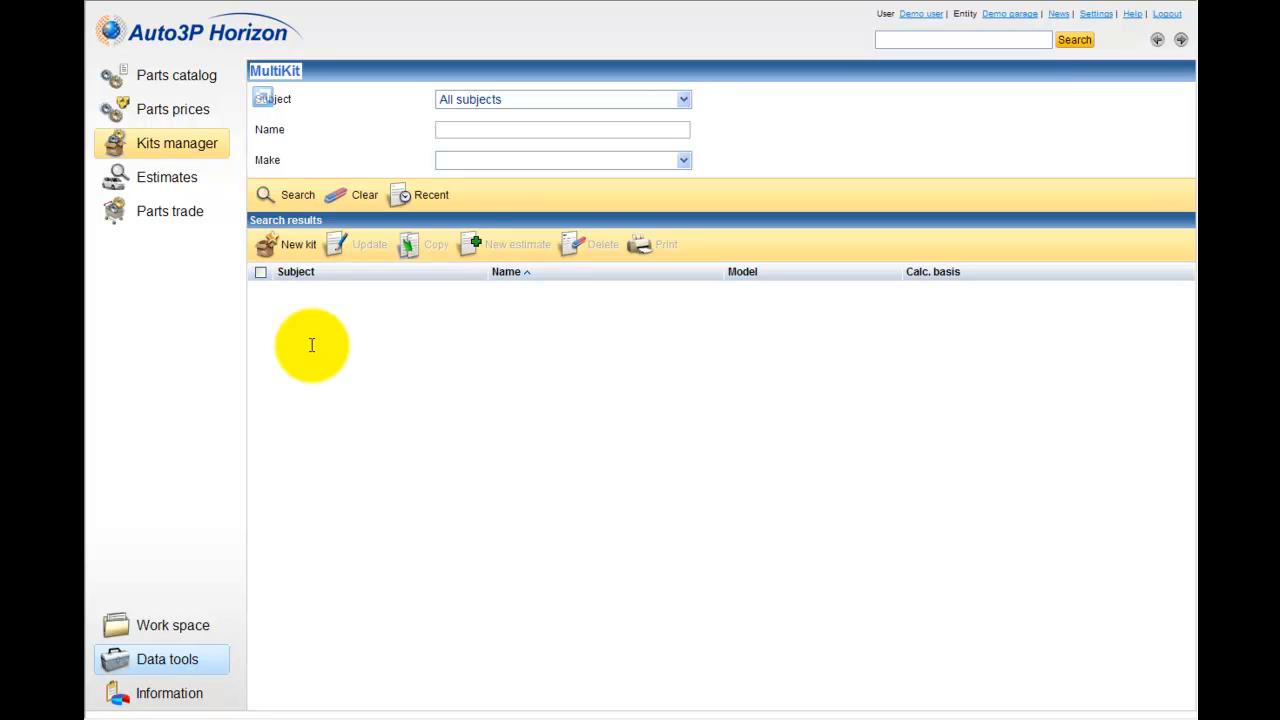
Step: Examine the subject, name and make filters of the kit search, including the available subjects and makes
click(684, 99)
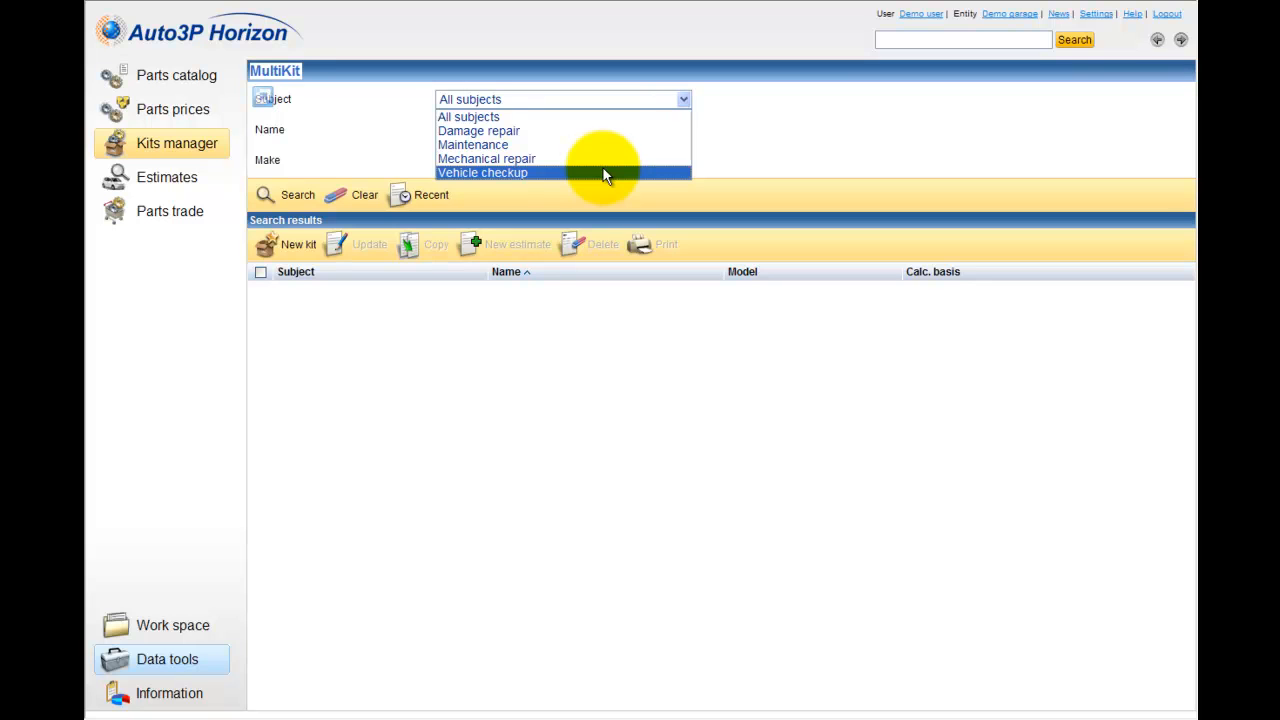
click(666, 579)
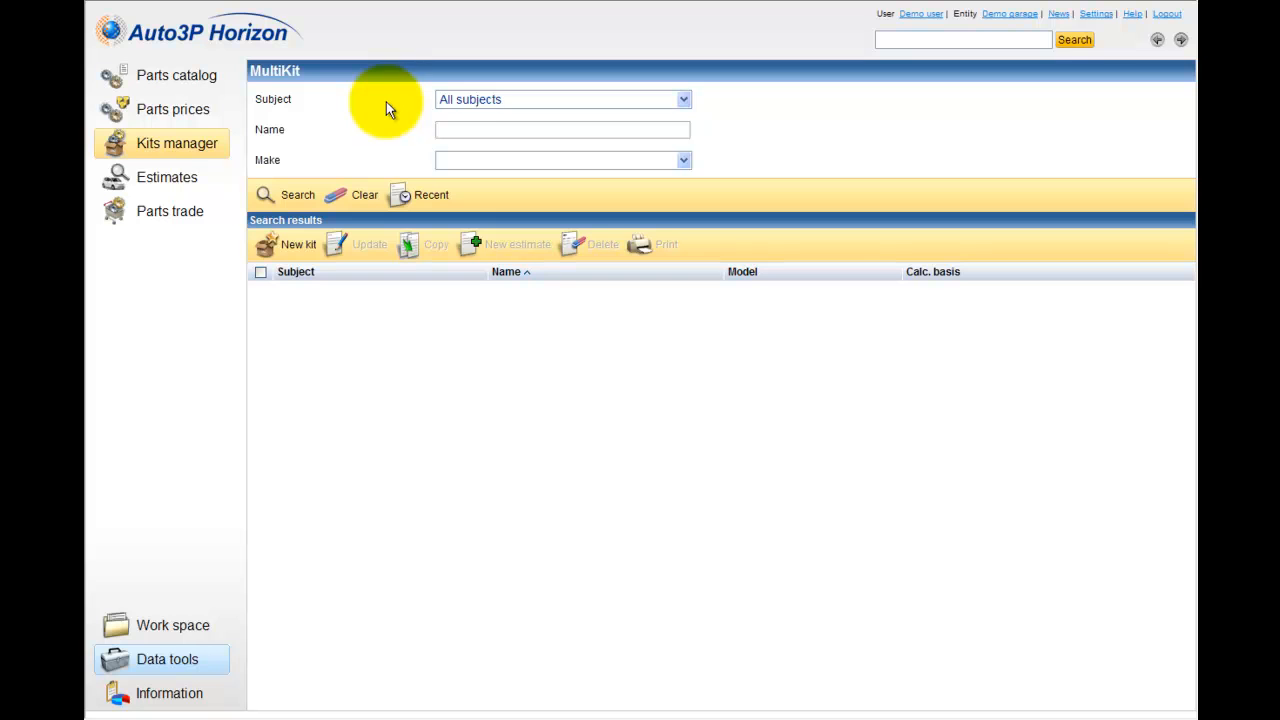
click(471, 107)
click(469, 114)
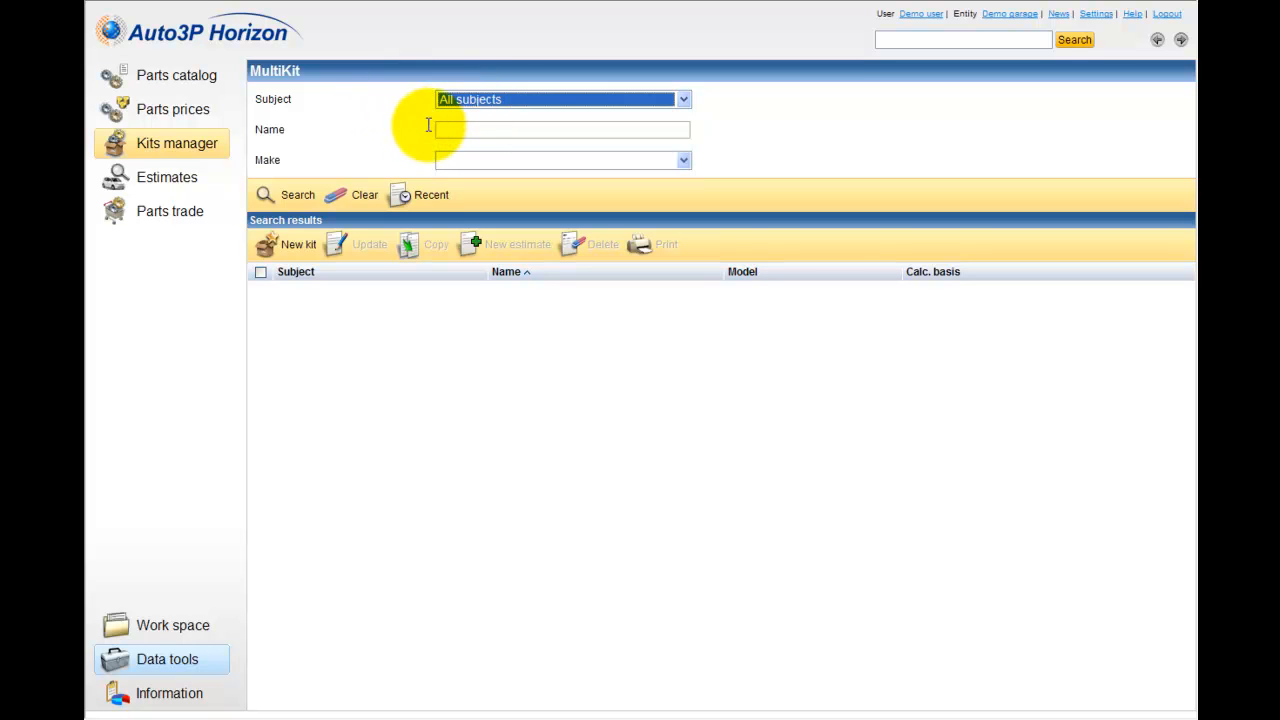
click(443, 129)
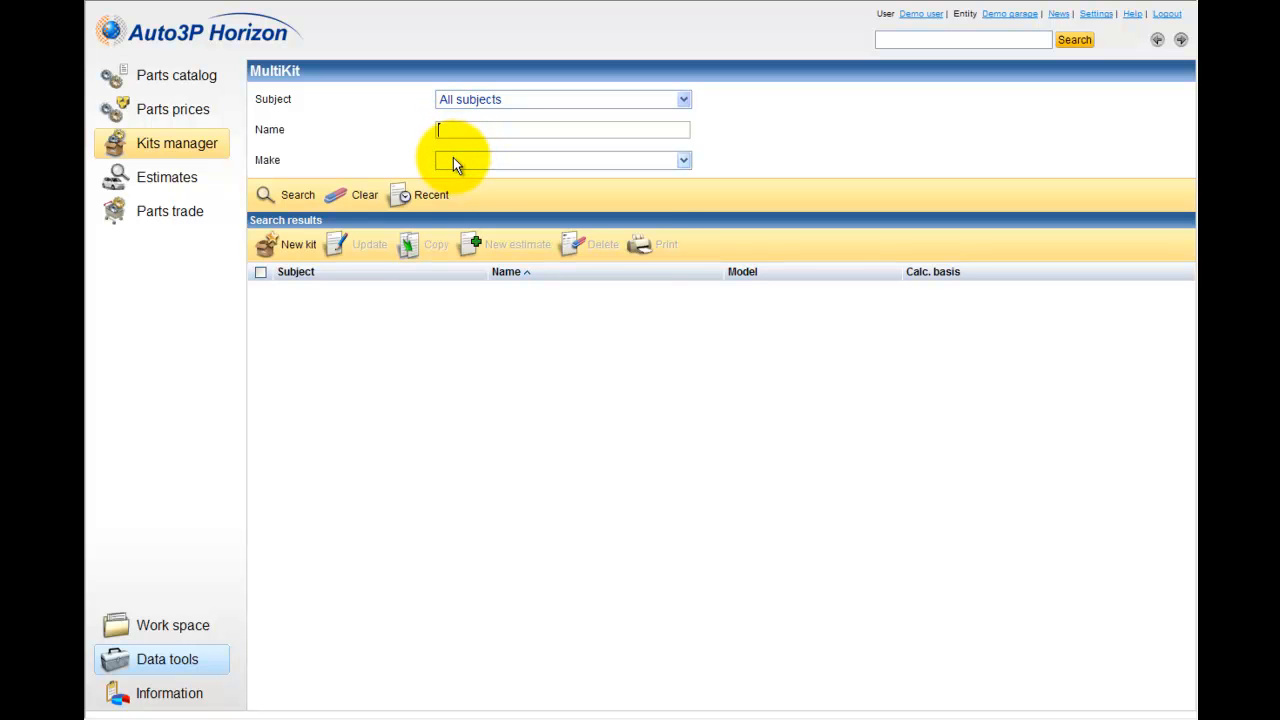
click(453, 162)
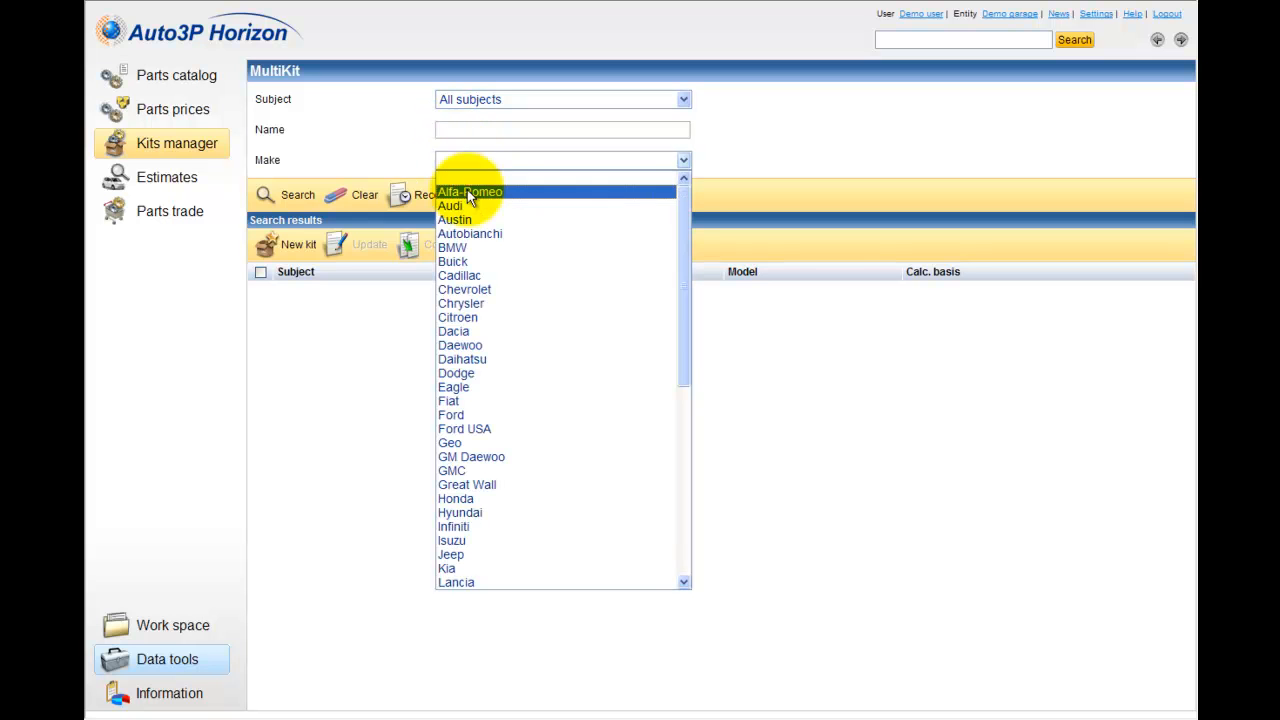
scroll(486, 420, down, 5)
scroll(486, 420, up, 5)
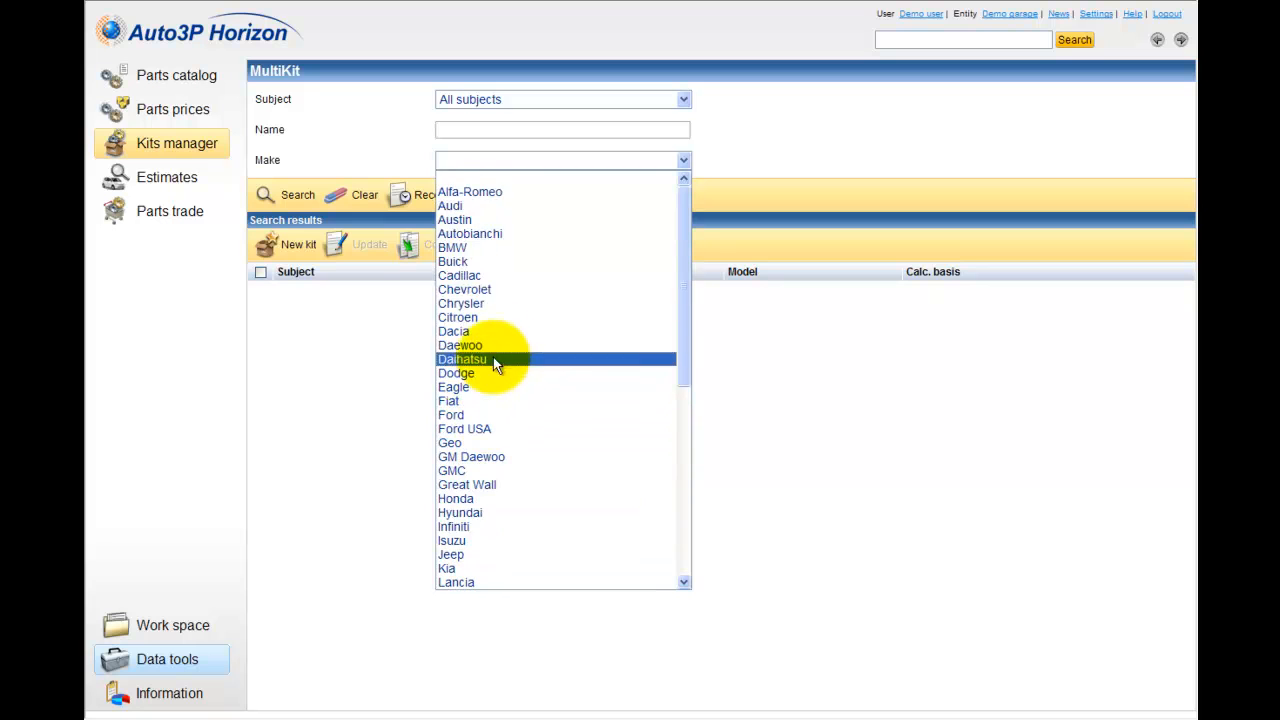
click(411, 169)
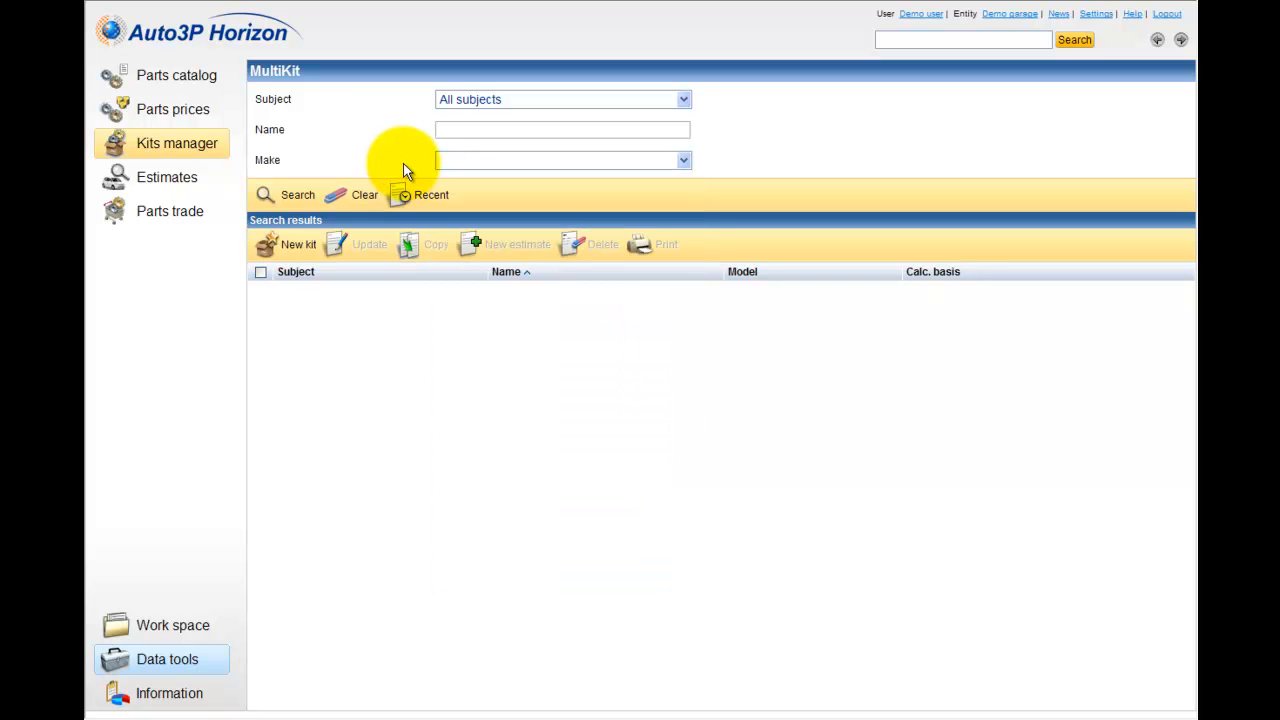
Step: List all kits, switch to the recent ones, and bring back the full list with a new unfiltered search
click(294, 200)
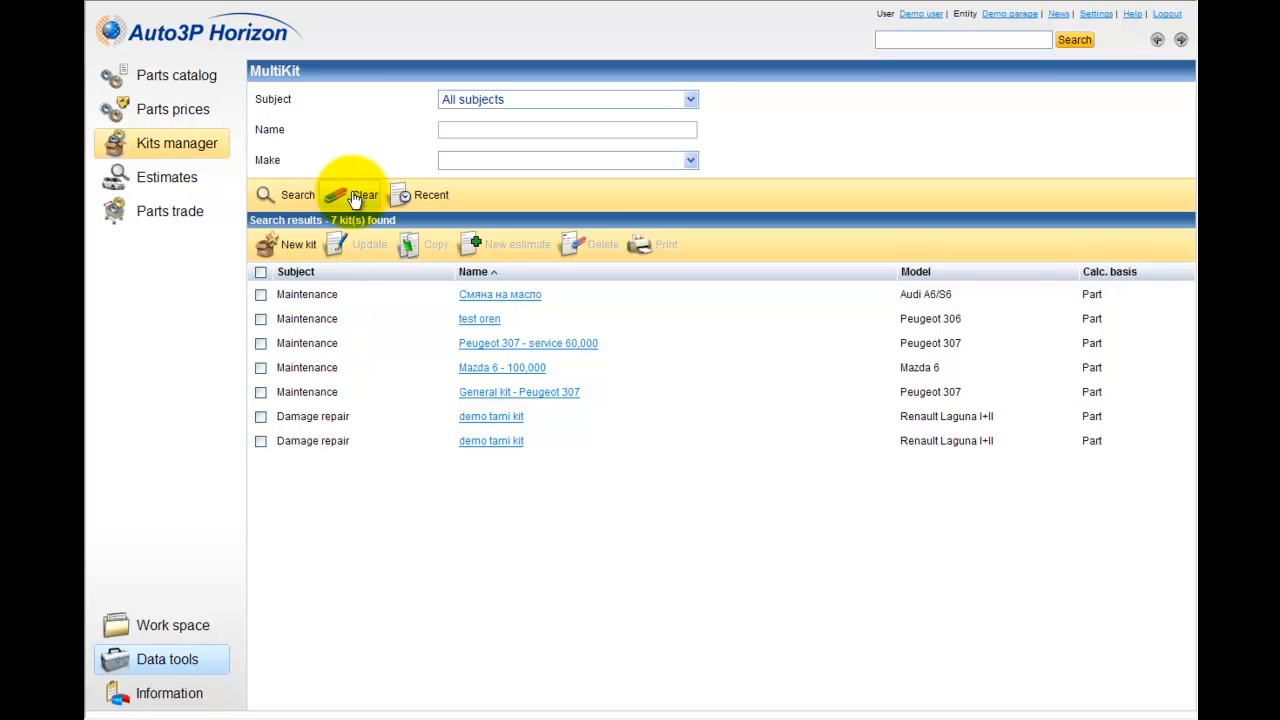
click(425, 197)
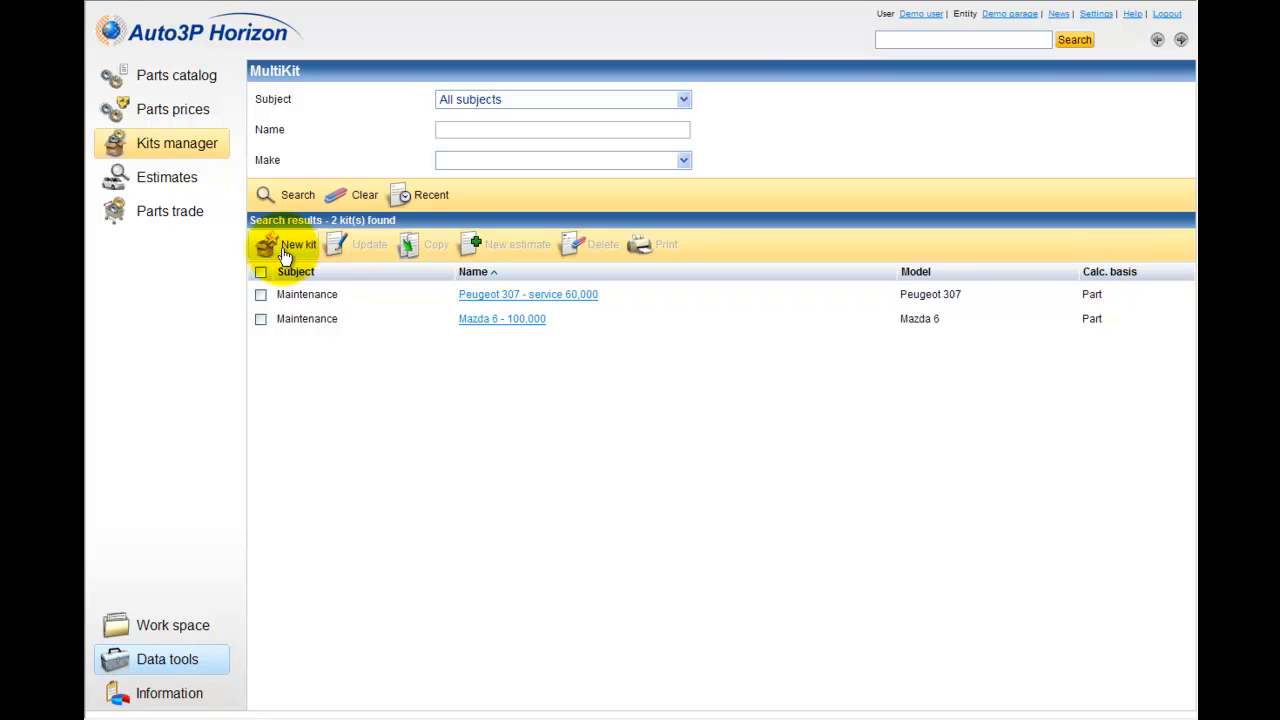
click(294, 205)
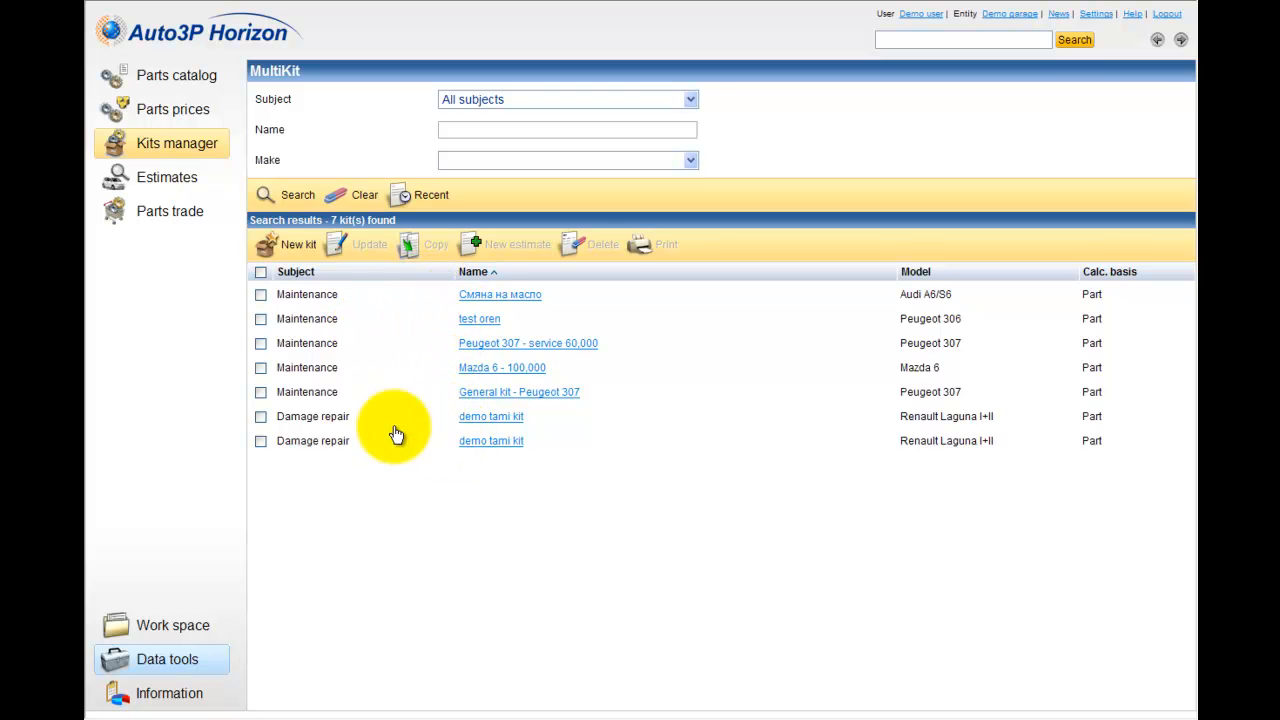
Step: Examine the actions available for the Peugeot 306 kit and for the "Mazda 6 - 100,000" kit
click(260, 320)
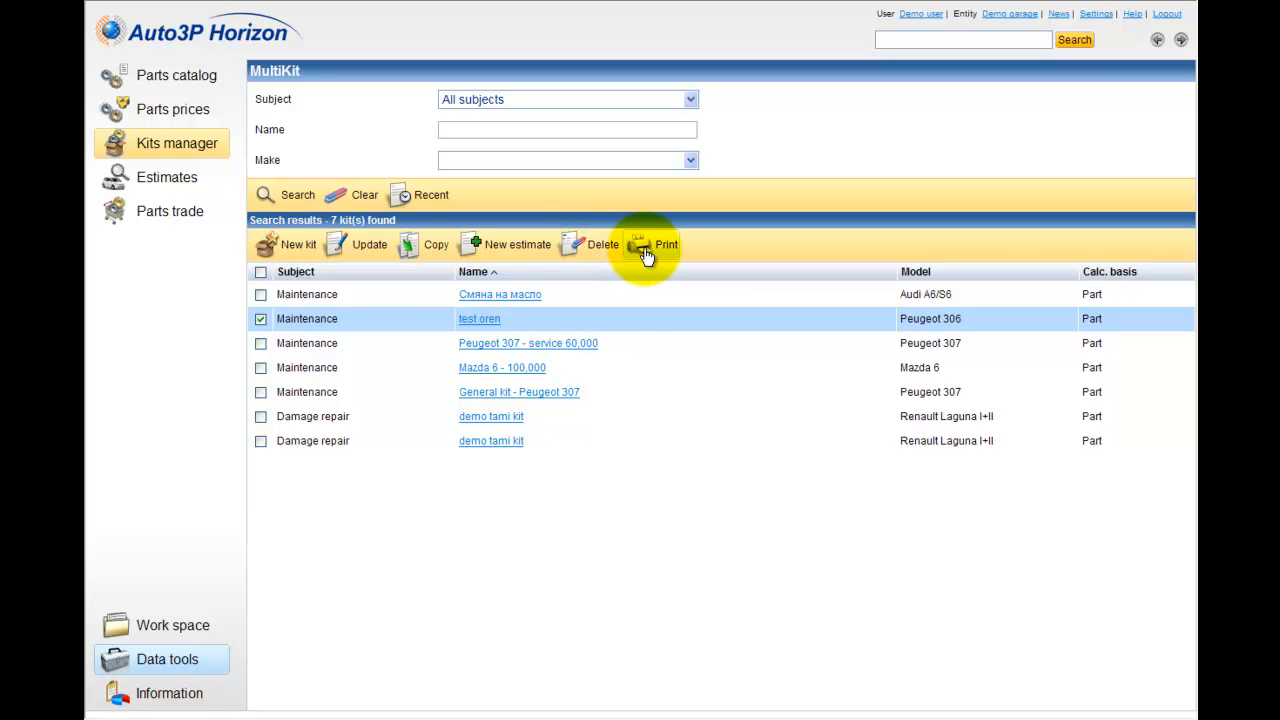
click(261, 321)
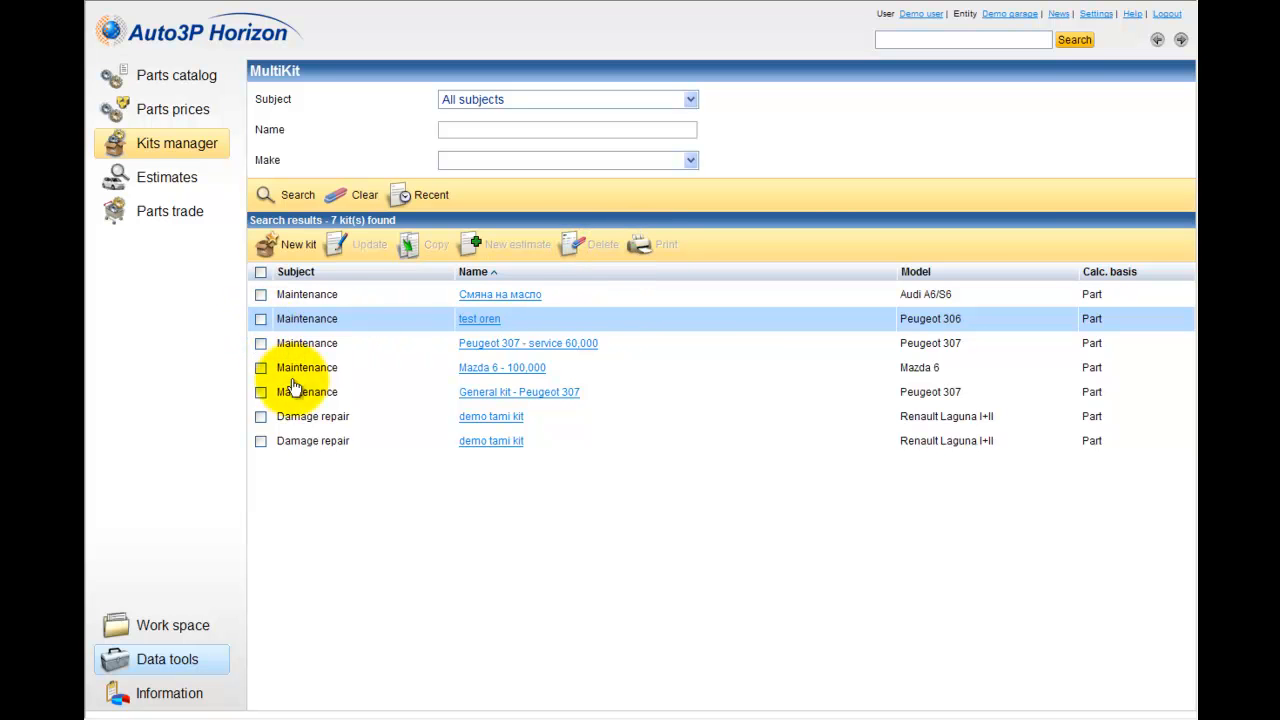
right_click(480, 371)
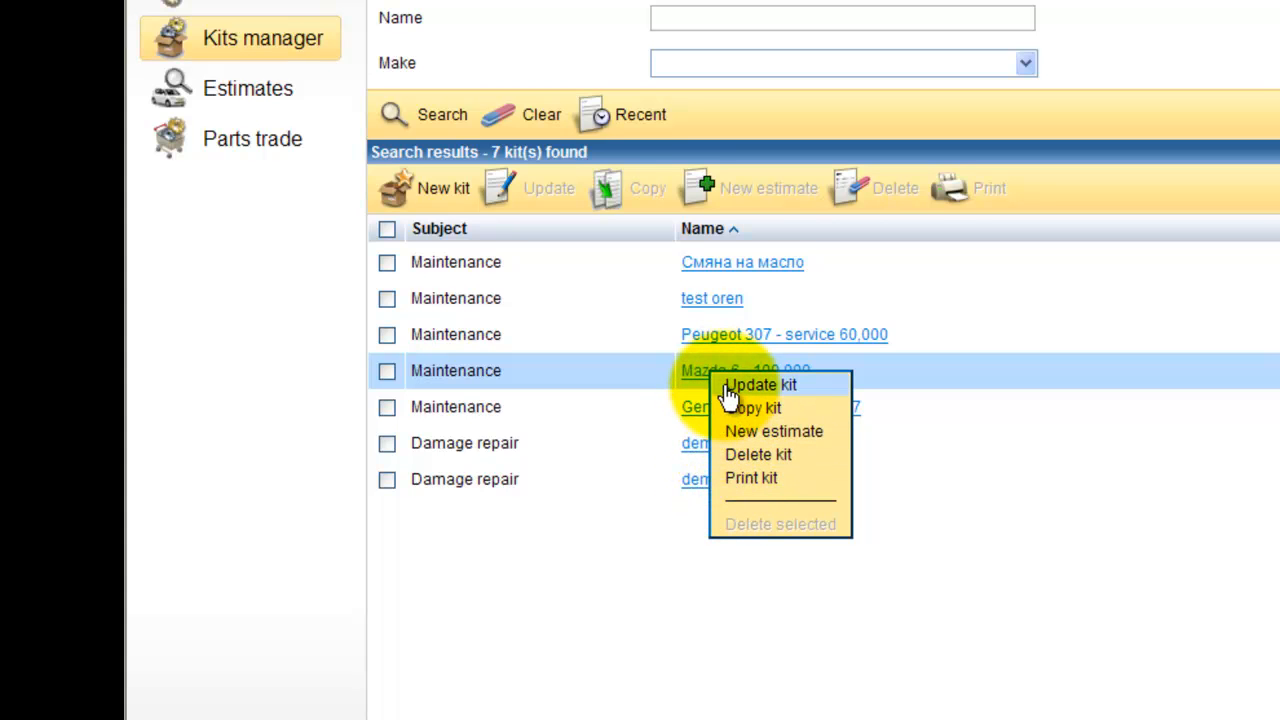
click(660, 590)
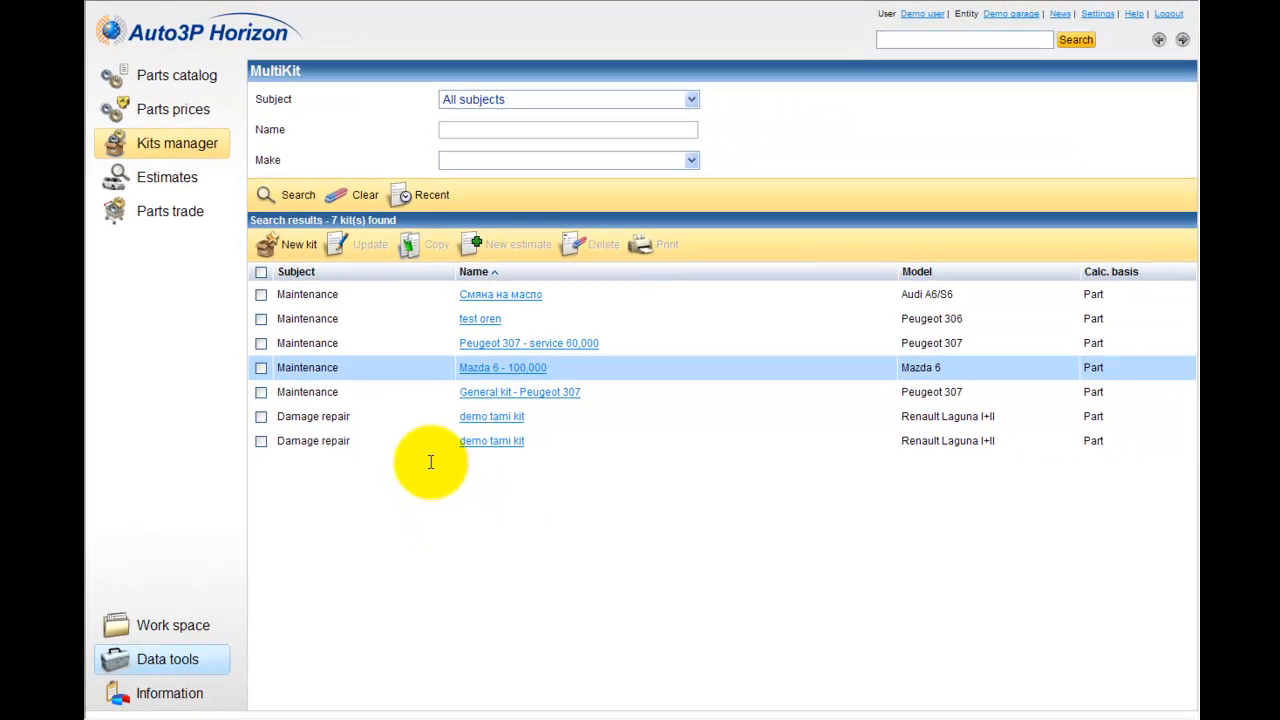
Step: Start a new kit with the subject Maintenance and the name "Peugeot 307 - service 30,000 km"
click(287, 252)
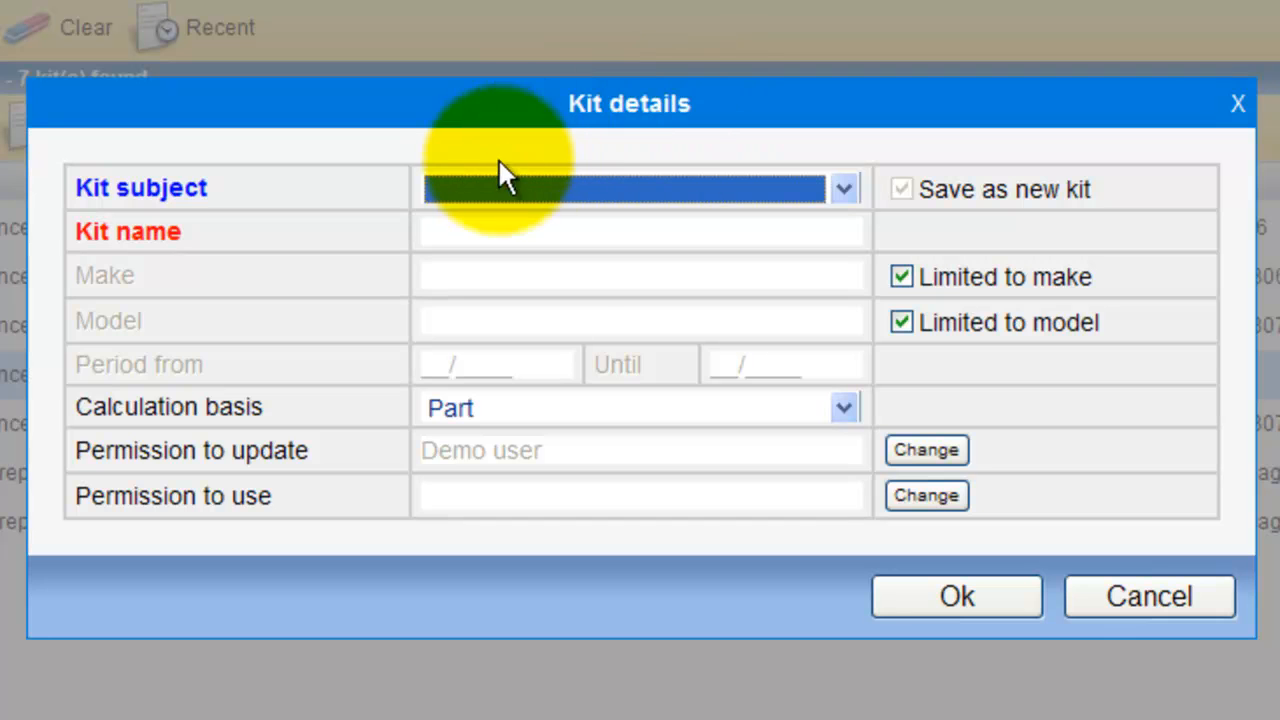
click(508, 190)
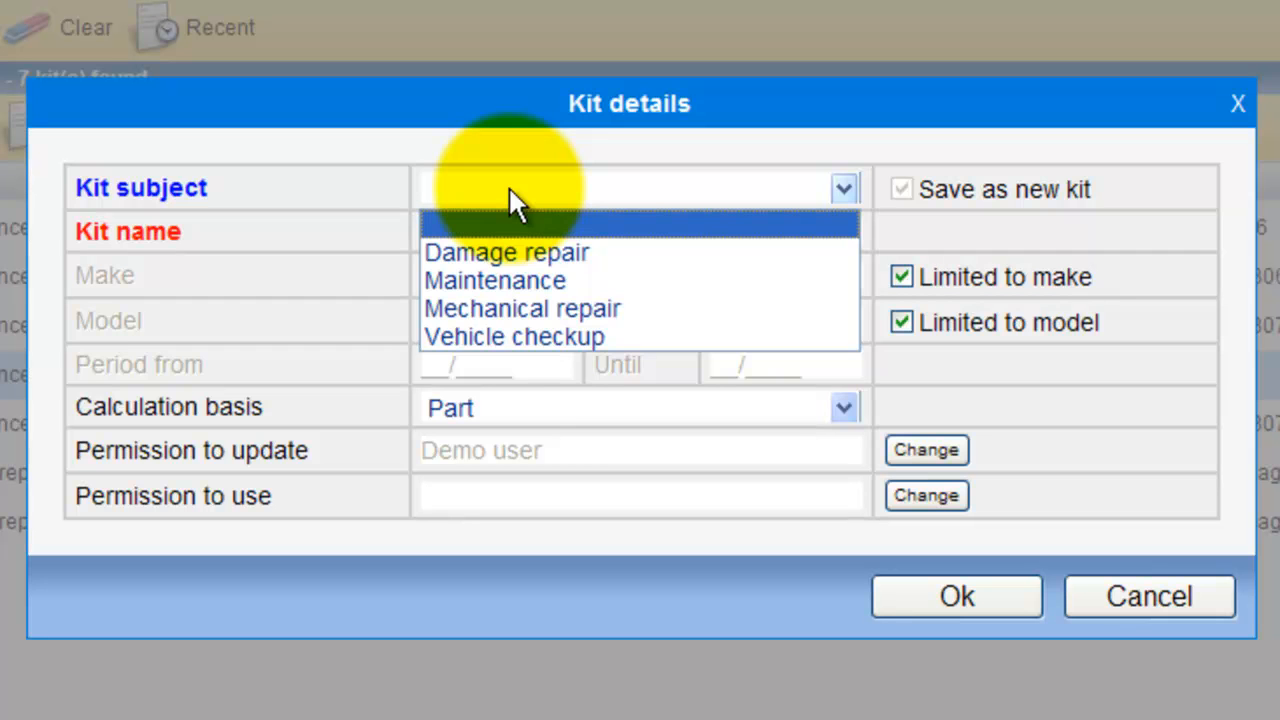
click(499, 283)
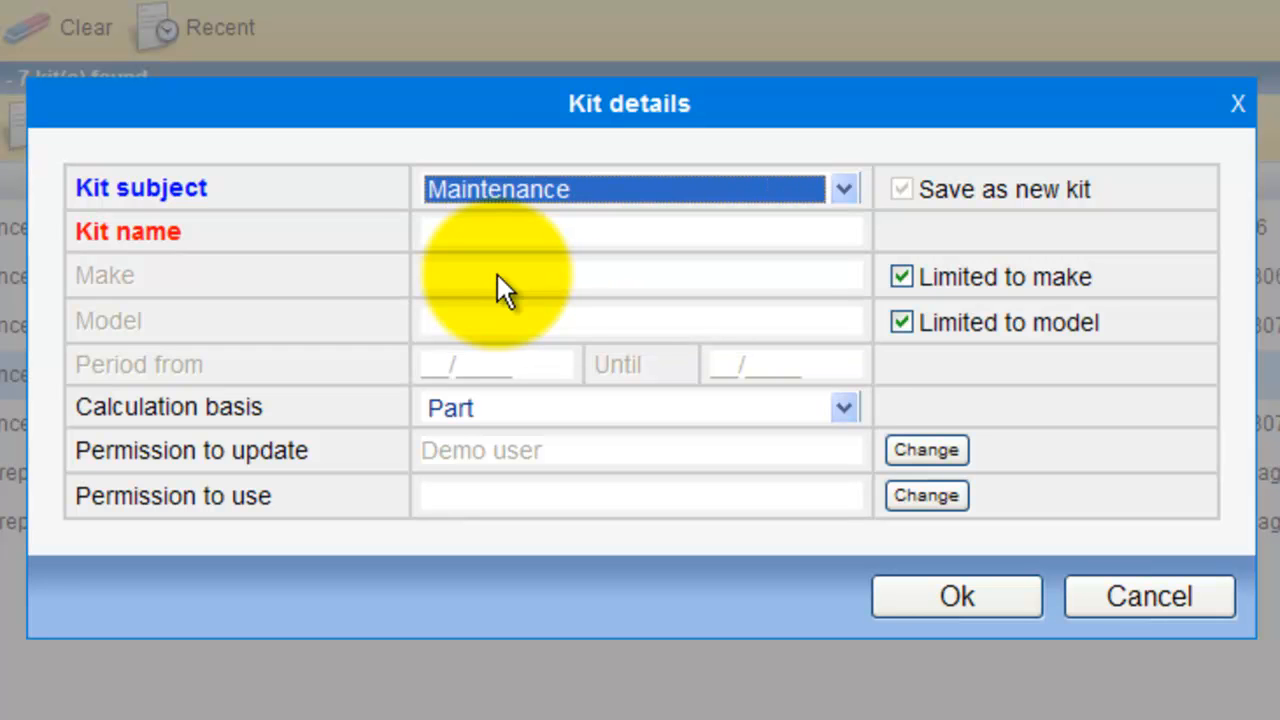
click(468, 233)
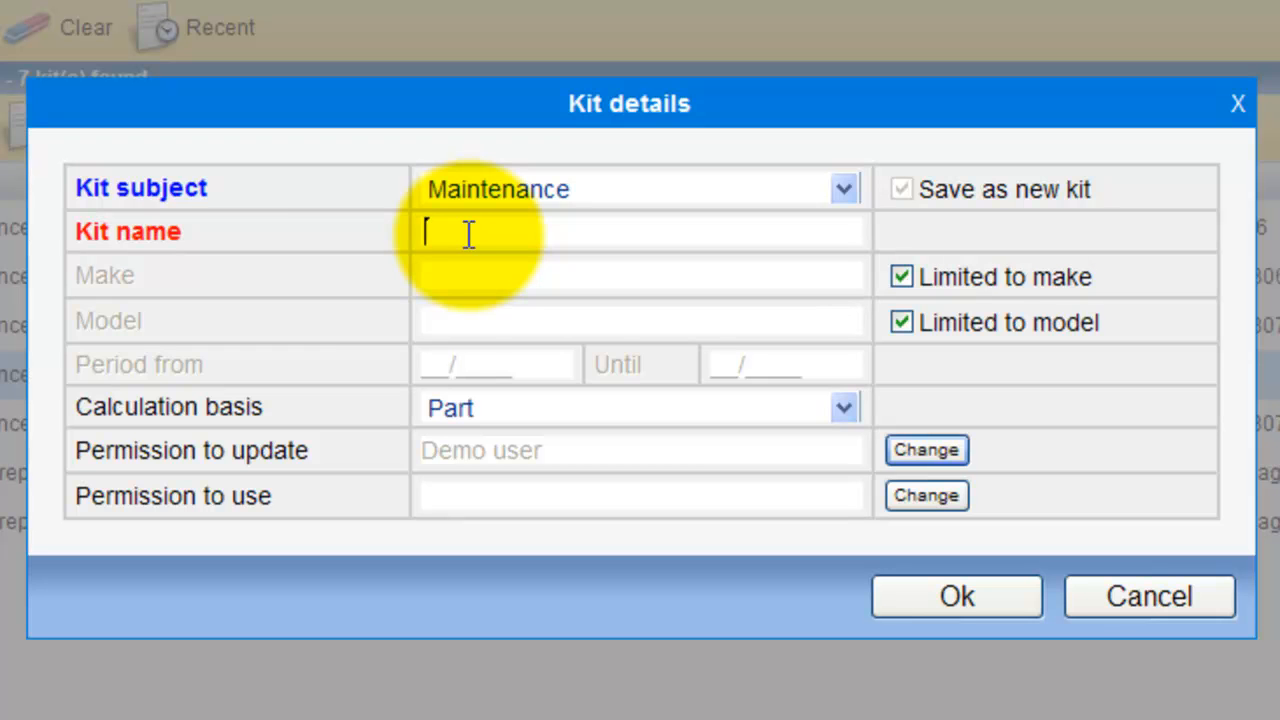
text(Peugeot 307 - service 60,000)
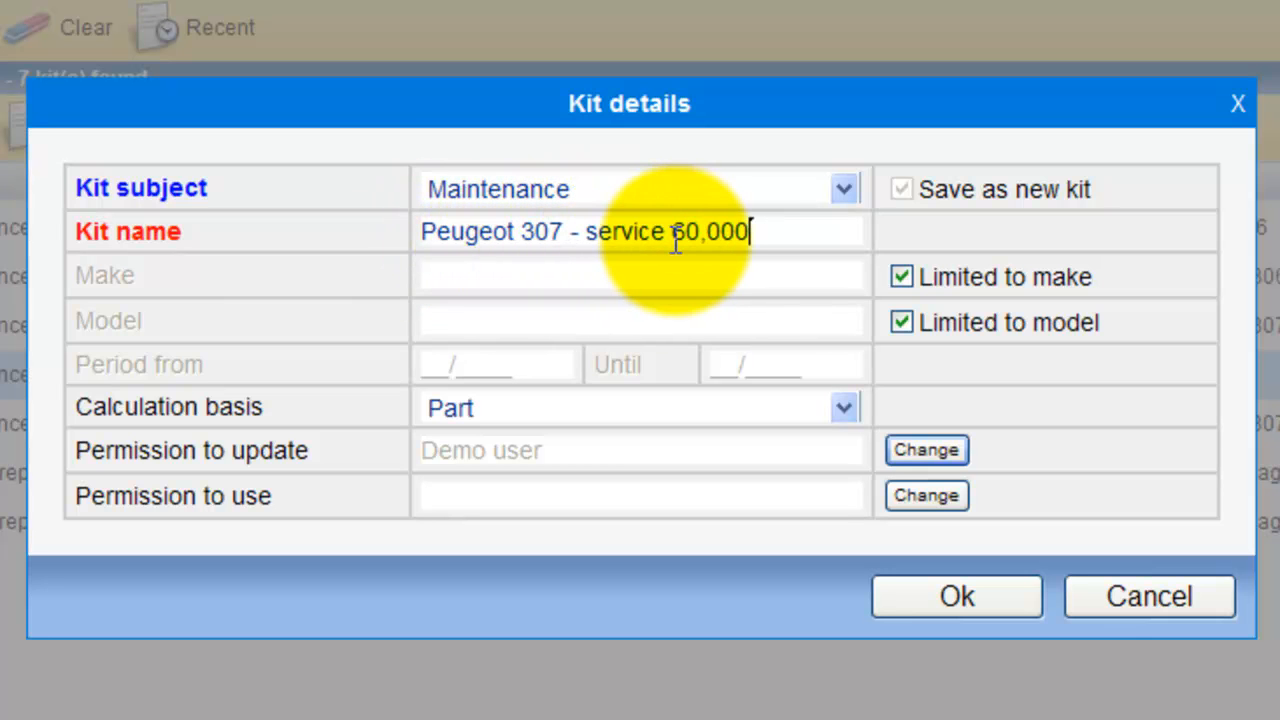
drag(708, 231, 672, 231)
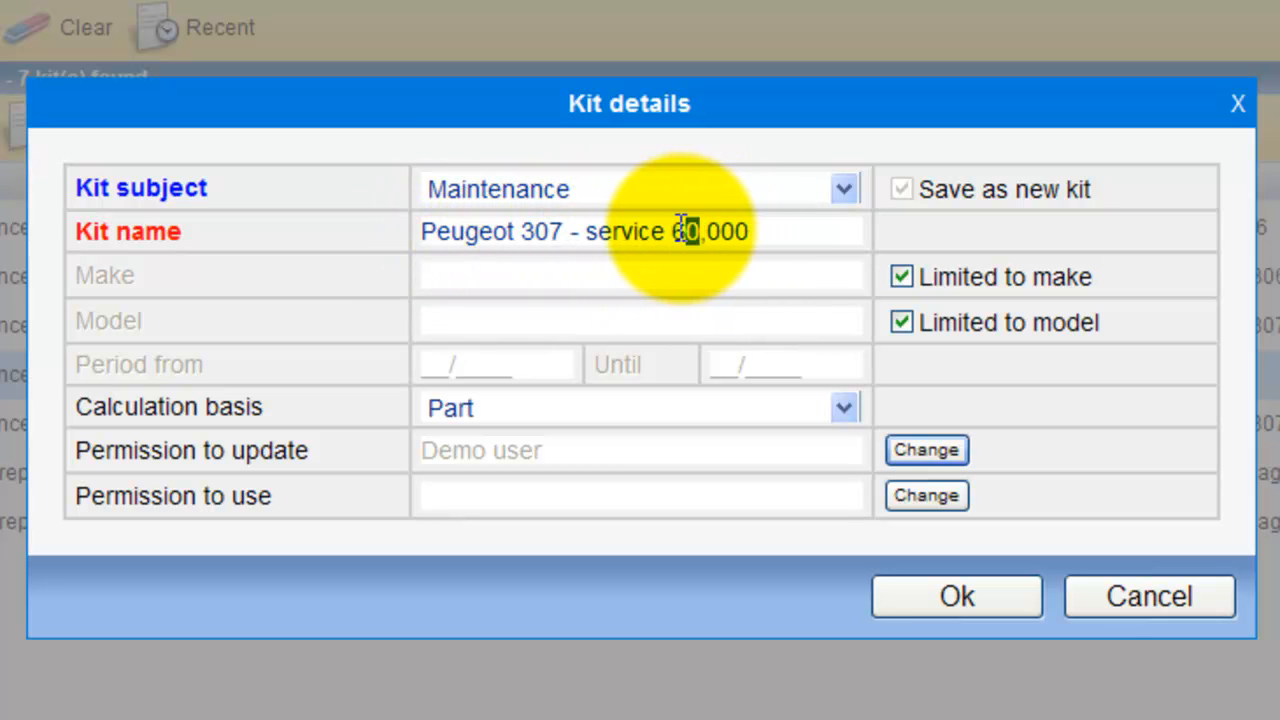
text(30,000)
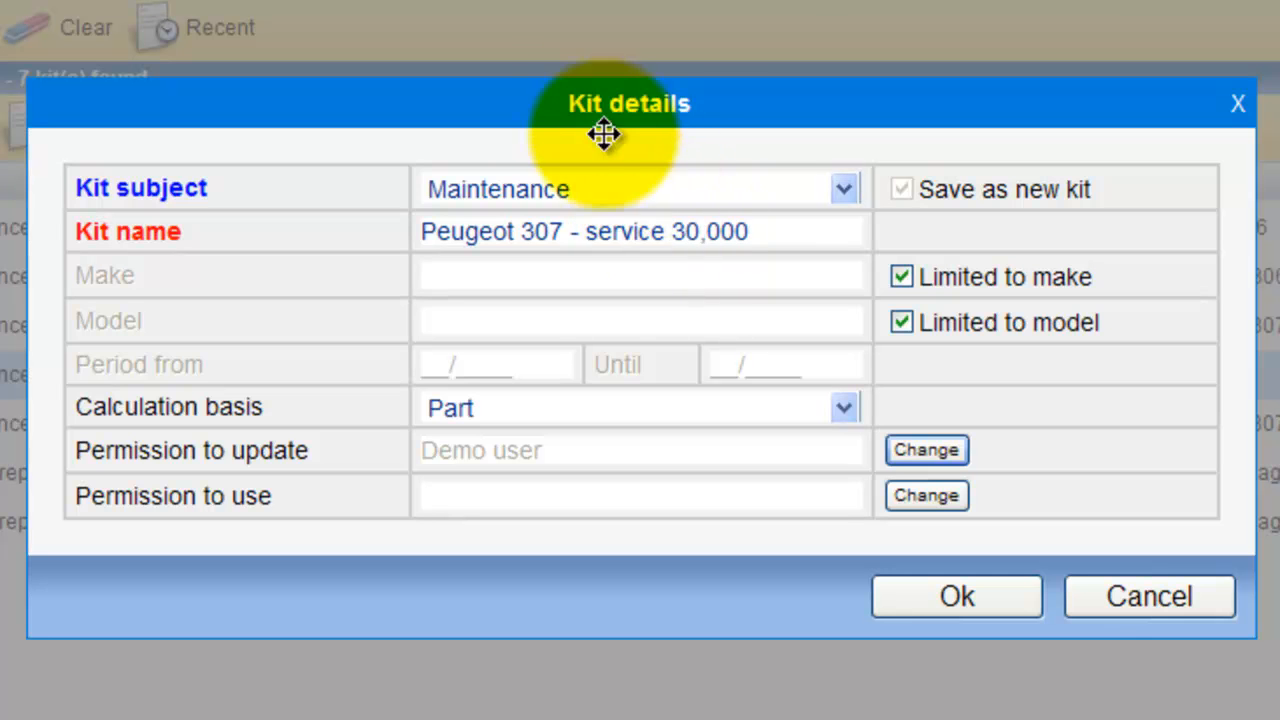
text( km)
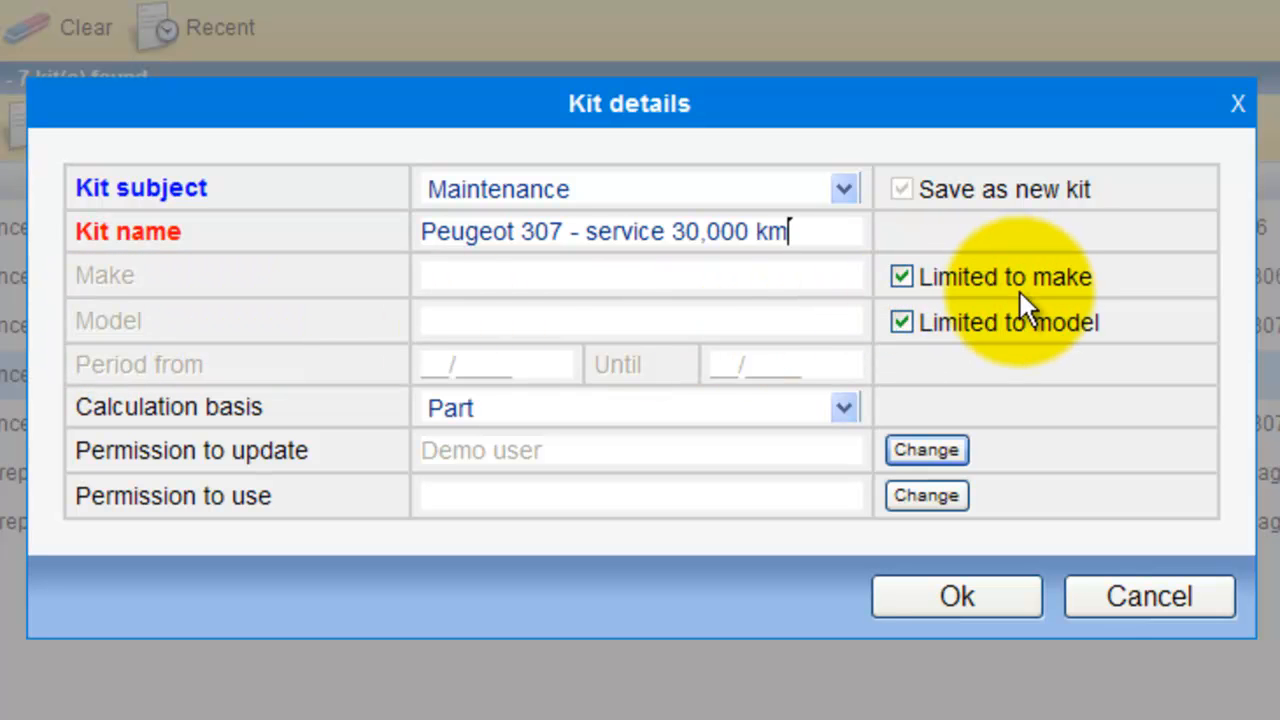
Step: Turn the new kit's limits to make and model off and back on
click(904, 280)
click(904, 321)
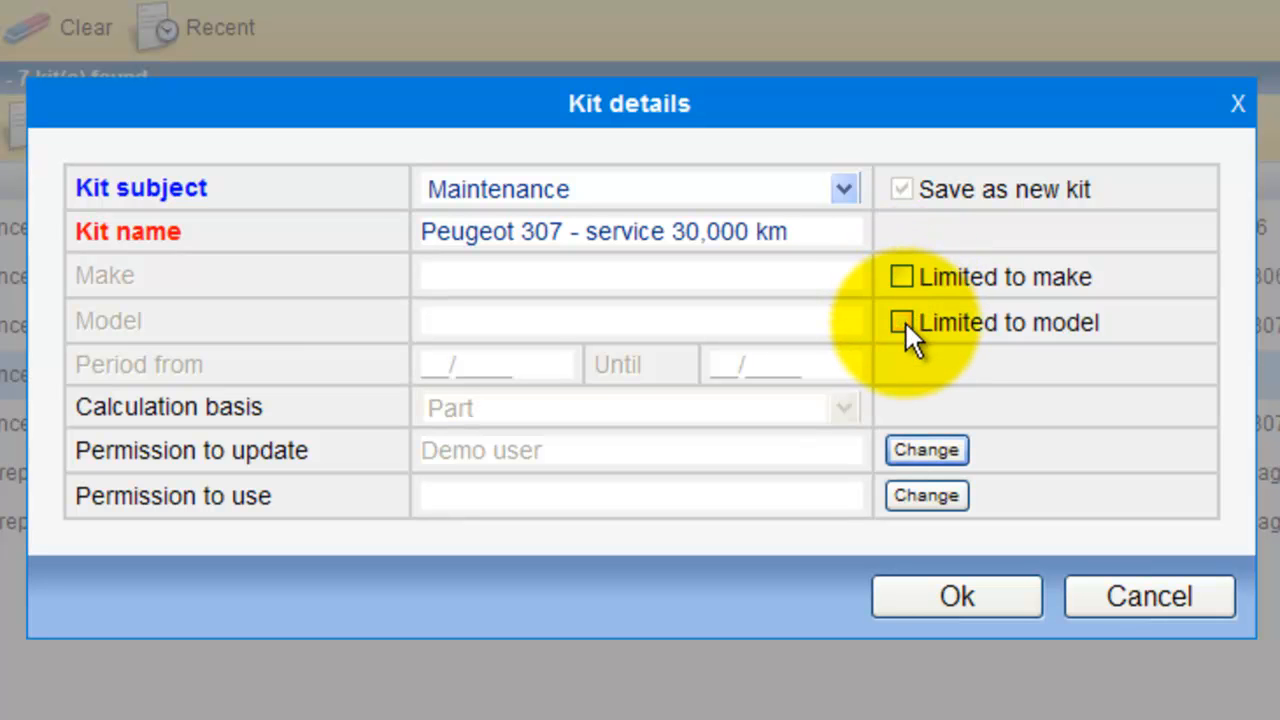
click(904, 323)
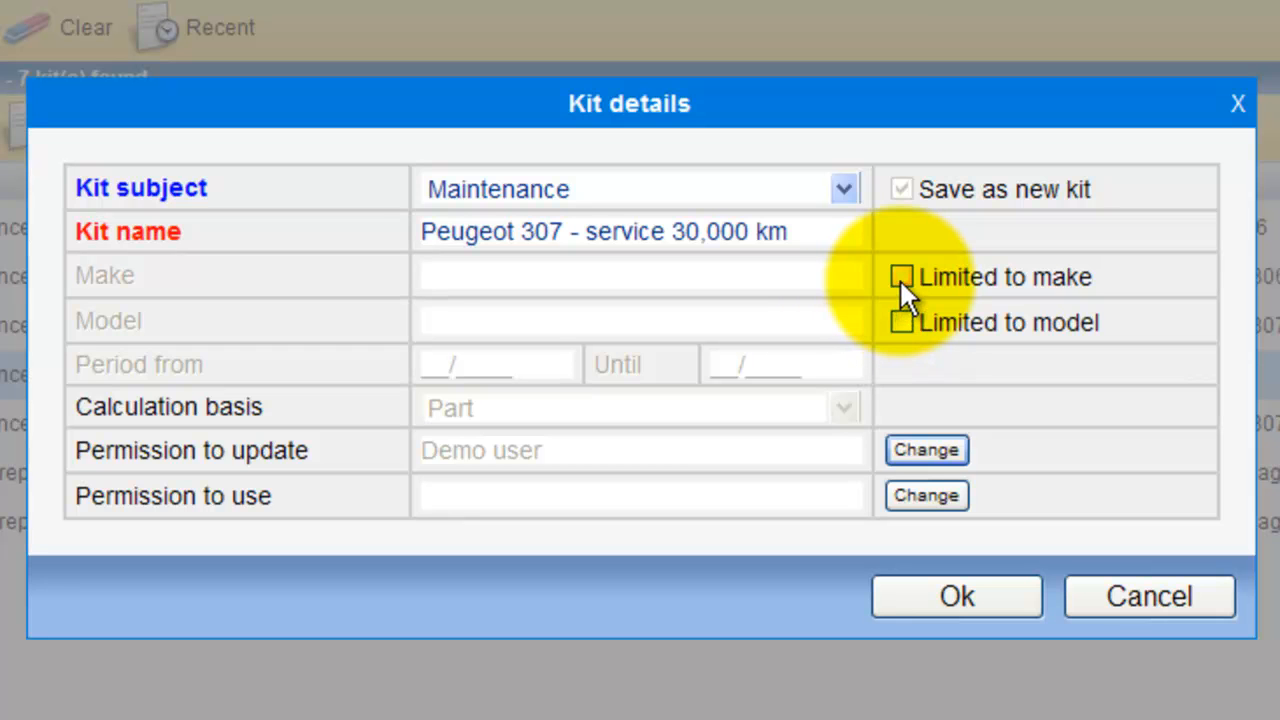
click(899, 278)
click(903, 320)
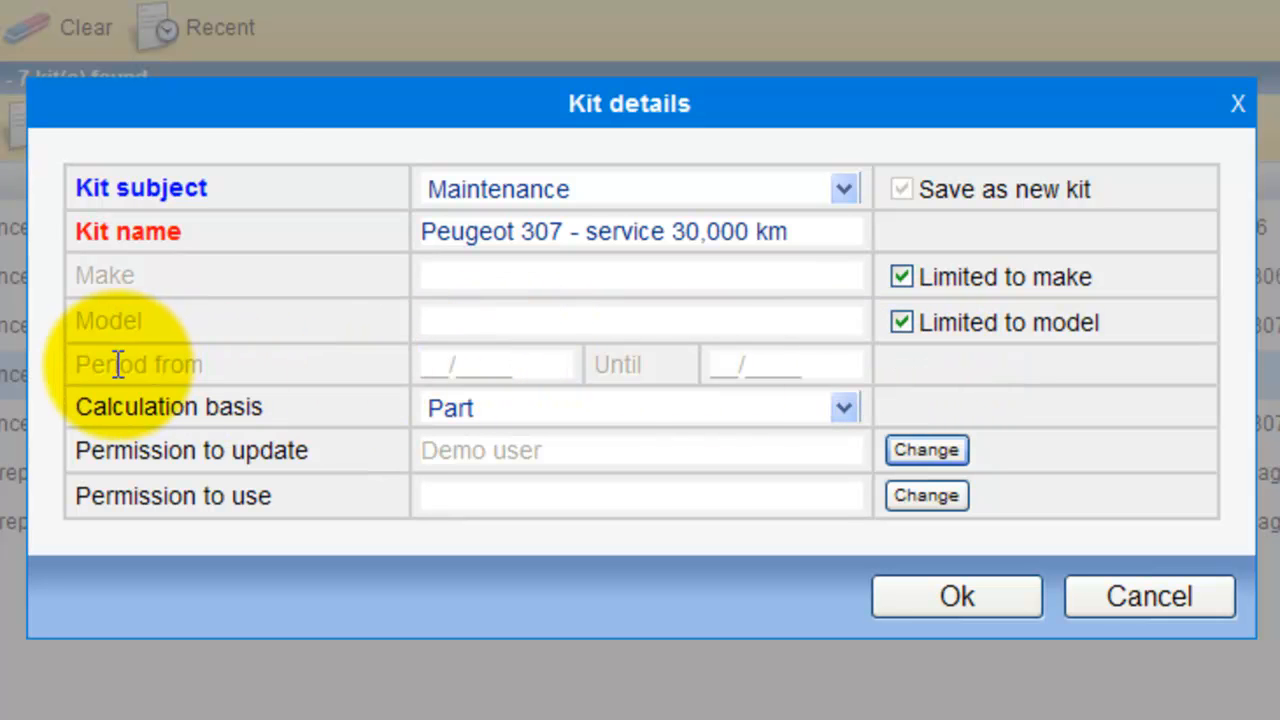
Step: Leave the kit's period blank, set its calculation basis to Part, and confirm the kit details
click(426, 368)
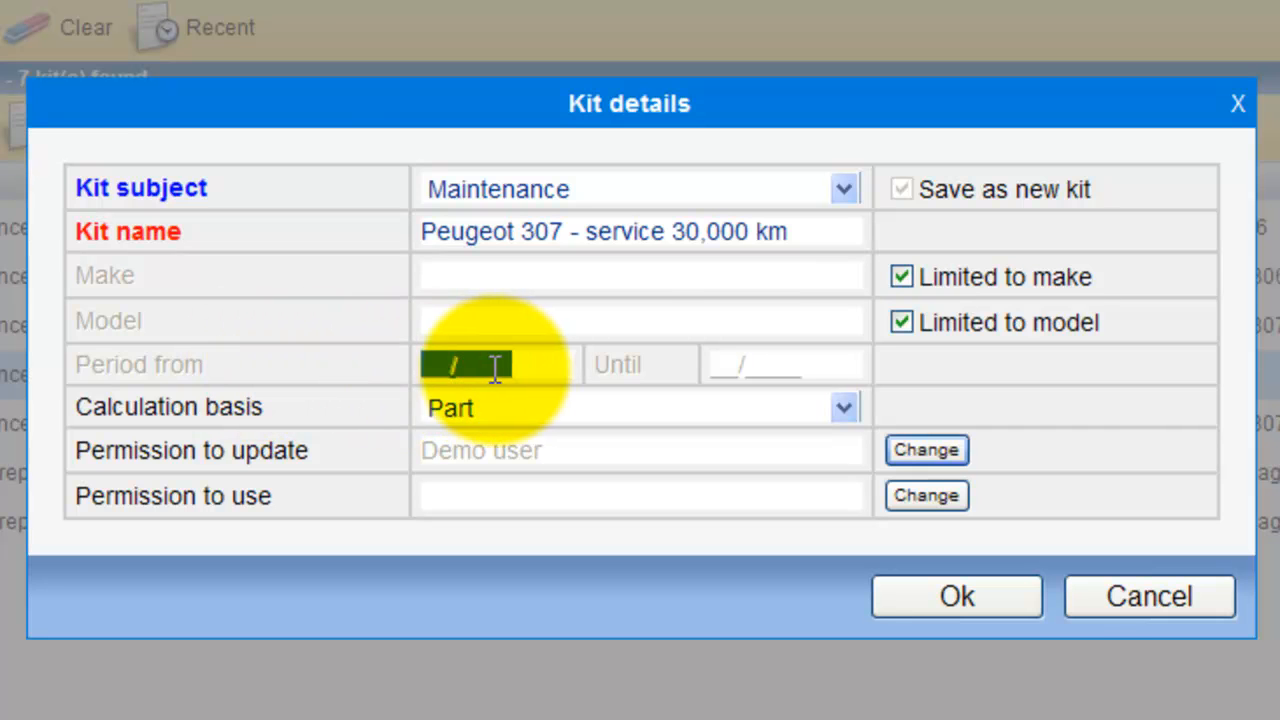
click(716, 365)
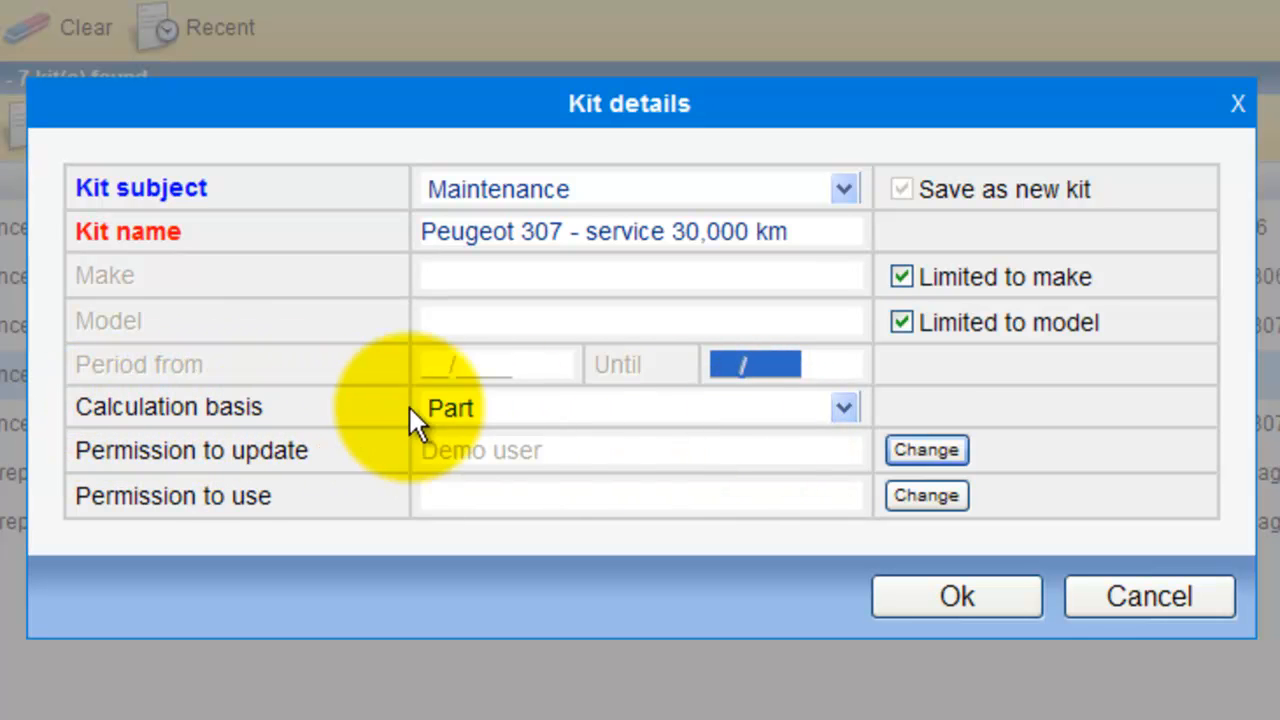
click(845, 410)
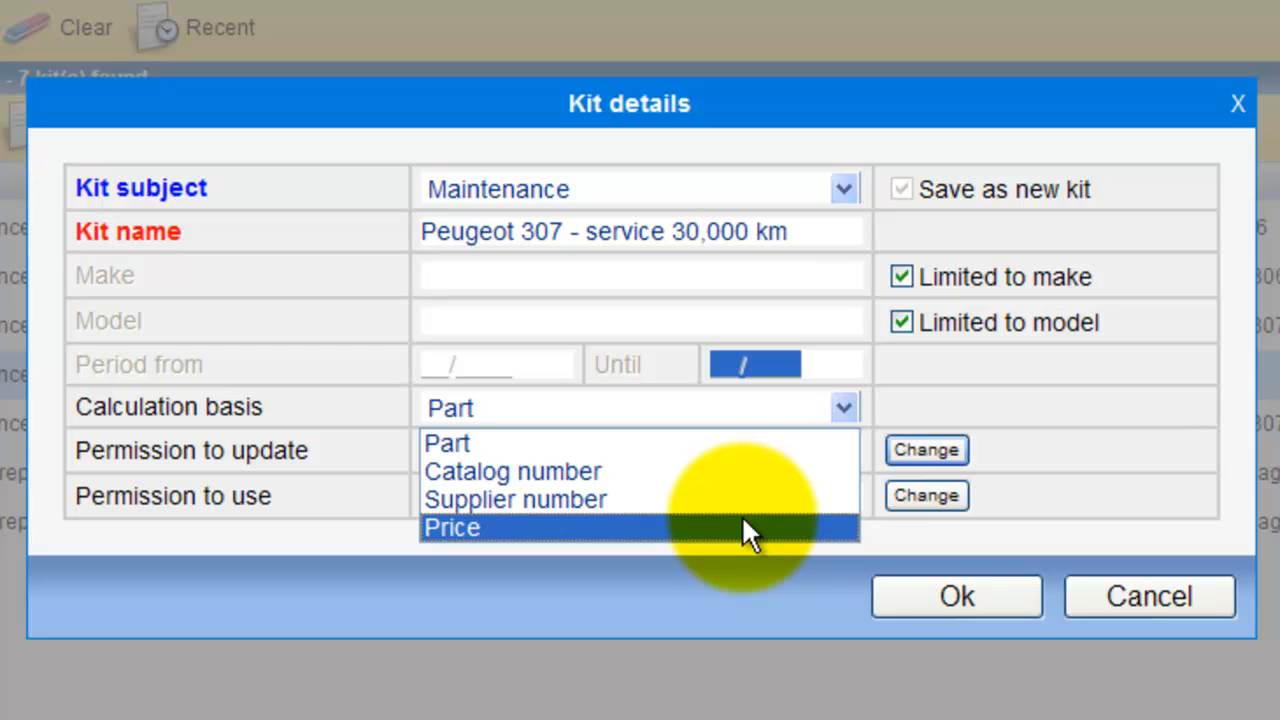
click(738, 446)
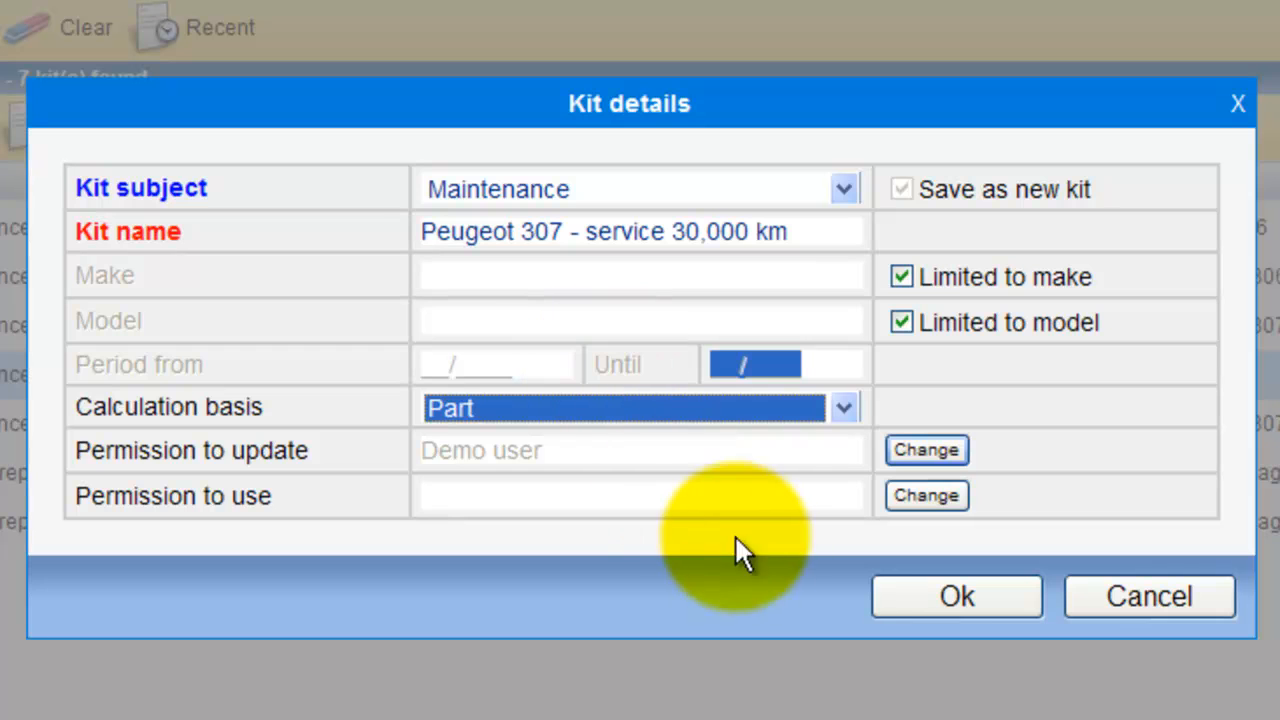
click(997, 620)
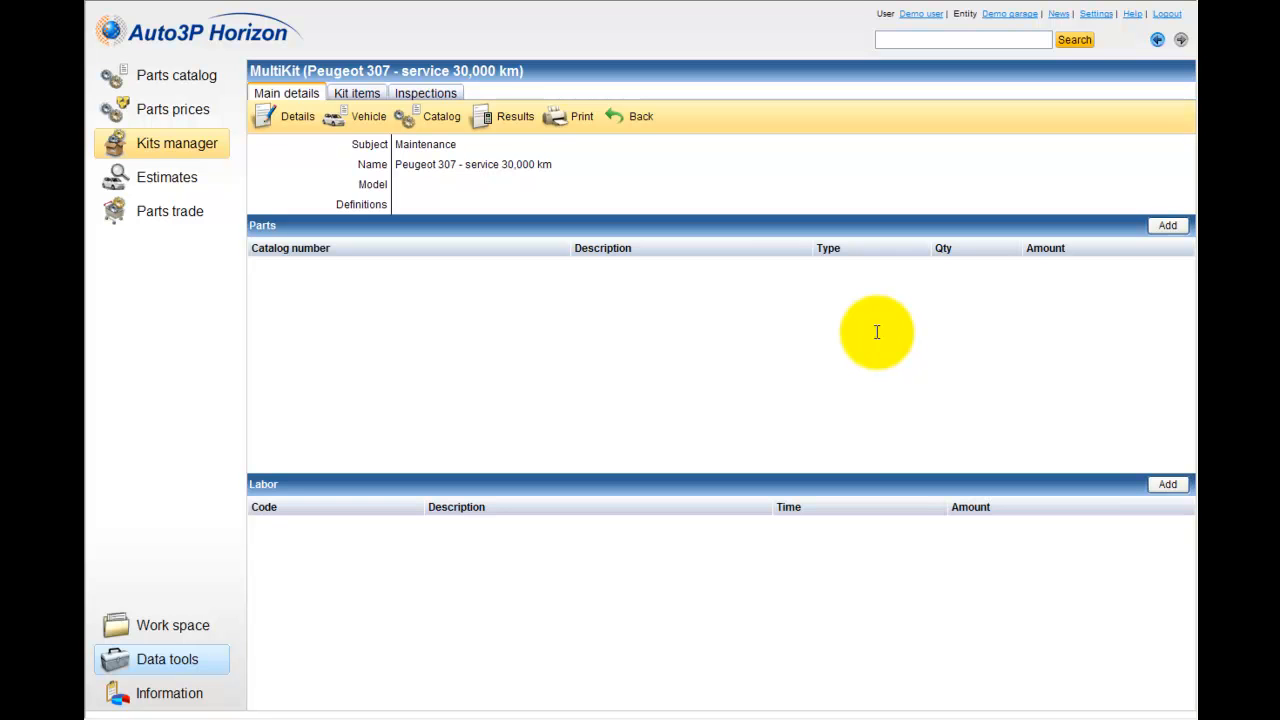
Step: Review the kit details of the Peugeot 307 service kit and close them without changes
click(298, 122)
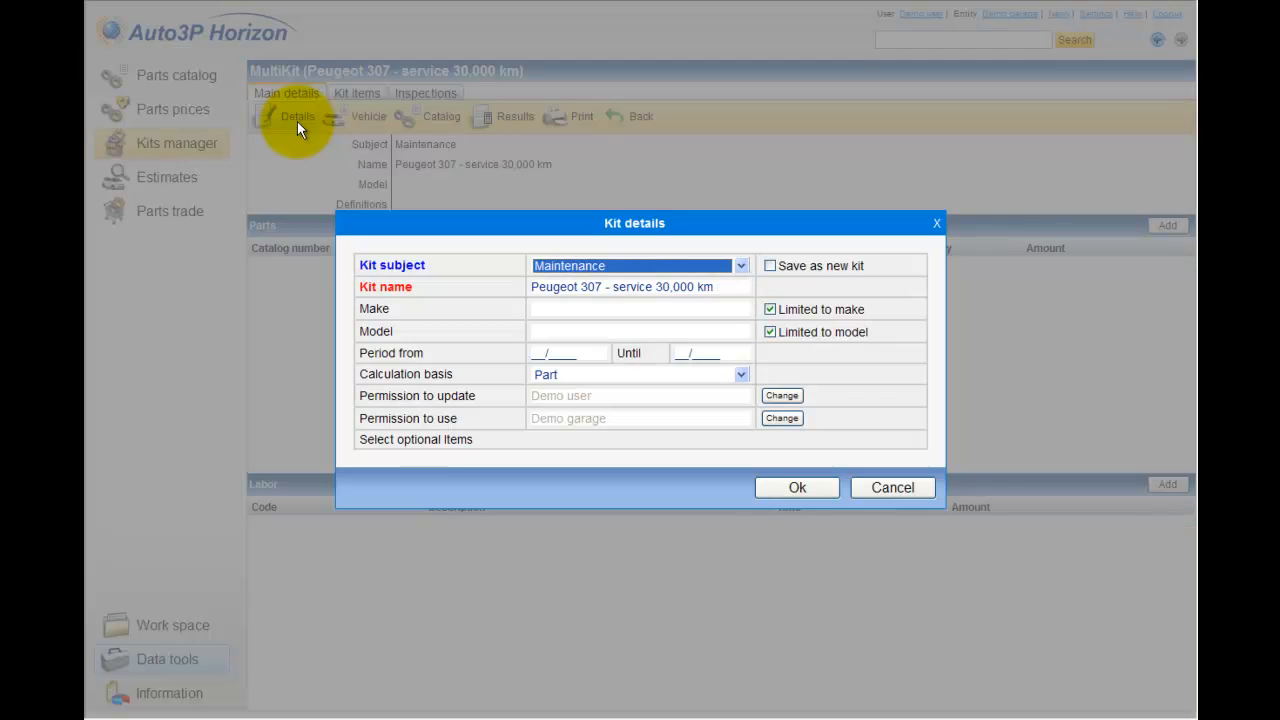
click(923, 490)
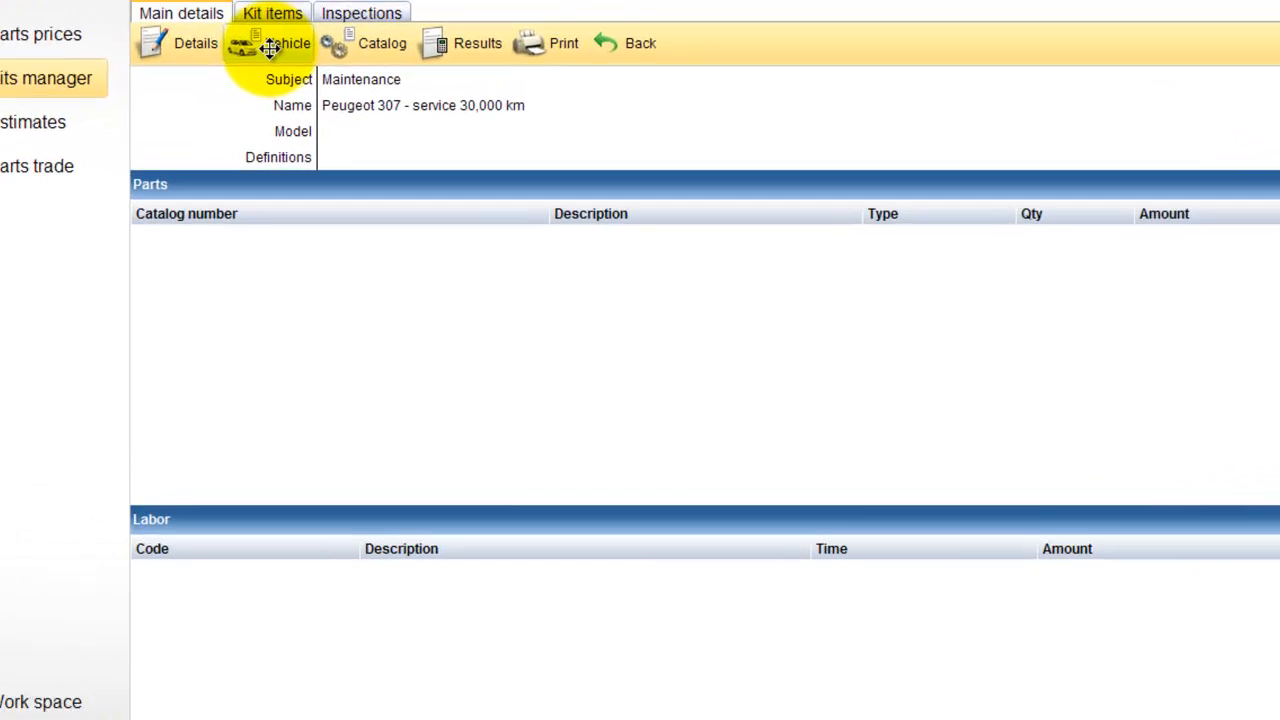
Step: Look up 307 among the vehicle models for the kit and select Peugeot 307
click(357, 127)
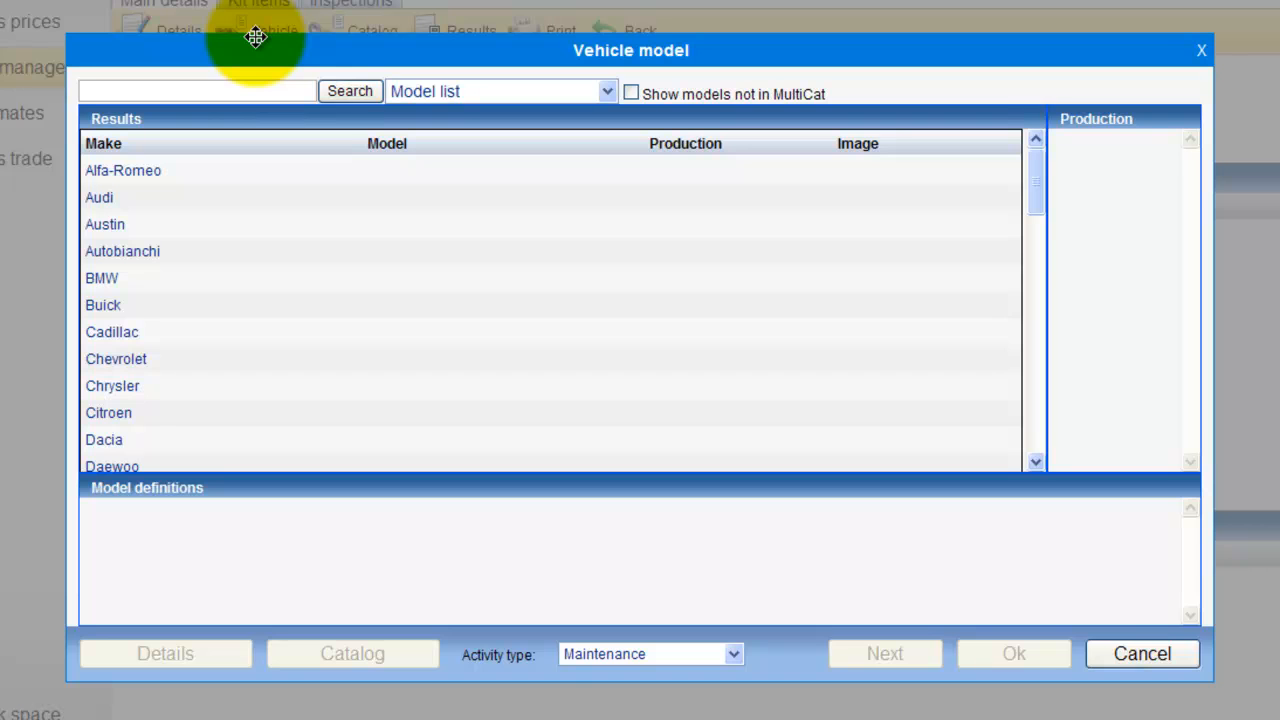
text(307)
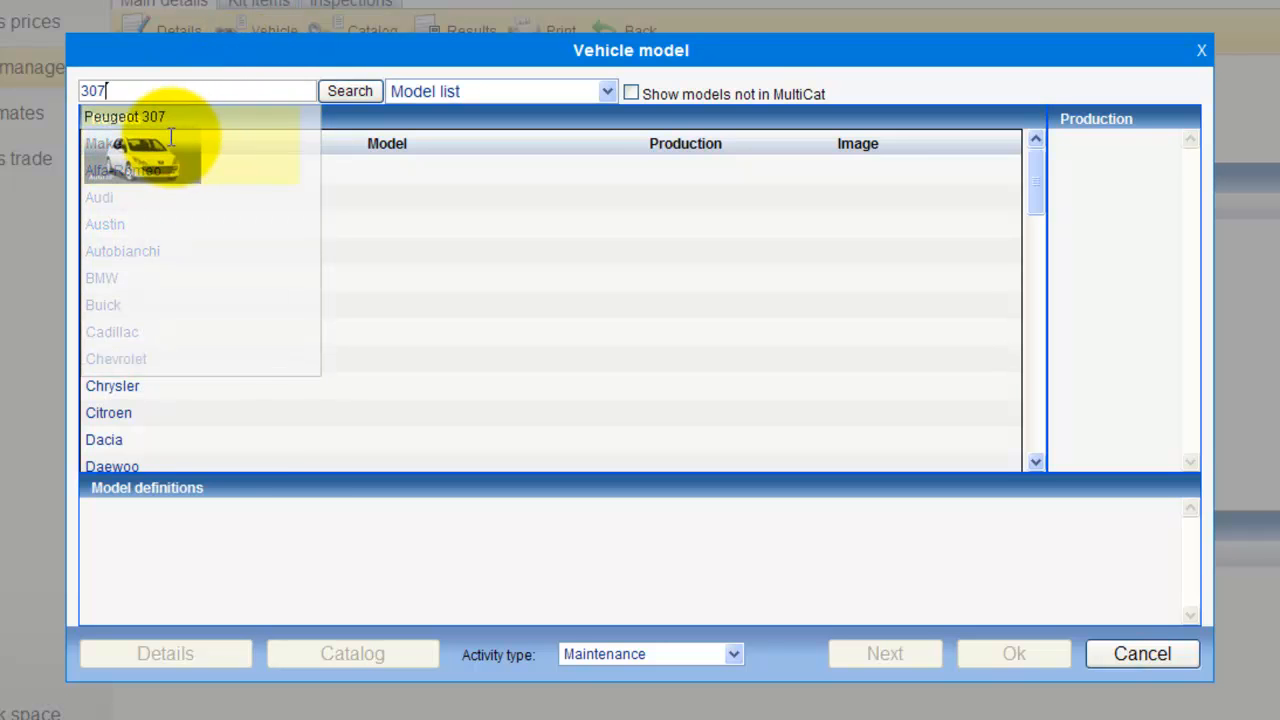
click(168, 140)
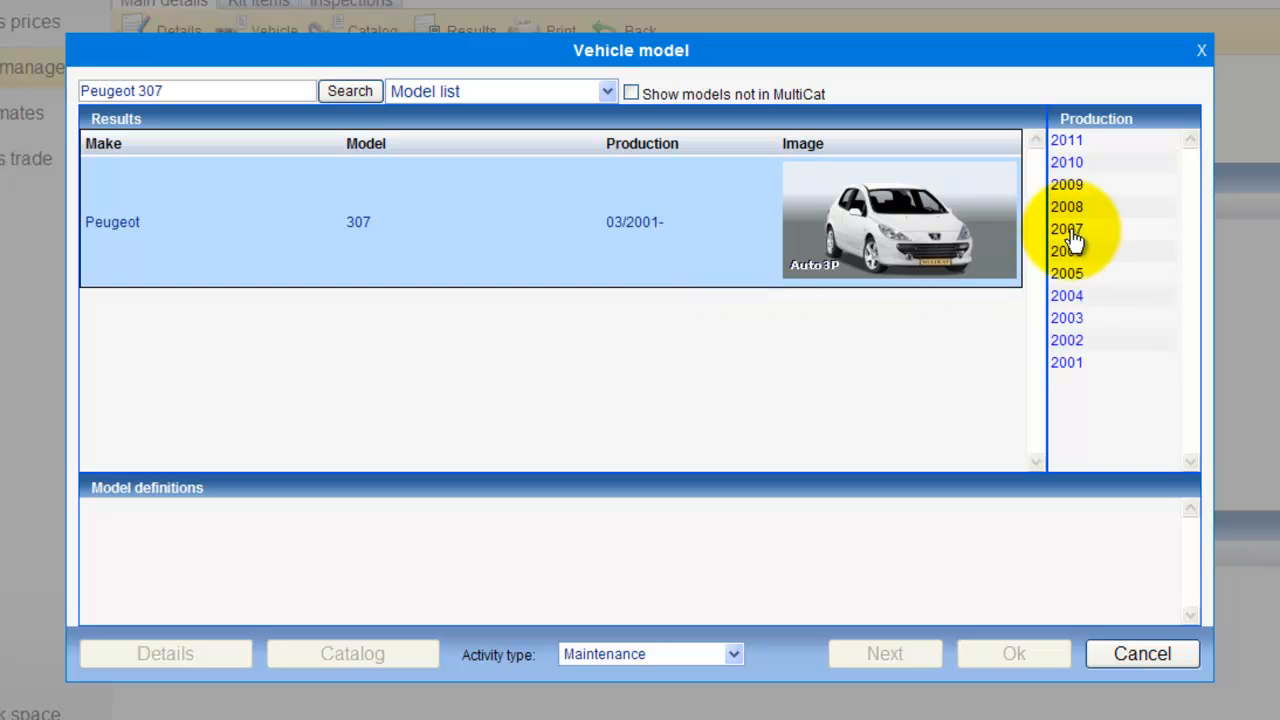
Step: Define the Peugeot 307 as production year 2007, Private body, 4 Doors, Tail Gate, 1560cc engine and Automatic transmission
click(1073, 232)
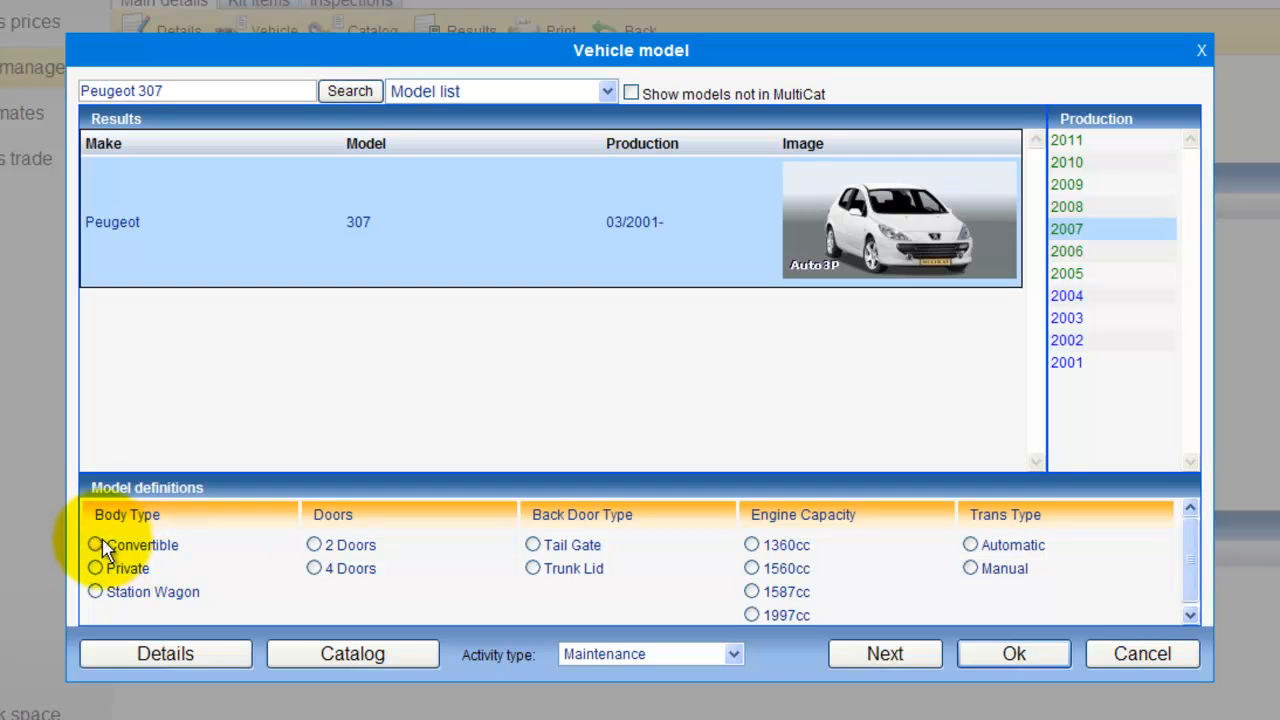
click(97, 568)
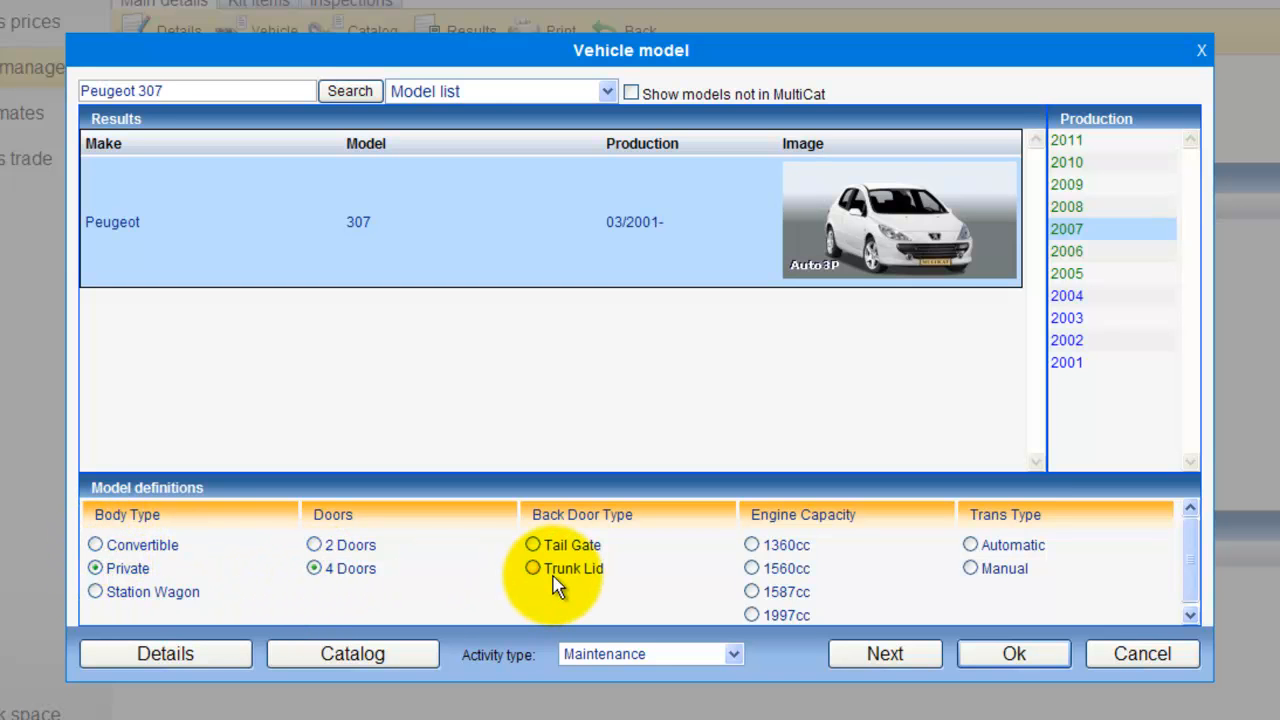
click(533, 545)
click(751, 568)
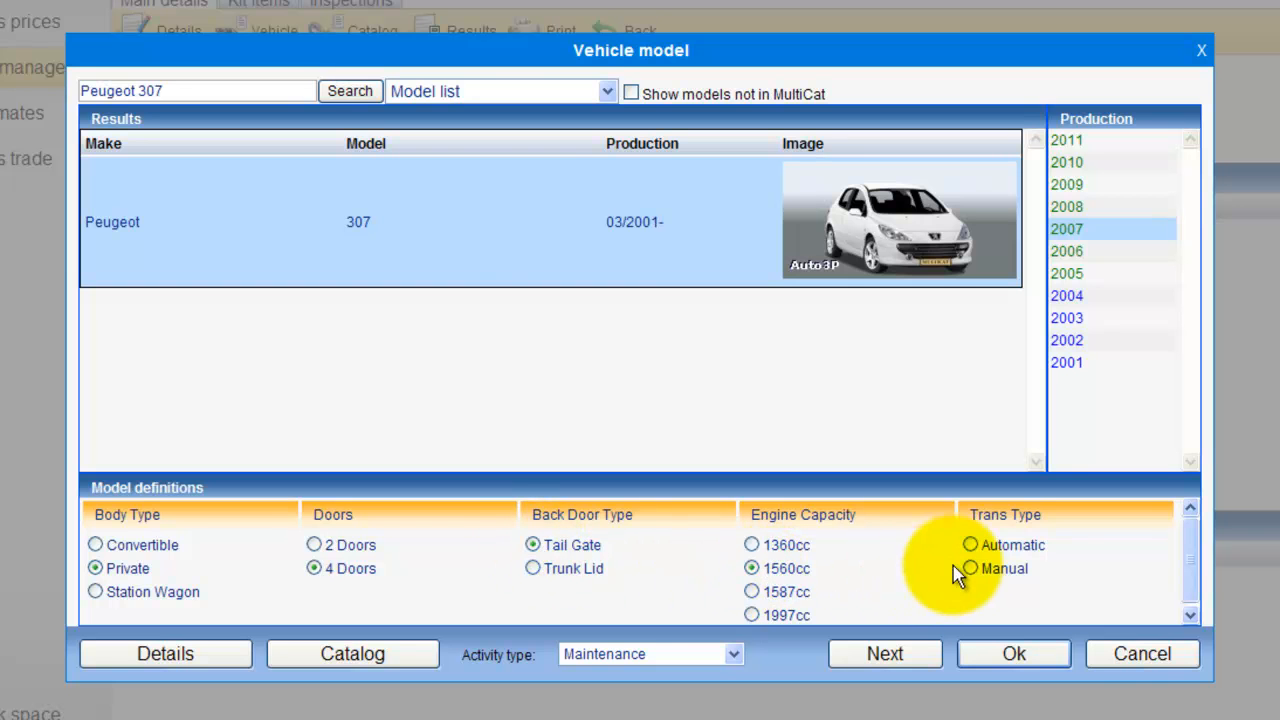
click(970, 545)
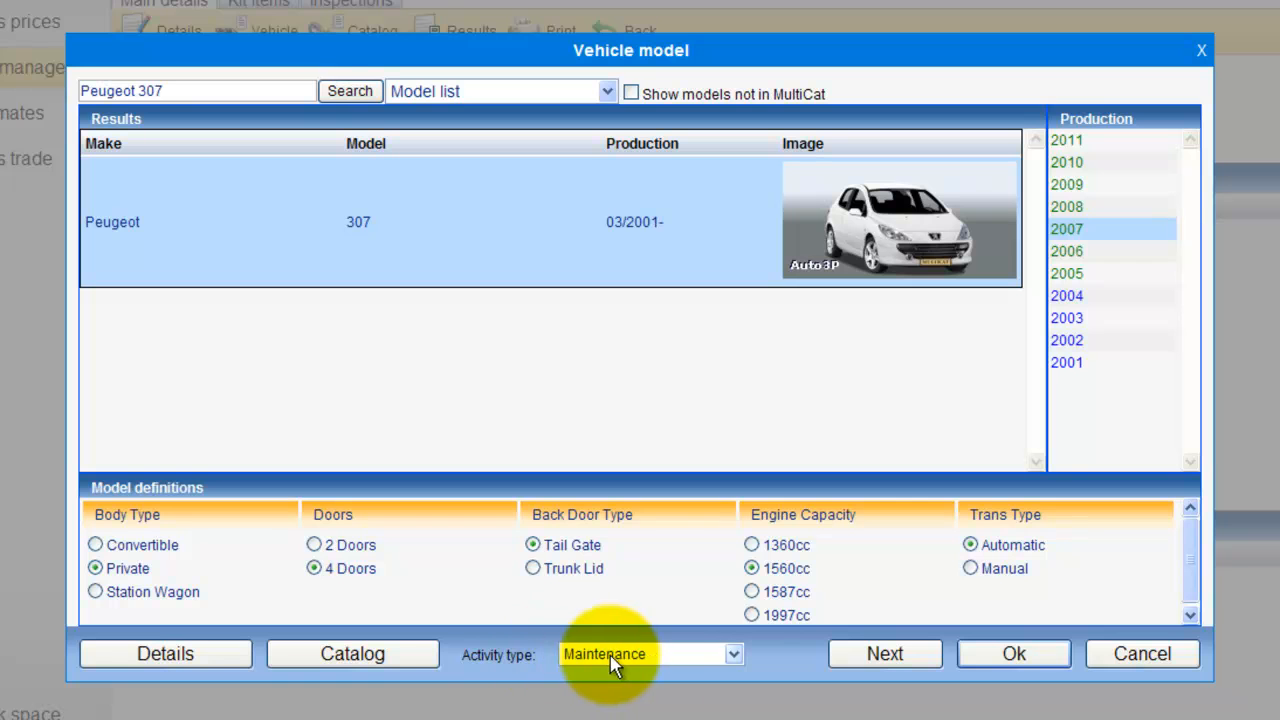
Step: Keep Maintenance as the activity type and continue to the vehicle's parts catalog
click(638, 656)
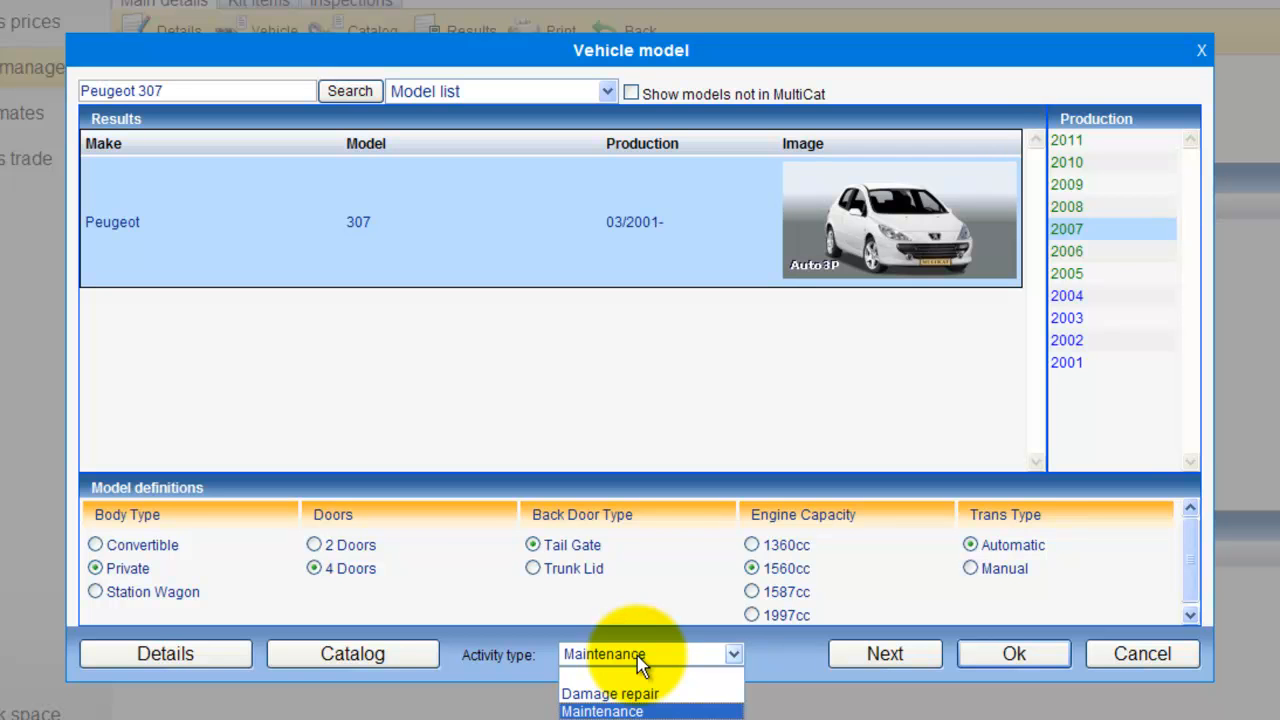
click(640, 662)
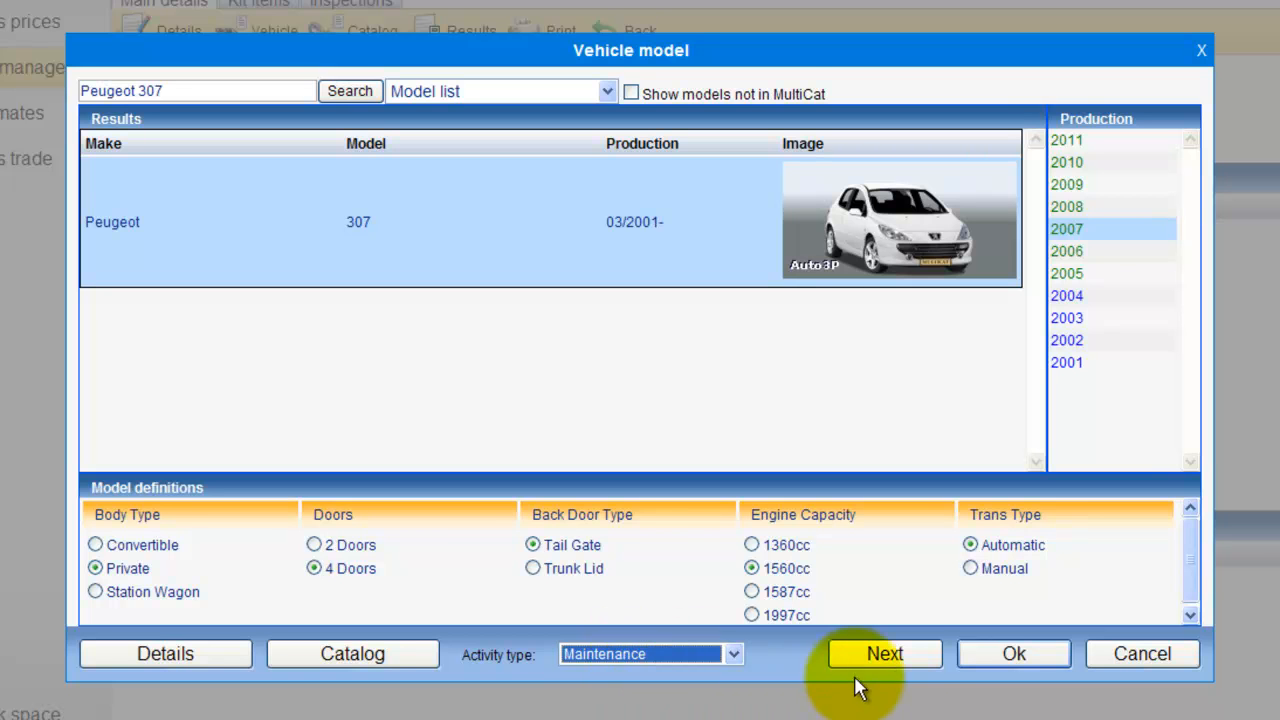
click(912, 667)
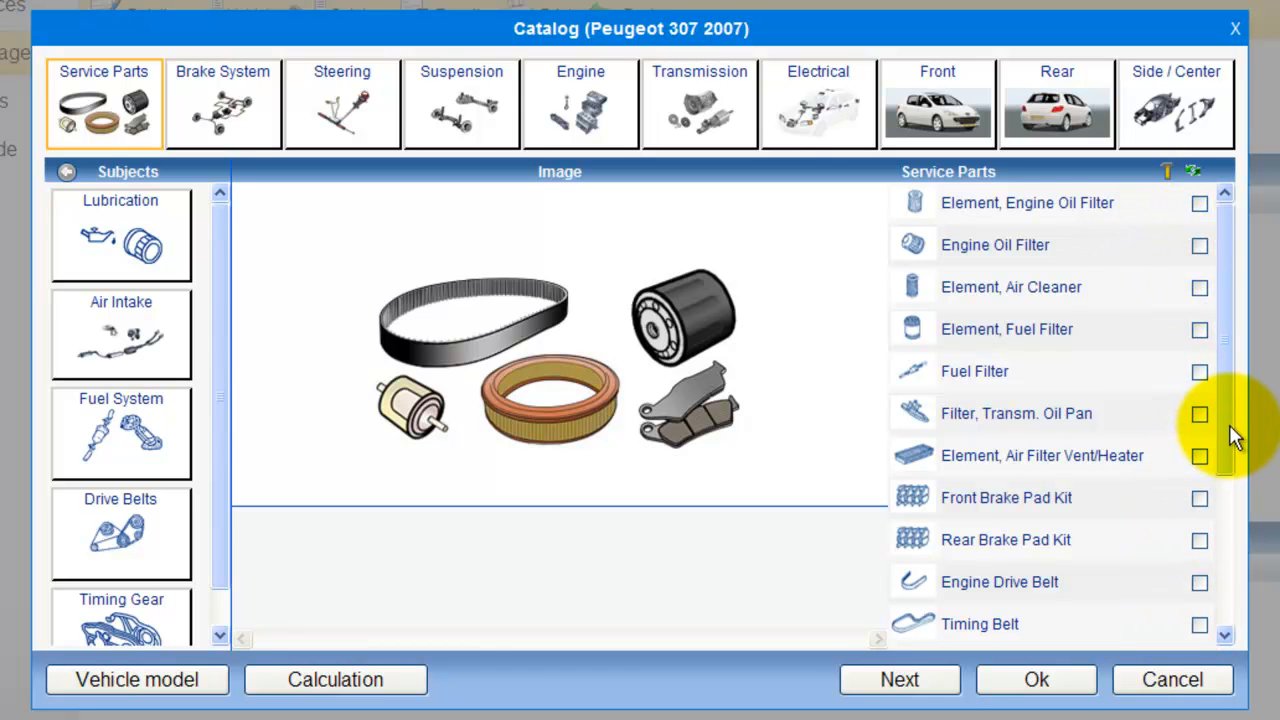
Step: Select the service parts Engine Oil Filter, Element, Engine Oil Filter, Element, Air Cleaner and Fuel Filter for the kit
drag(1221, 440, 1220, 370)
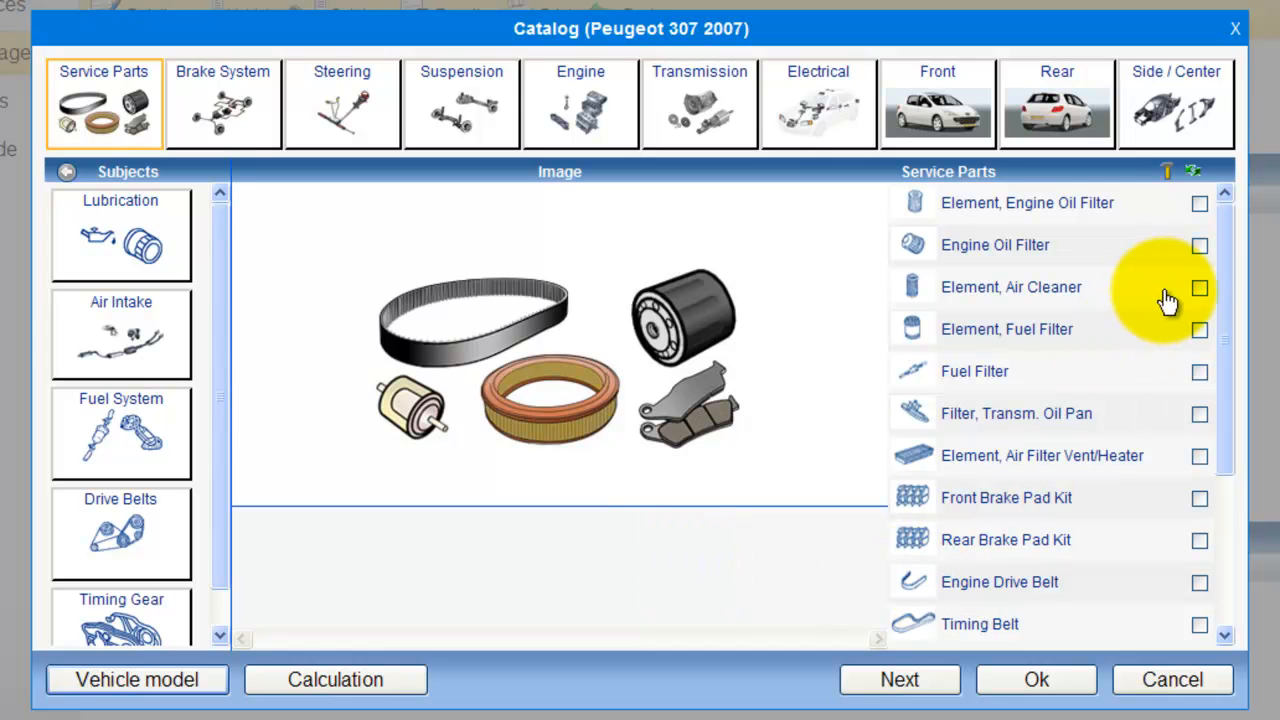
click(1199, 246)
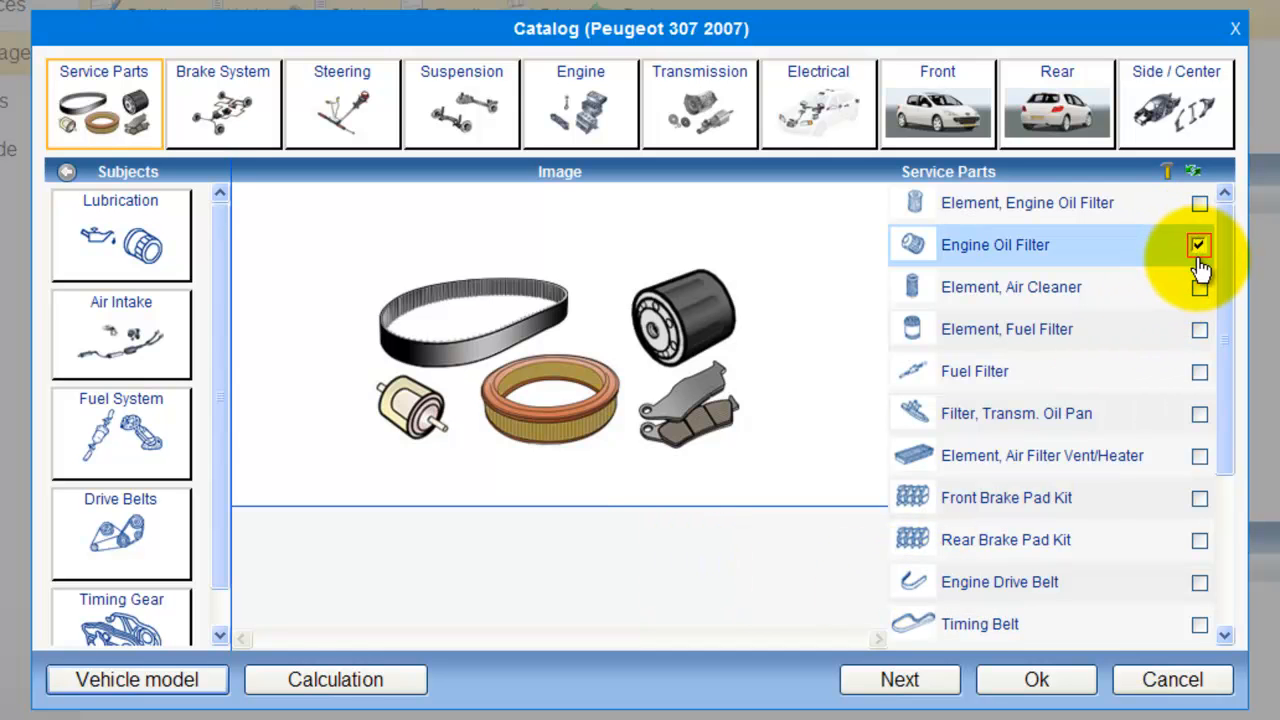
click(1199, 204)
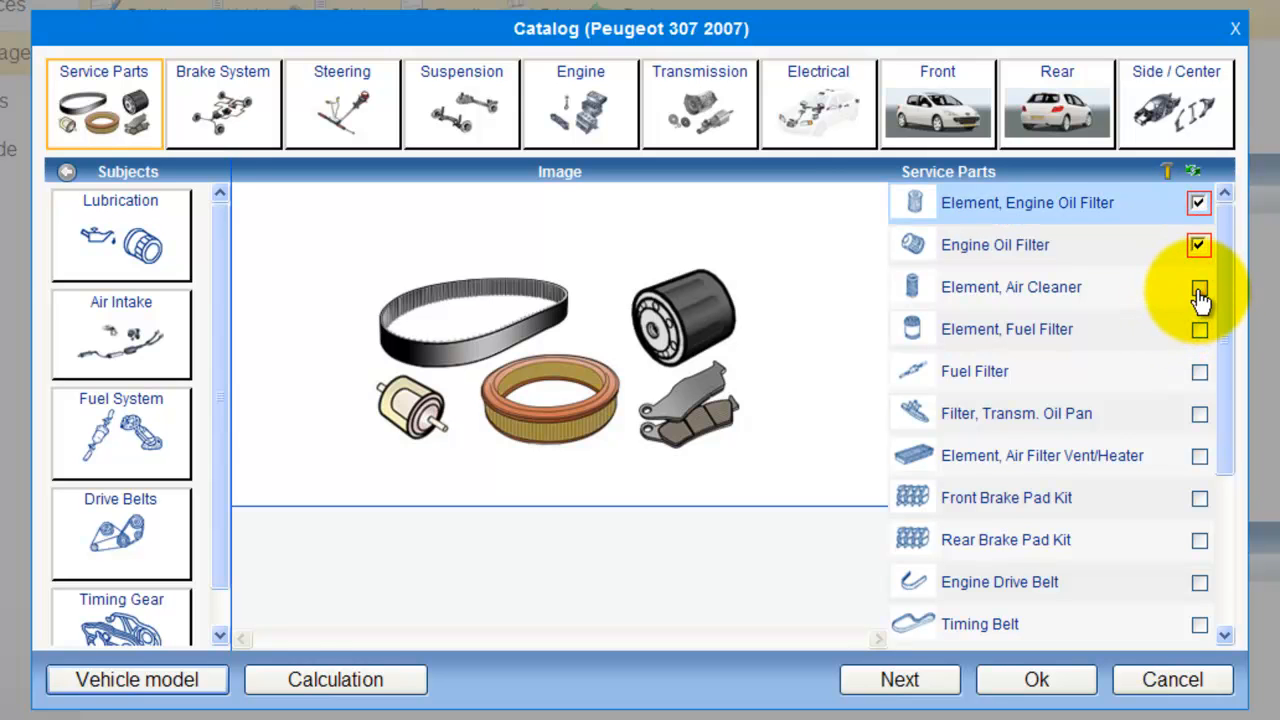
click(1200, 290)
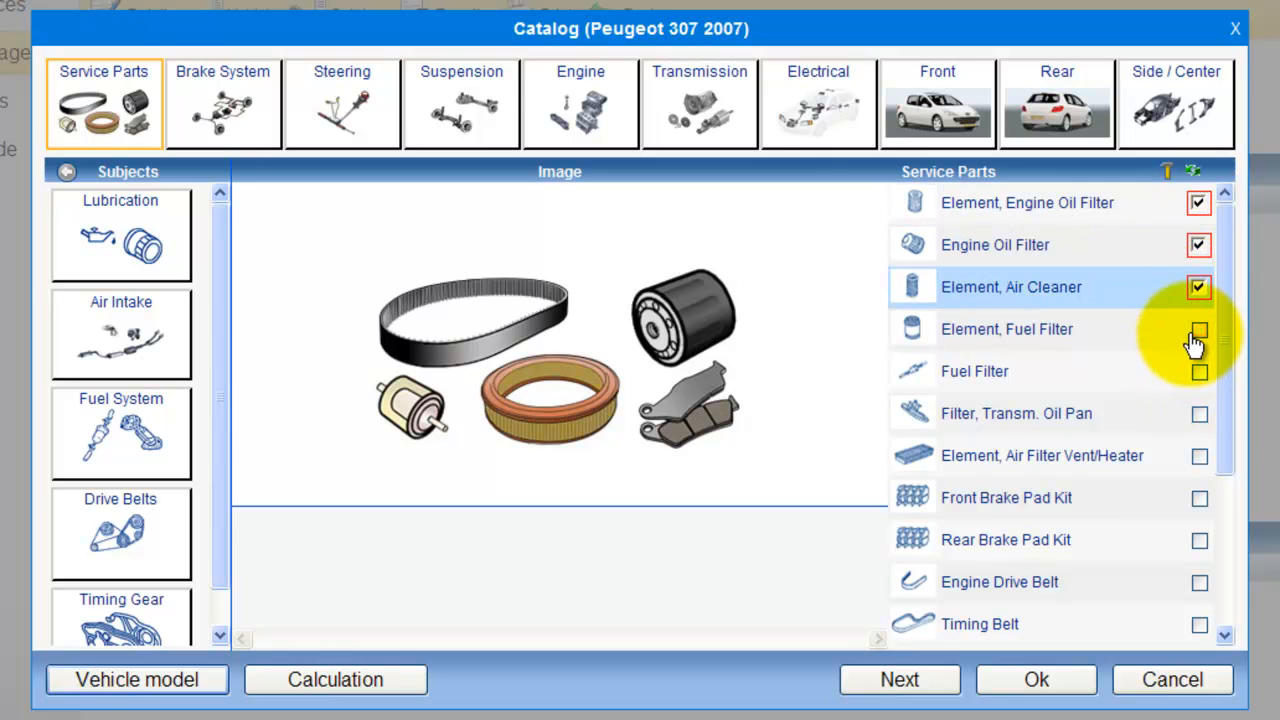
click(1199, 376)
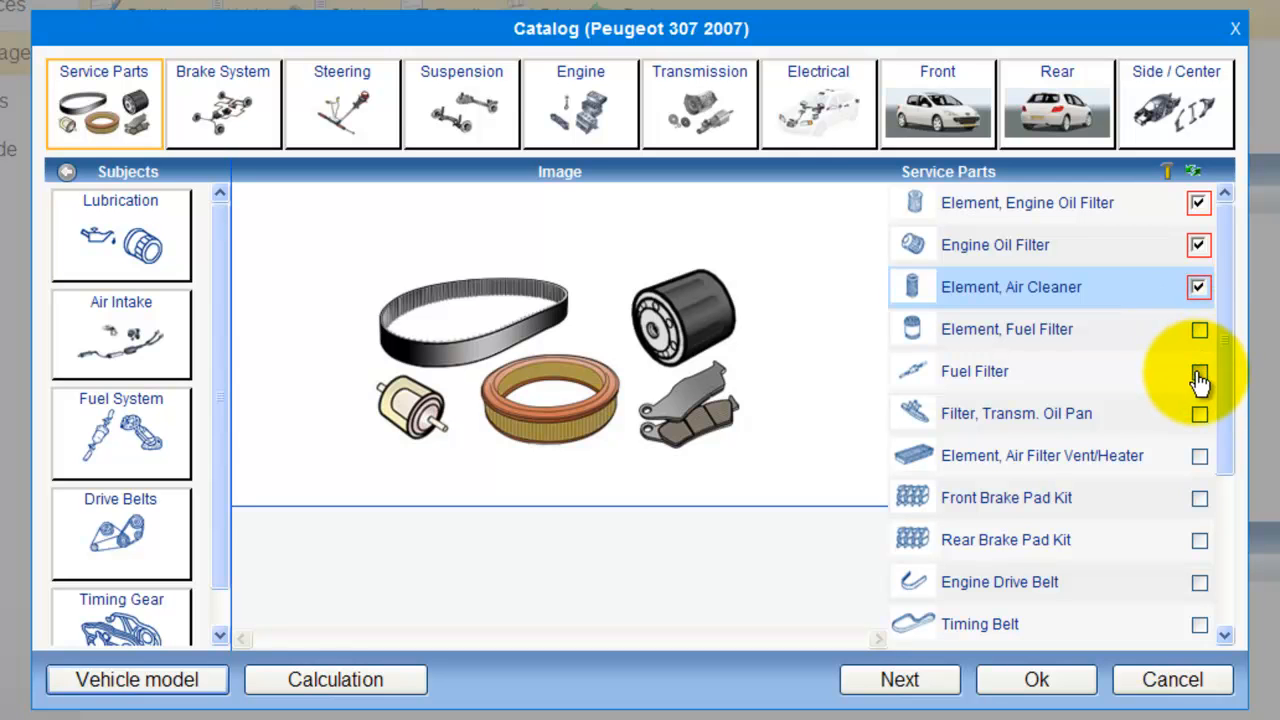
Step: Add the Engine oil replacement and Brake fluid replacement labor items and continue to the estimate results
scroll(1192, 604, down, 1)
scroll(1190, 606, down, 3)
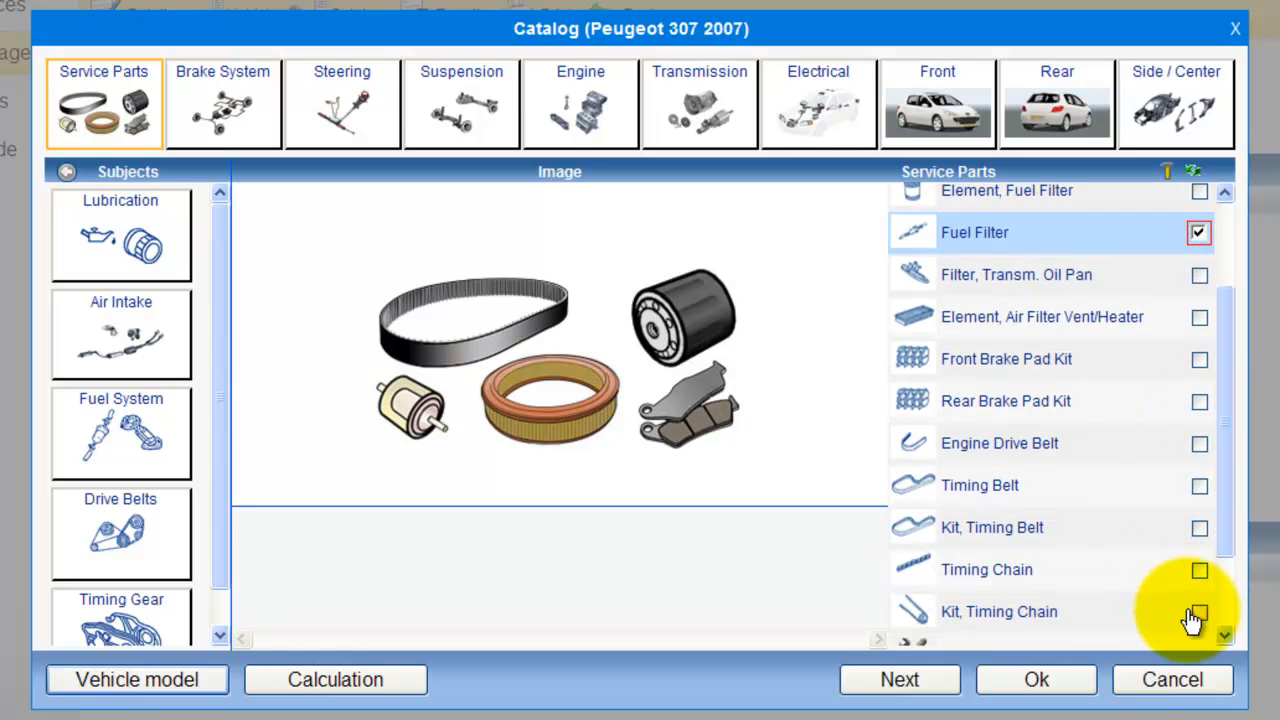
click(1169, 540)
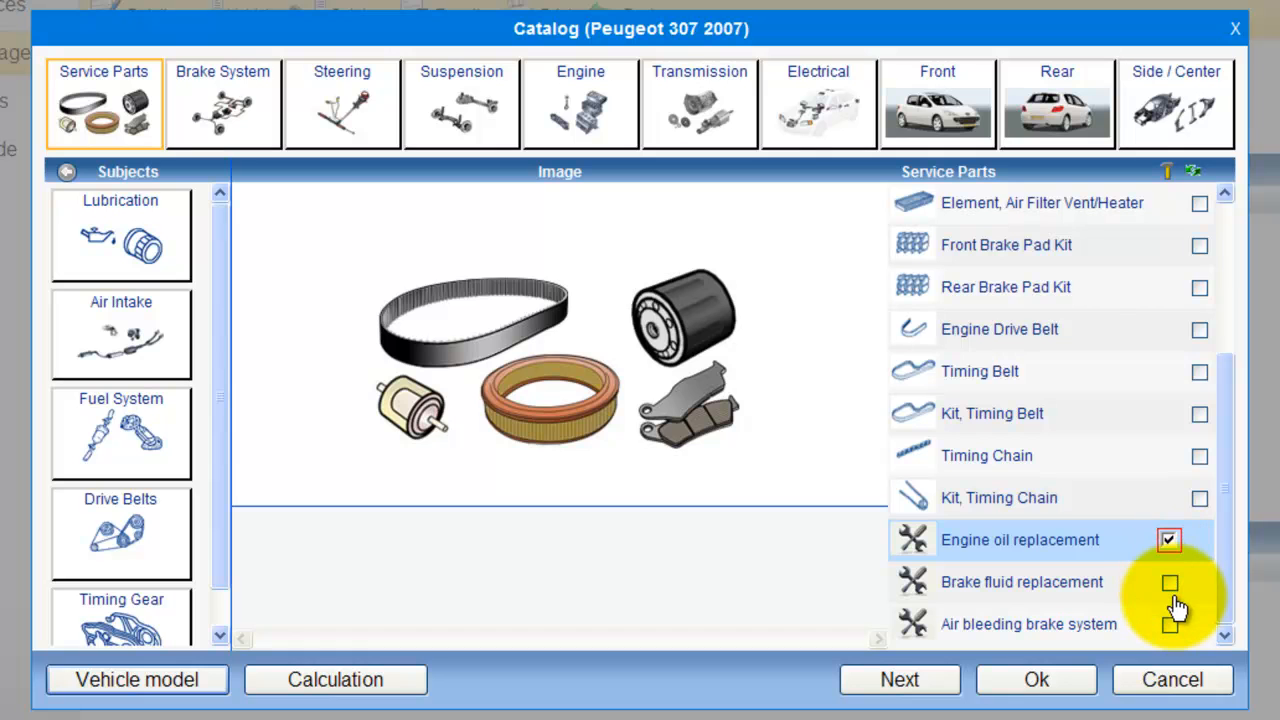
click(1170, 584)
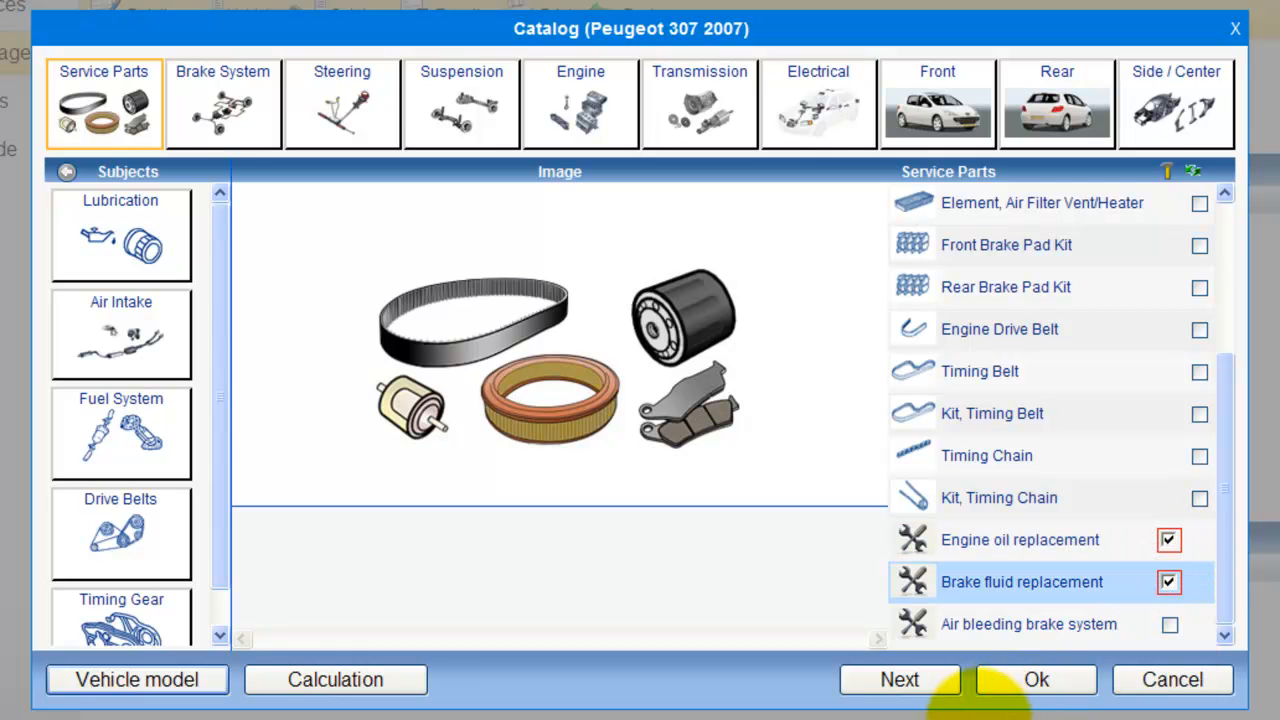
click(900, 684)
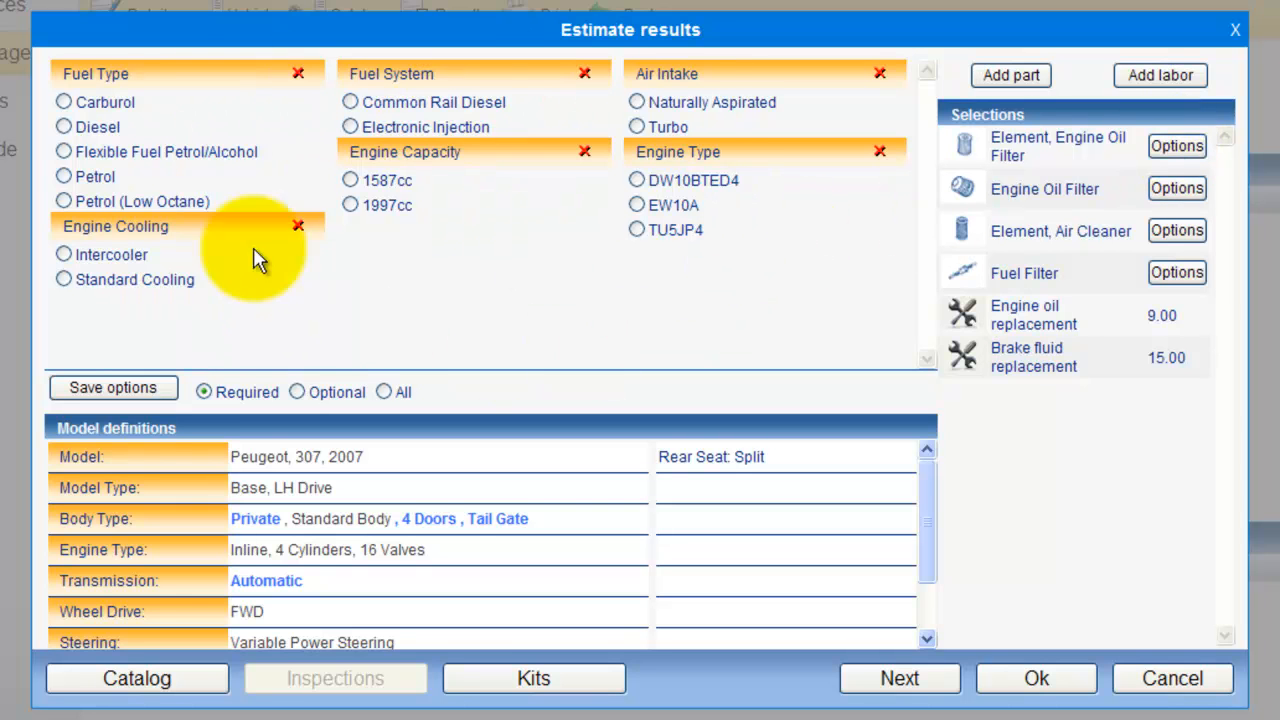
Step: Choose the 1997cc part option 1109X3 from Peugeot for the engine oil filter element and confirm it
click(1177, 146)
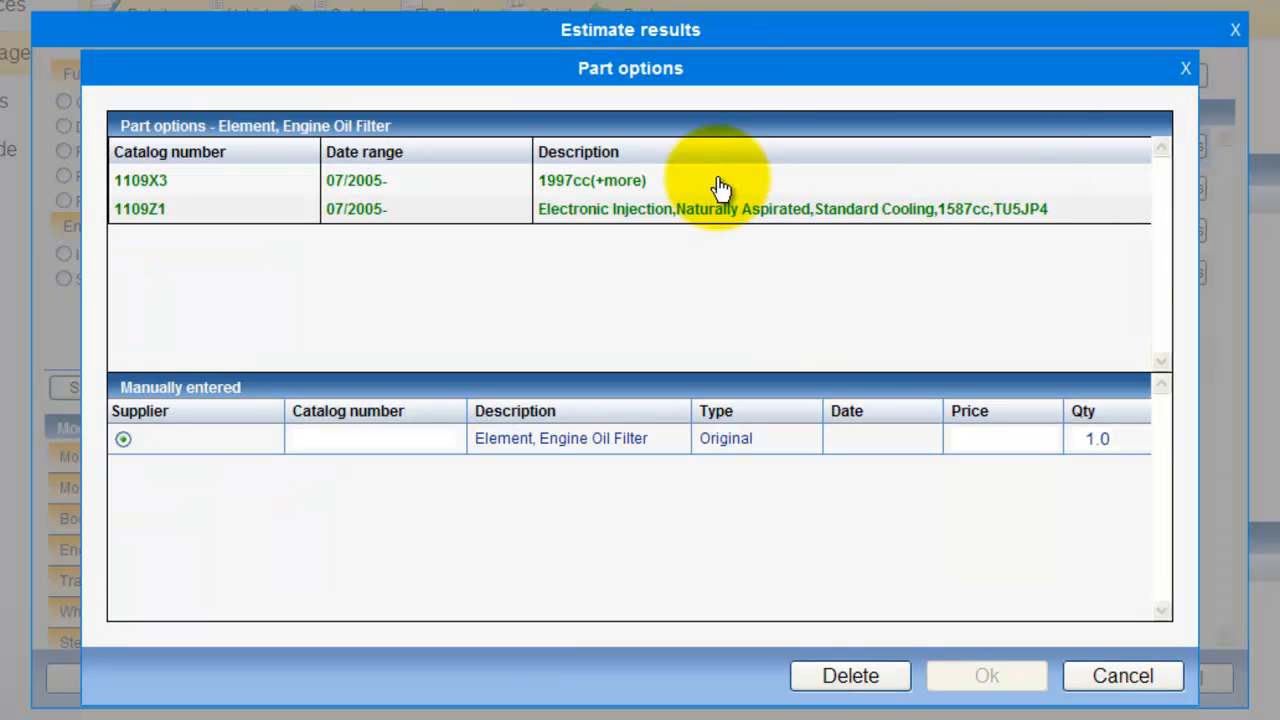
click(614, 180)
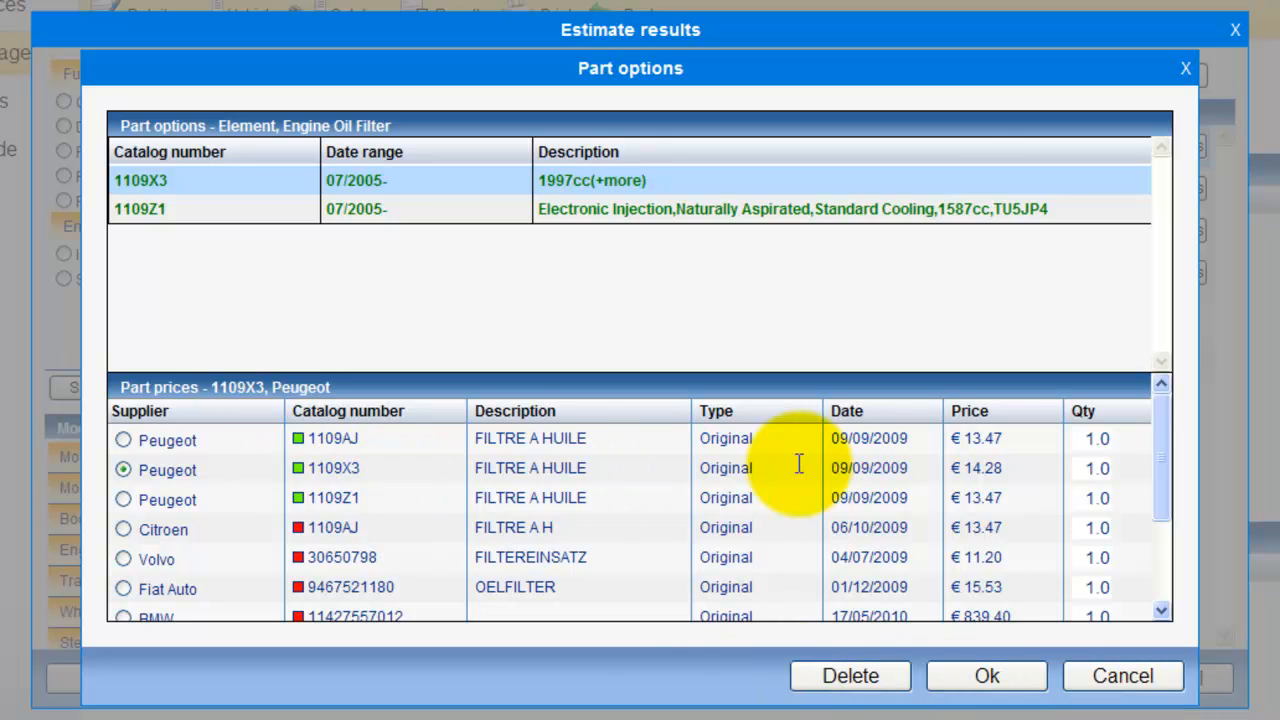
click(985, 678)
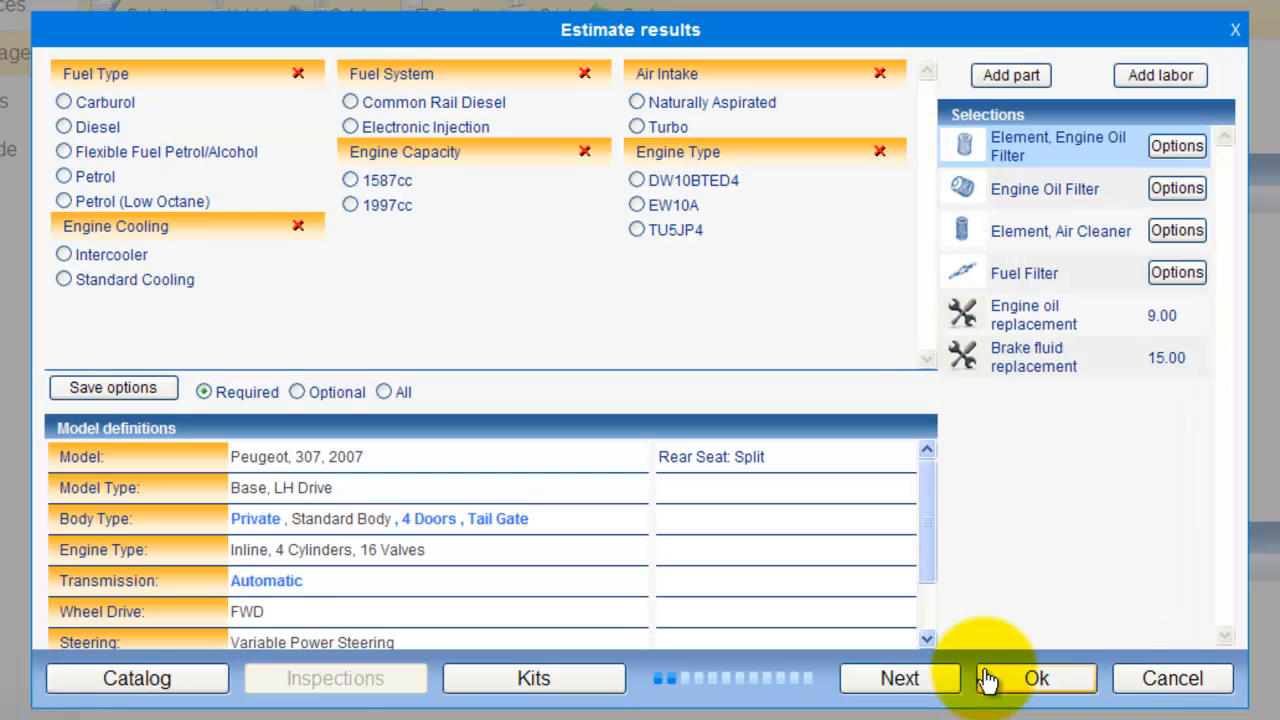
Step: Choose part option 1103N3 with Peugeot as supplier for the Engine Oil Filter and proceed to the kit's main details
click(1177, 195)
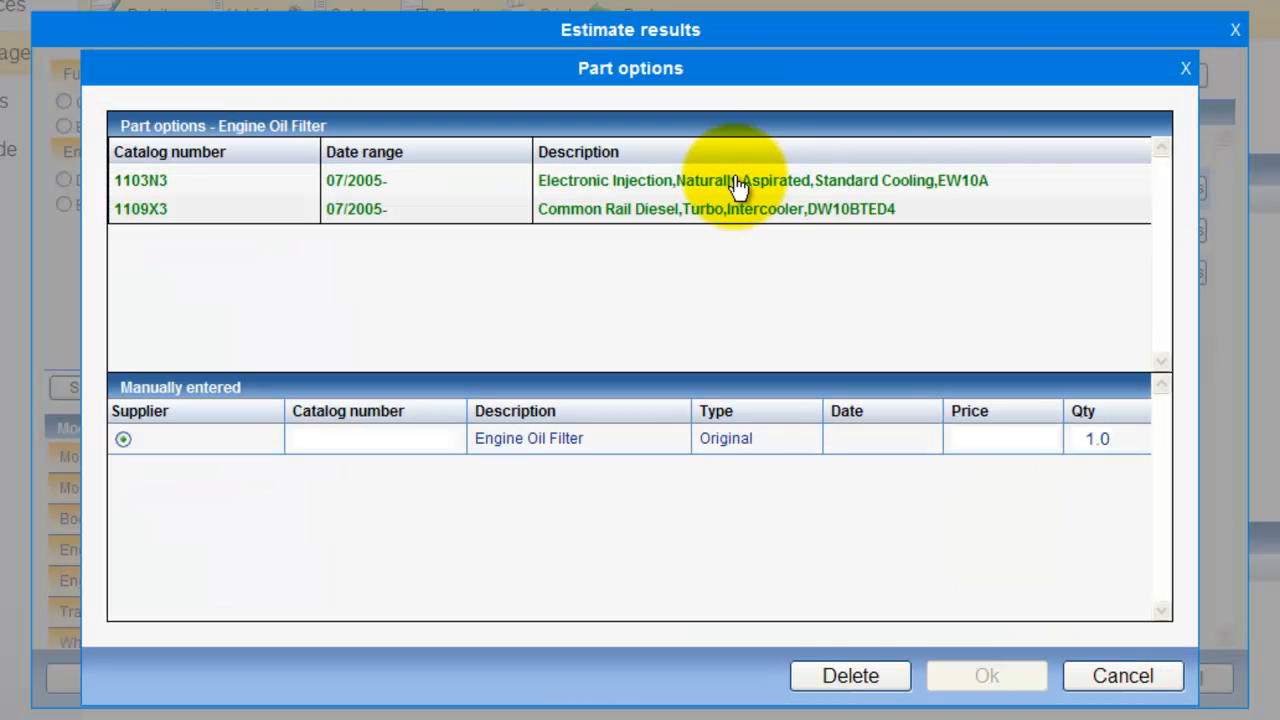
click(737, 186)
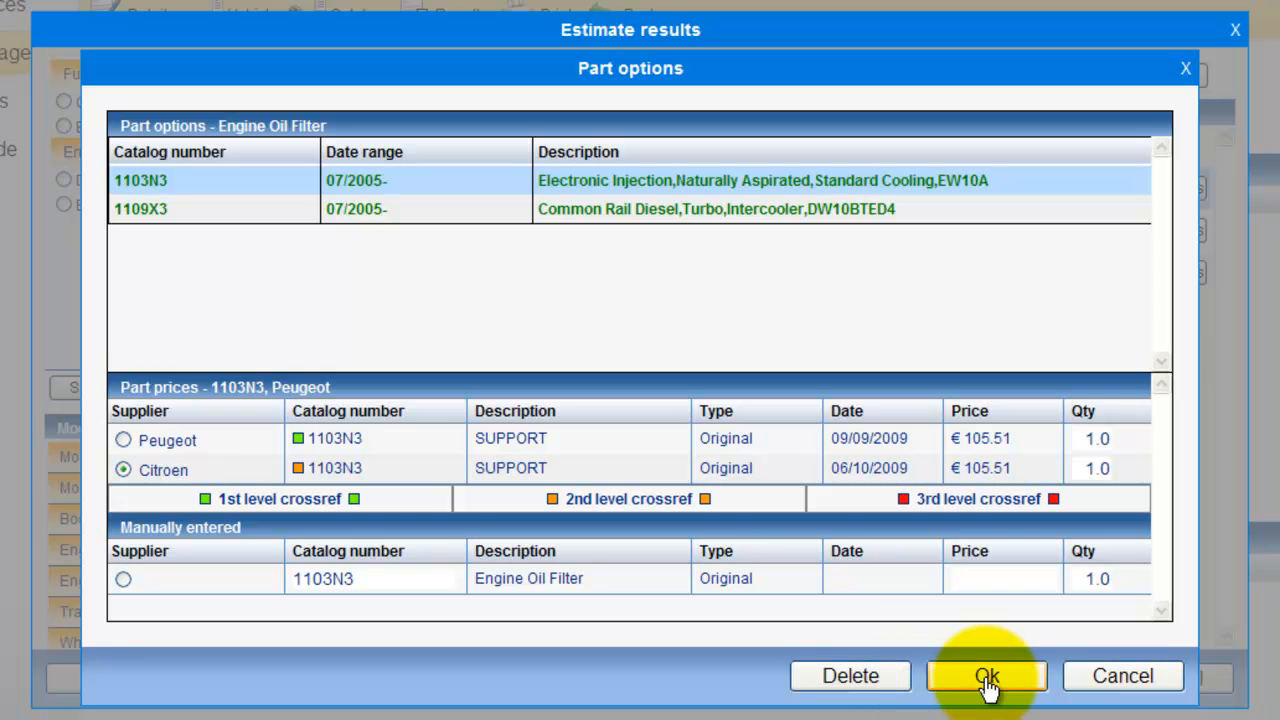
click(123, 440)
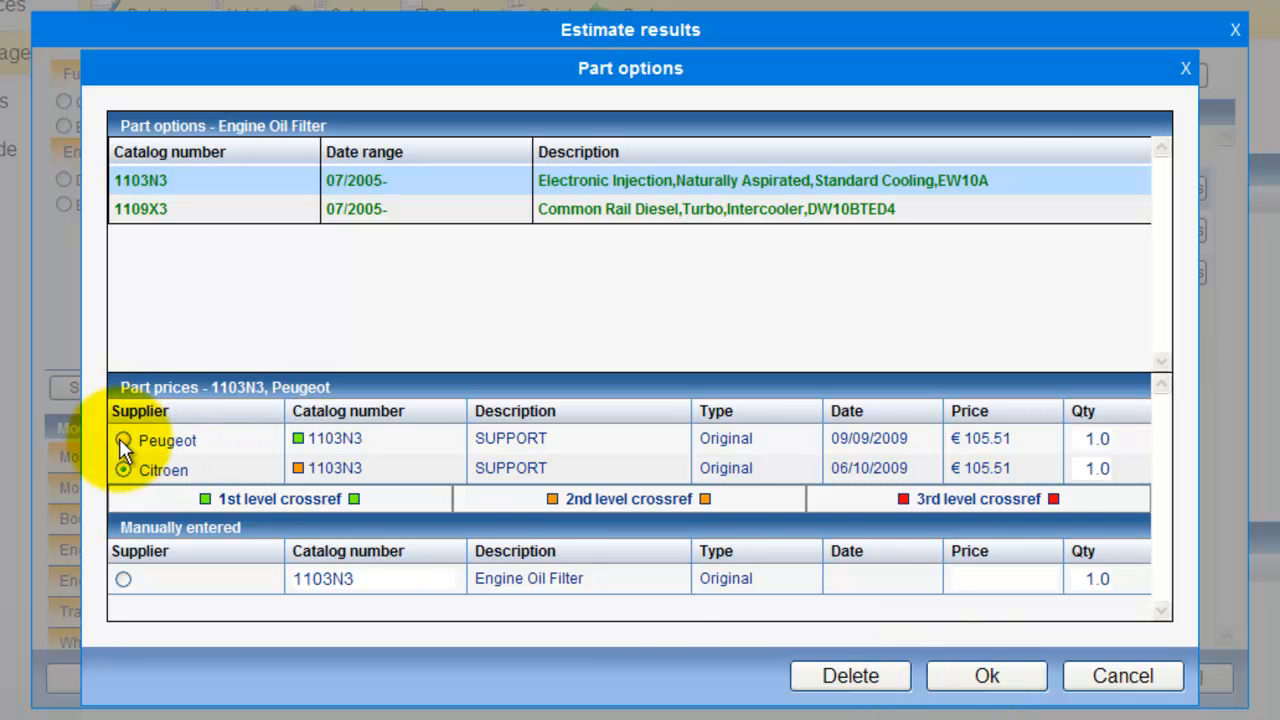
click(973, 678)
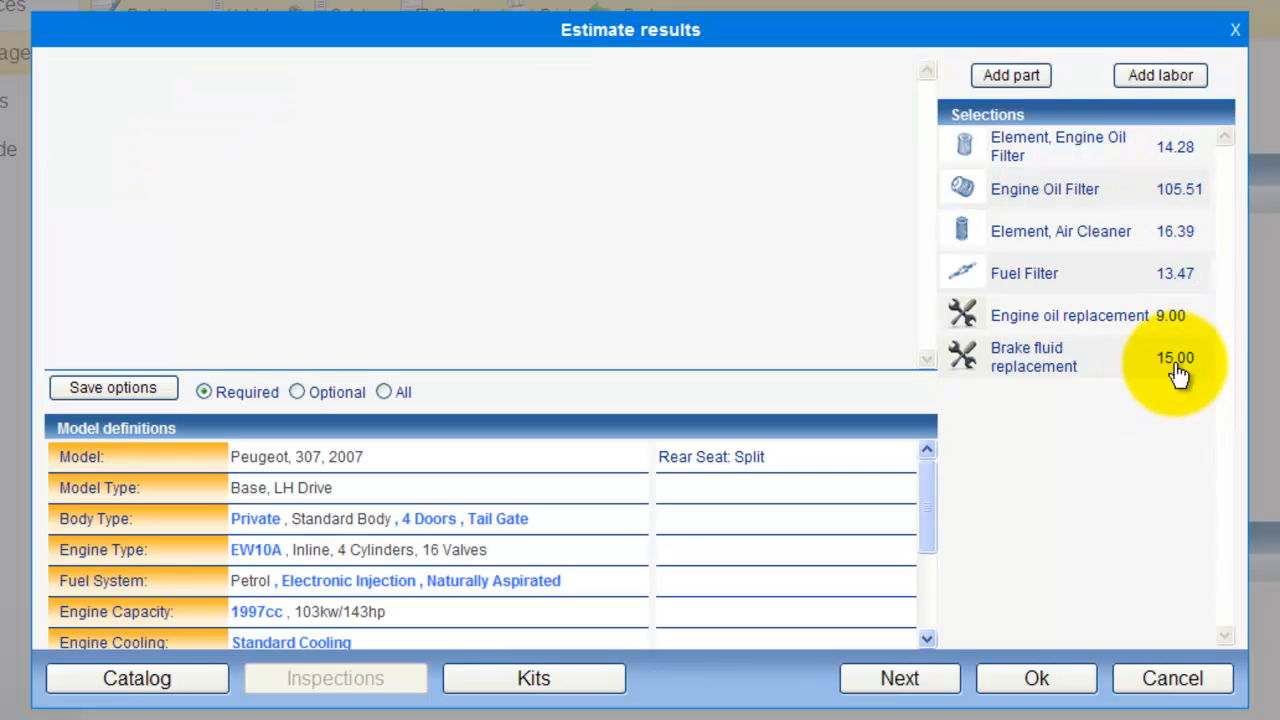
click(910, 682)
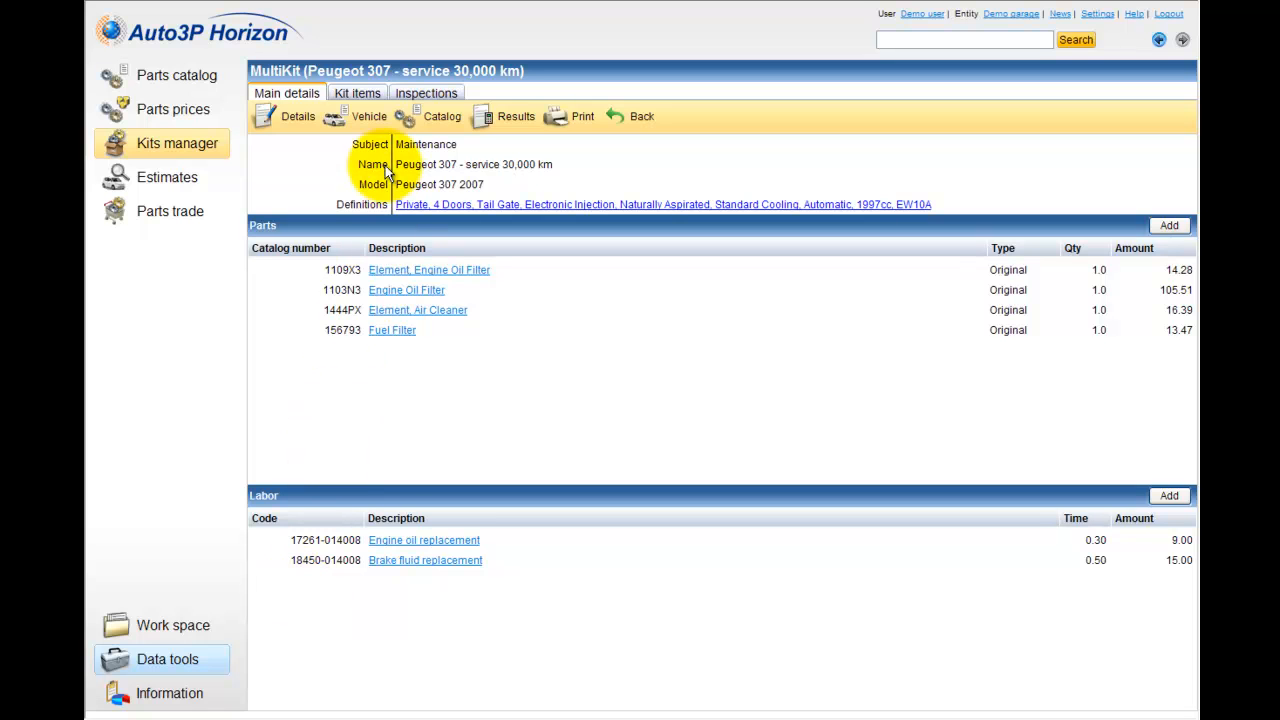
Step: Switch the usage type of all parts in the kit items to Optional and back to Default
click(364, 96)
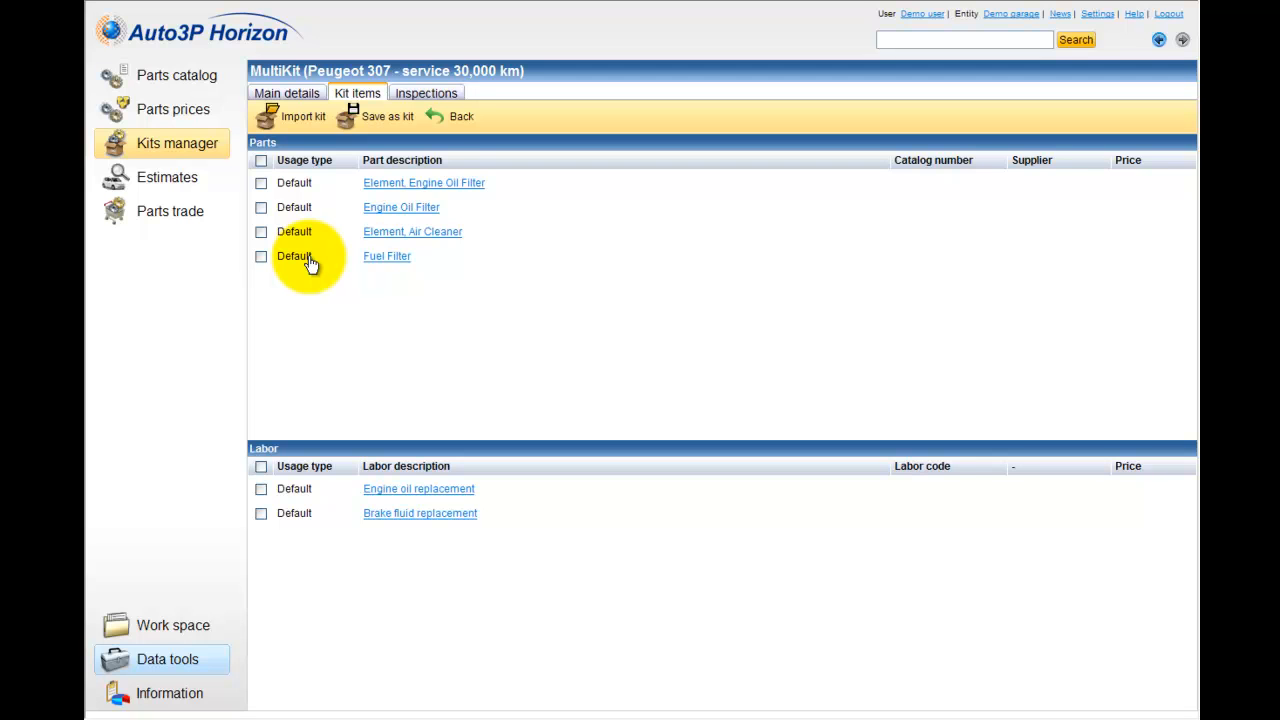
click(261, 161)
right_click(372, 188)
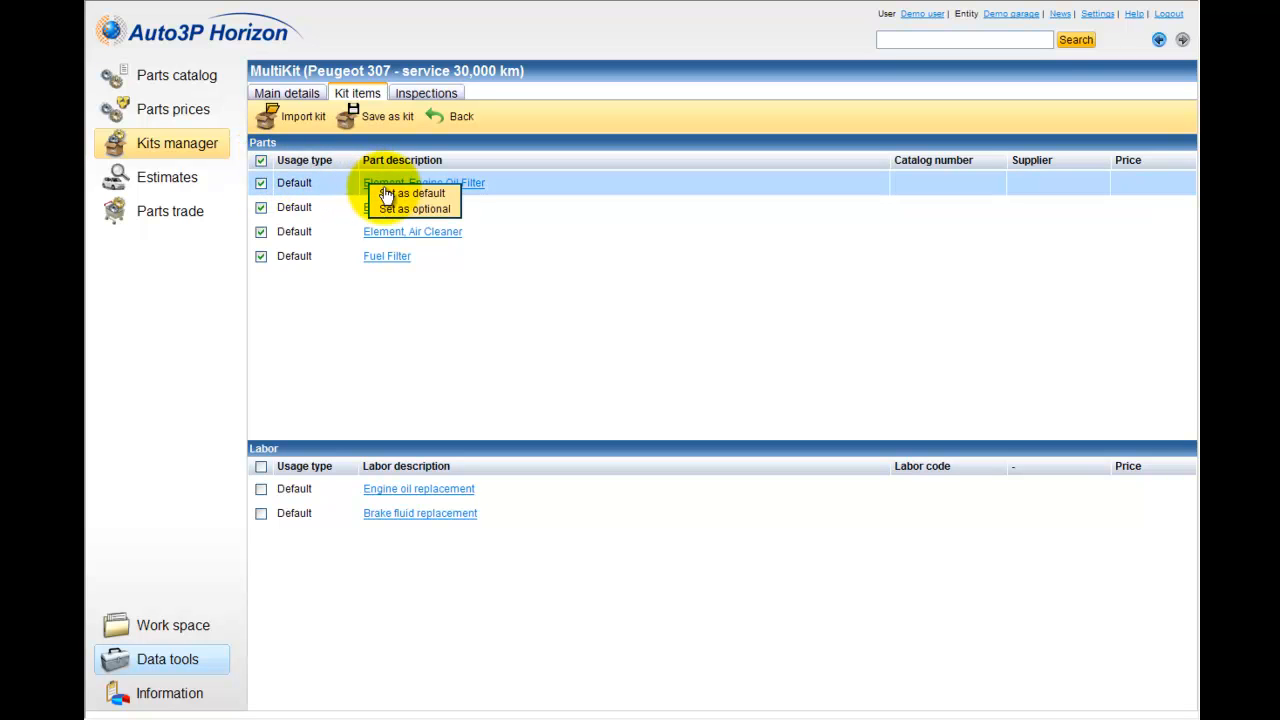
click(386, 209)
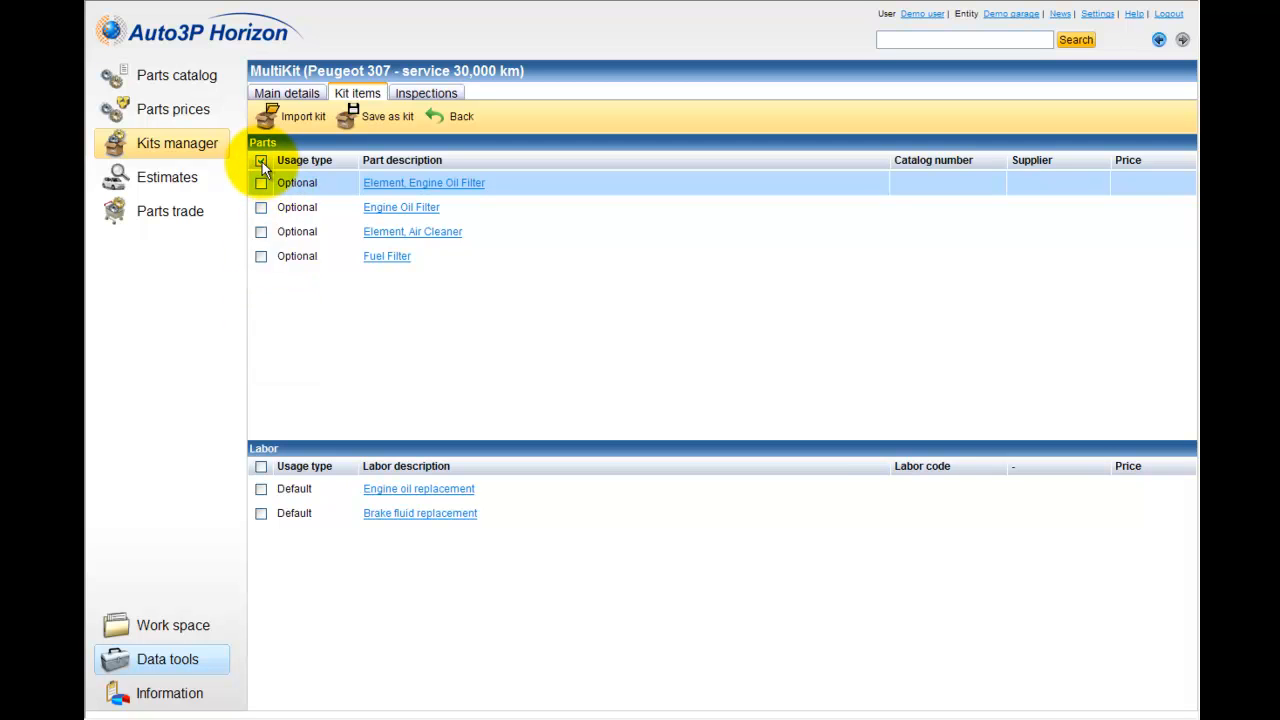
right_click(392, 186)
click(407, 190)
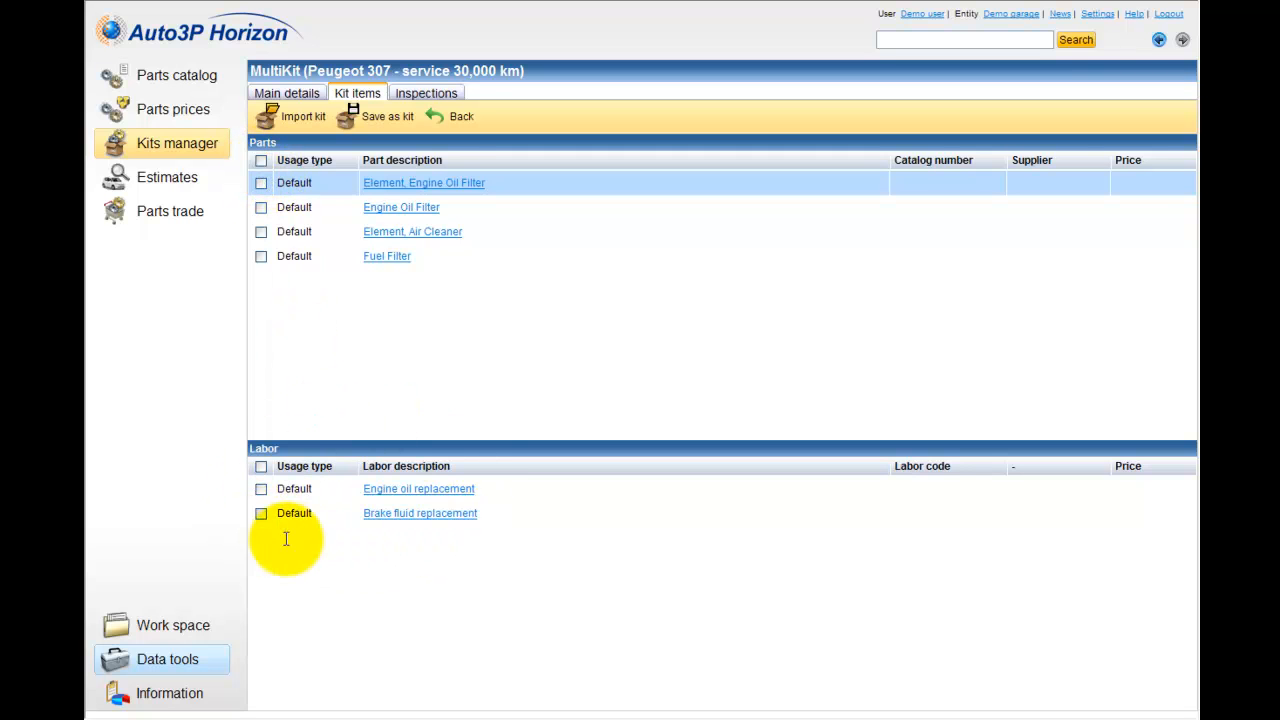
Step: Add the Engine rotation (neutral), Transfer gear fluid, Clutch release hydraulic fluid, Fuel filter and Cabin air filter checks to the kit's inspections
click(416, 100)
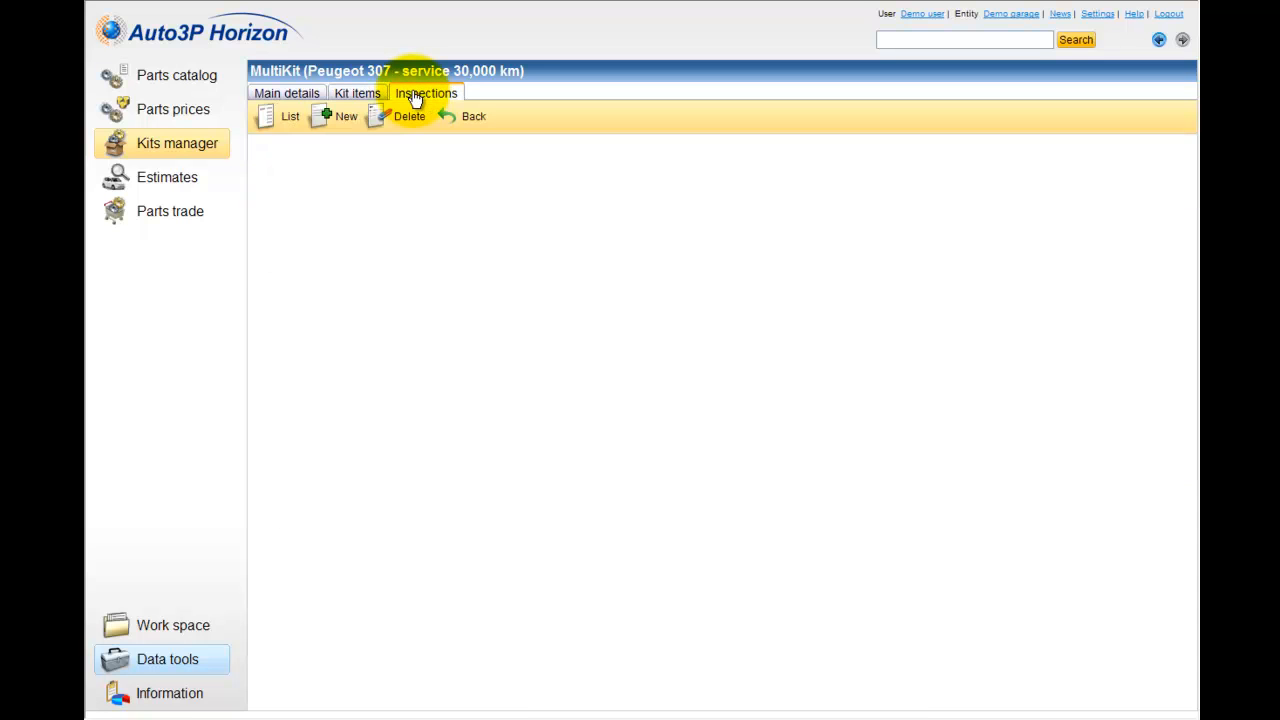
click(289, 120)
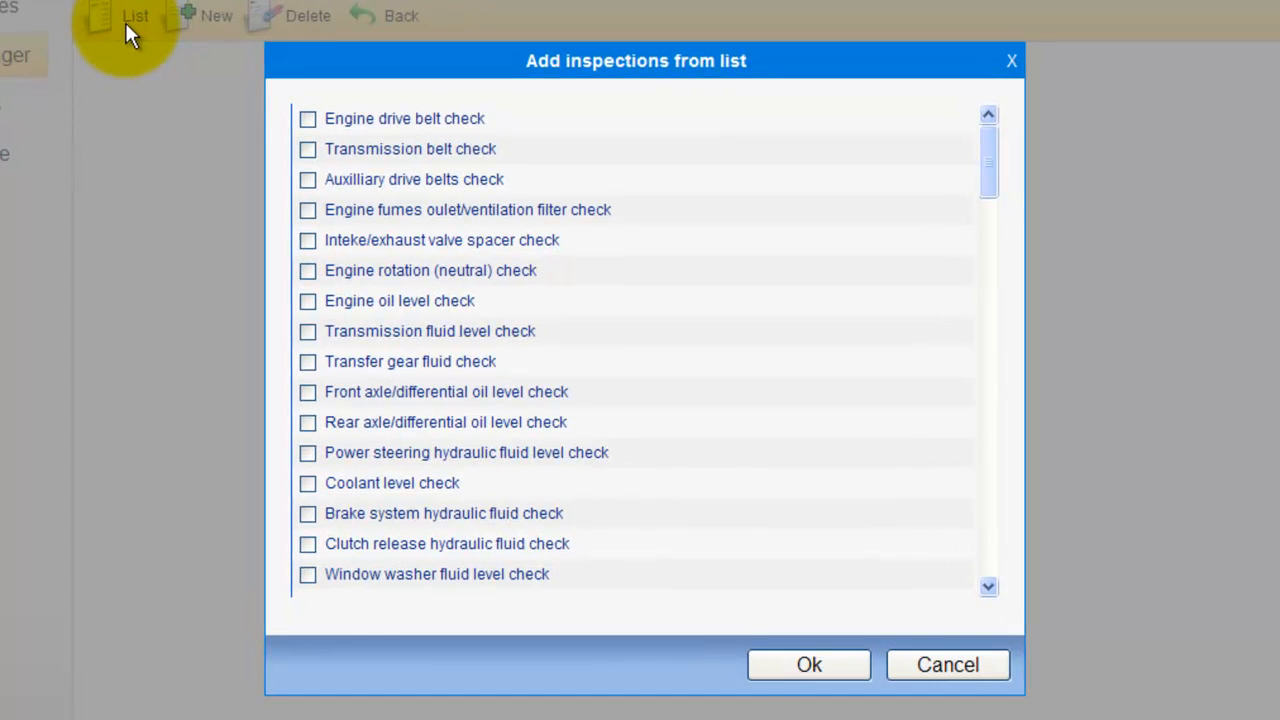
mouse_move(988, 149)
mouse_down()
mouse_move(988, 354)
mouse_move(986, 129)
mouse_up()
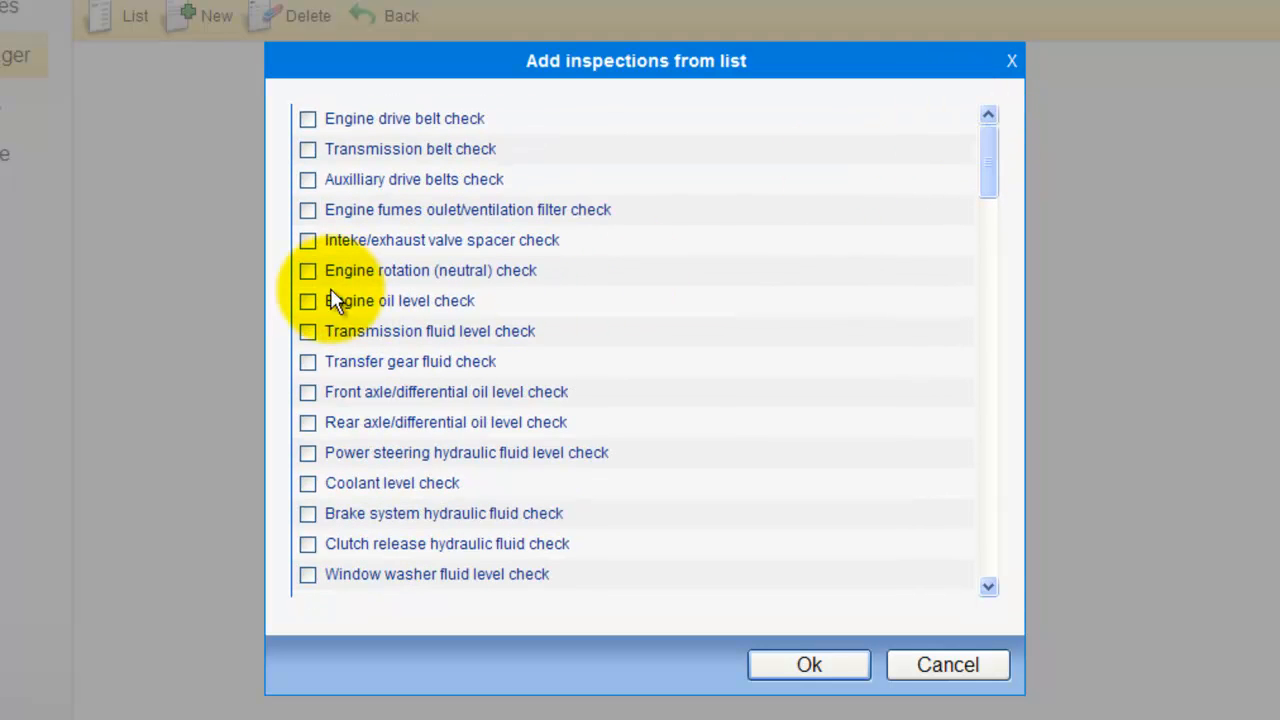
click(309, 271)
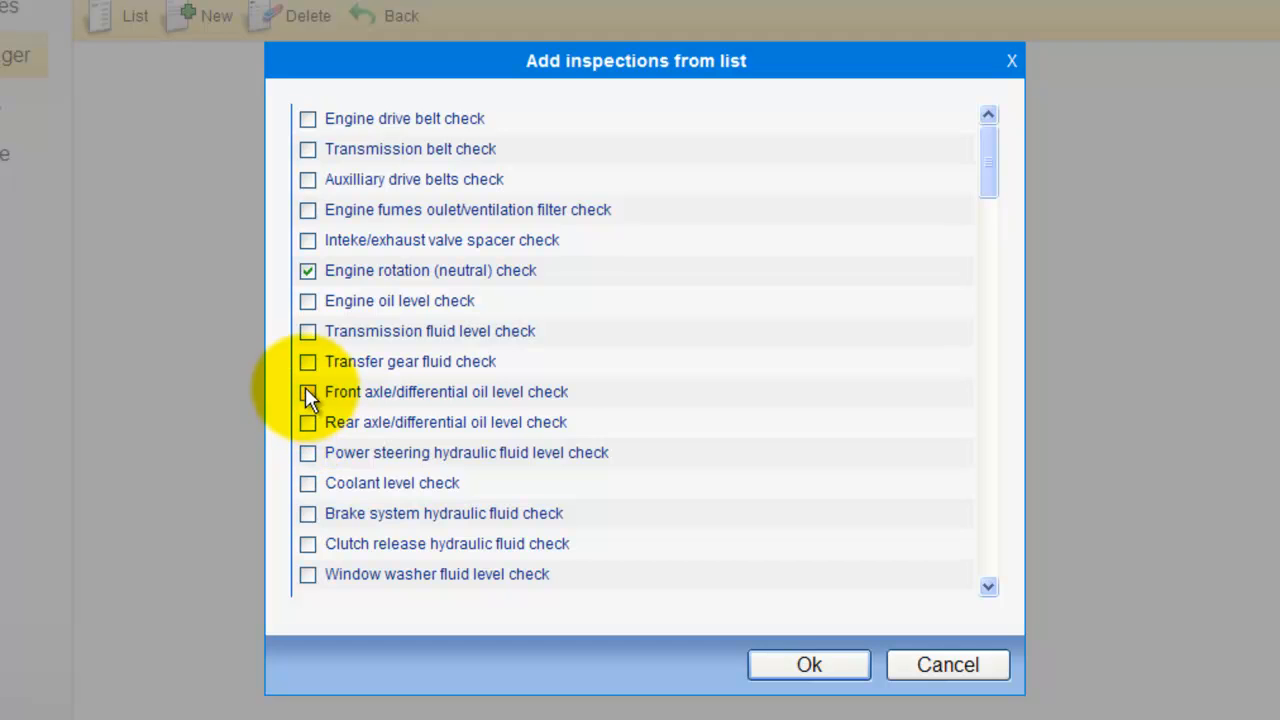
click(308, 362)
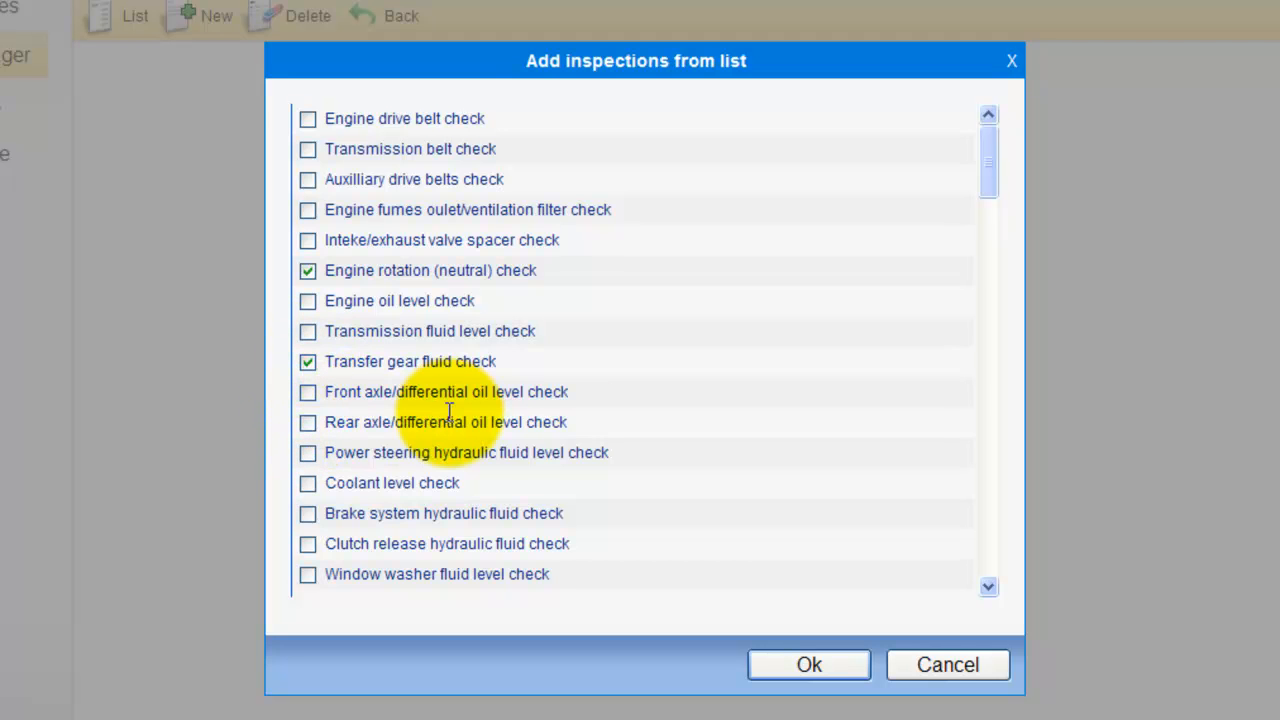
scroll(440, 440, down, 2)
click(307, 397)
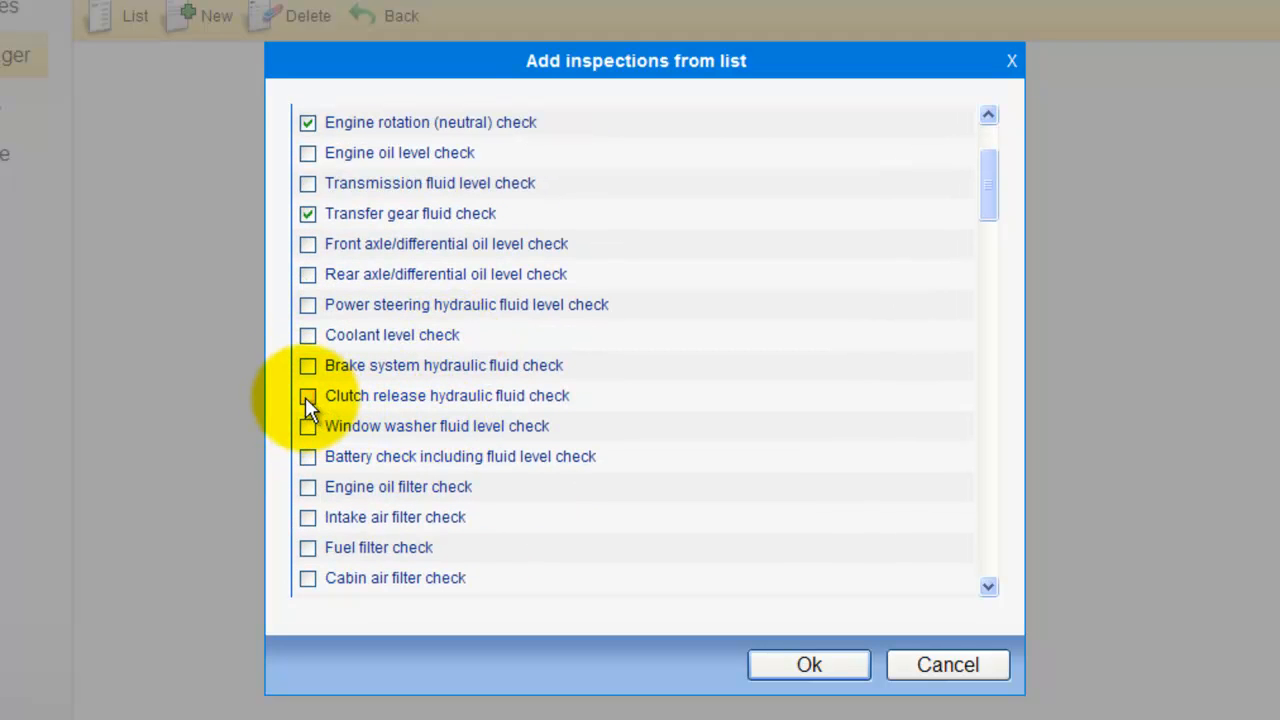
scroll(332, 485, down, 1)
click(309, 474)
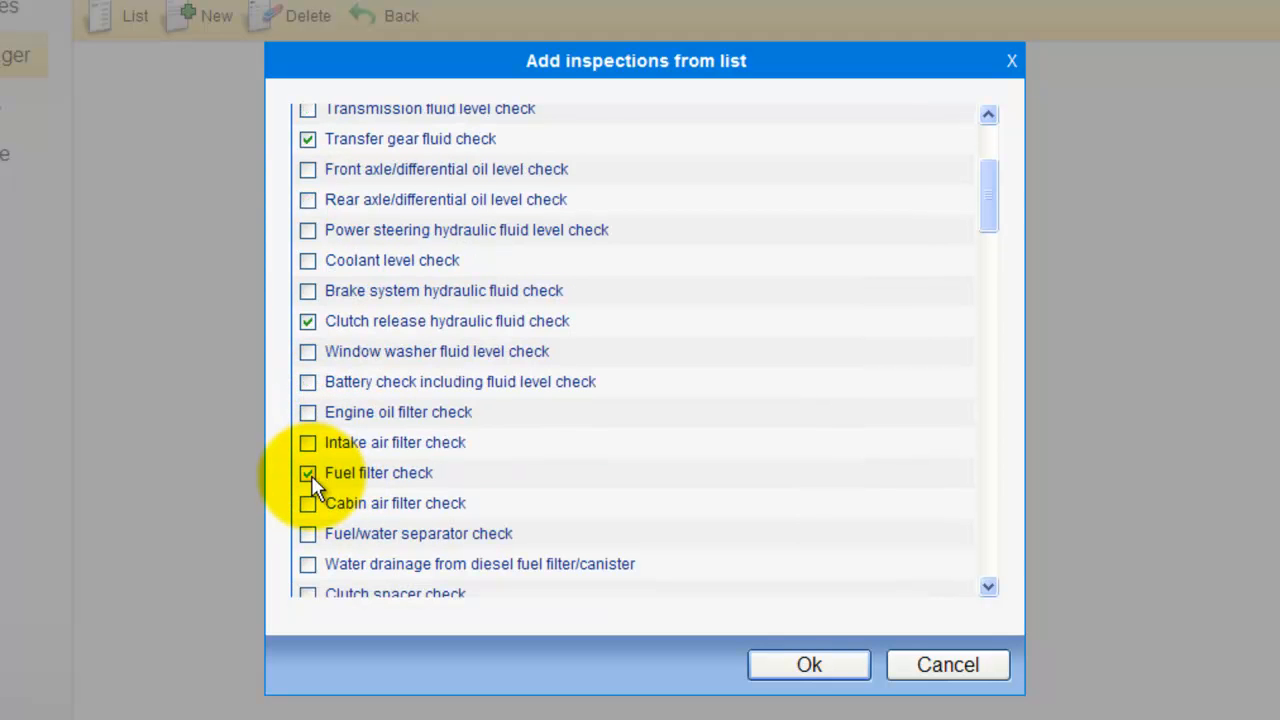
click(308, 503)
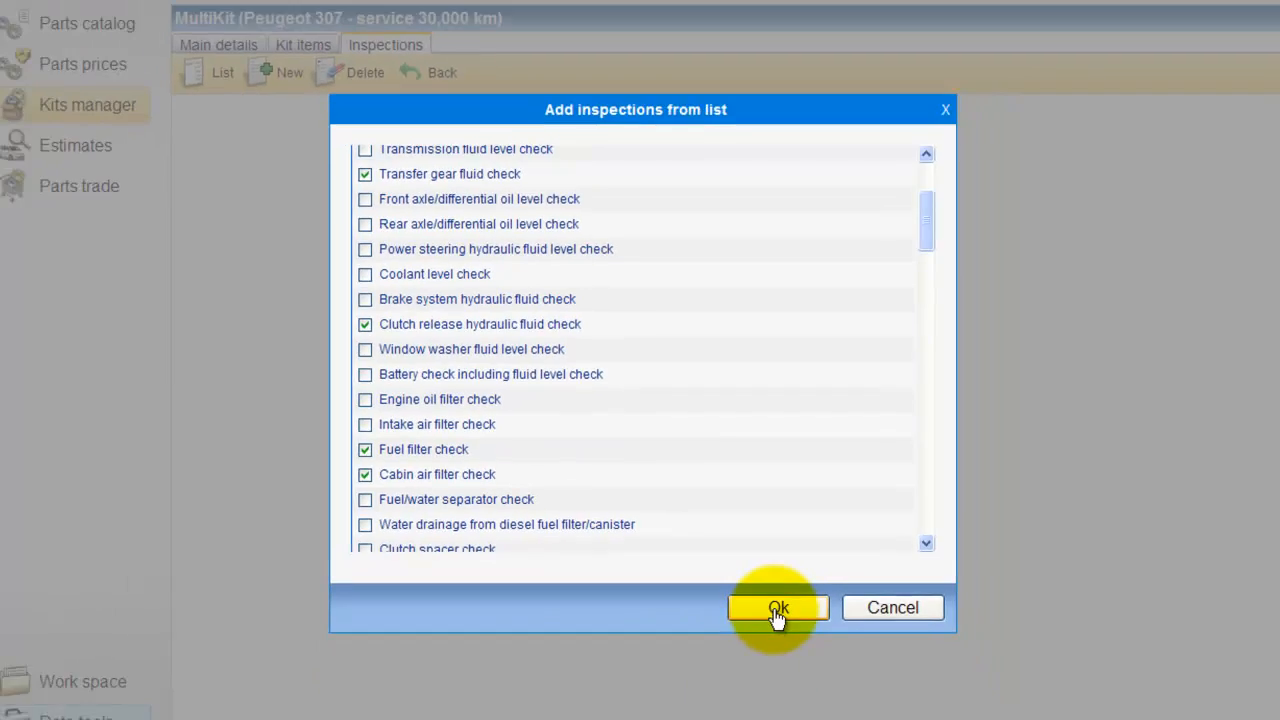
click(809, 665)
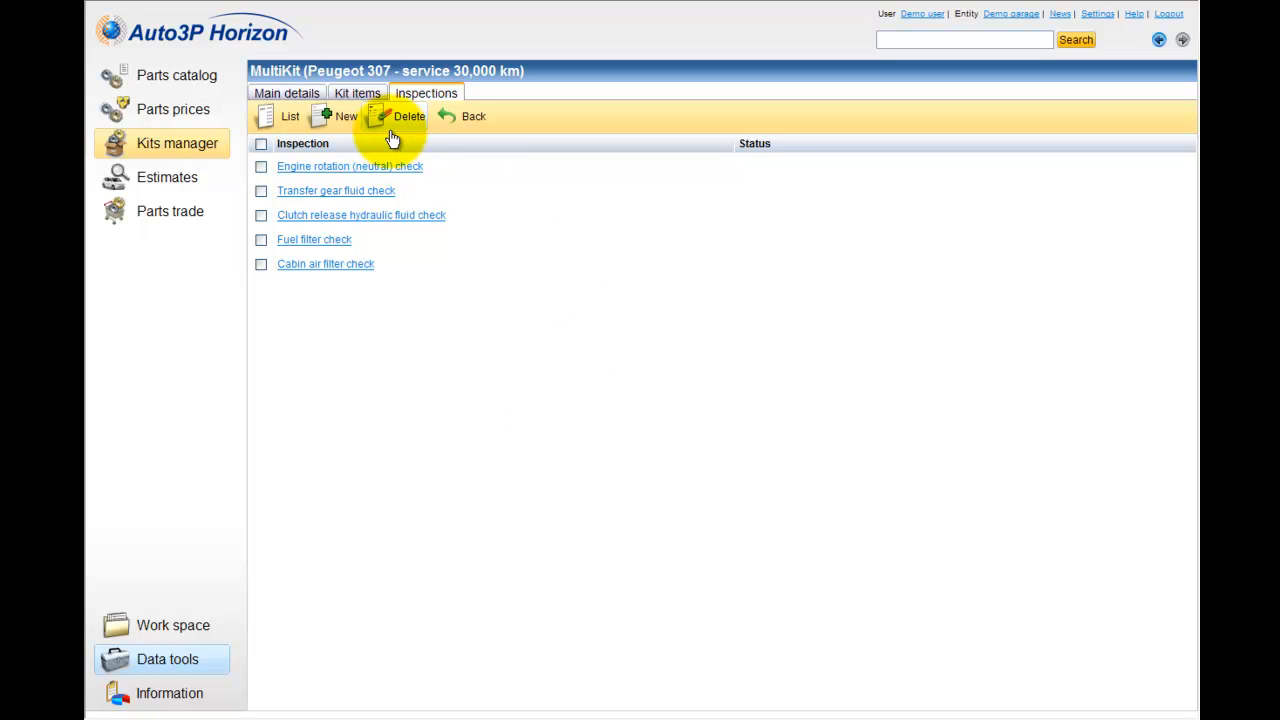
Step: Return to the kits list and start a new estimate from the Peugeot 307 - service 30,000 km kit, giving the vehicle's registration code
click(314, 98)
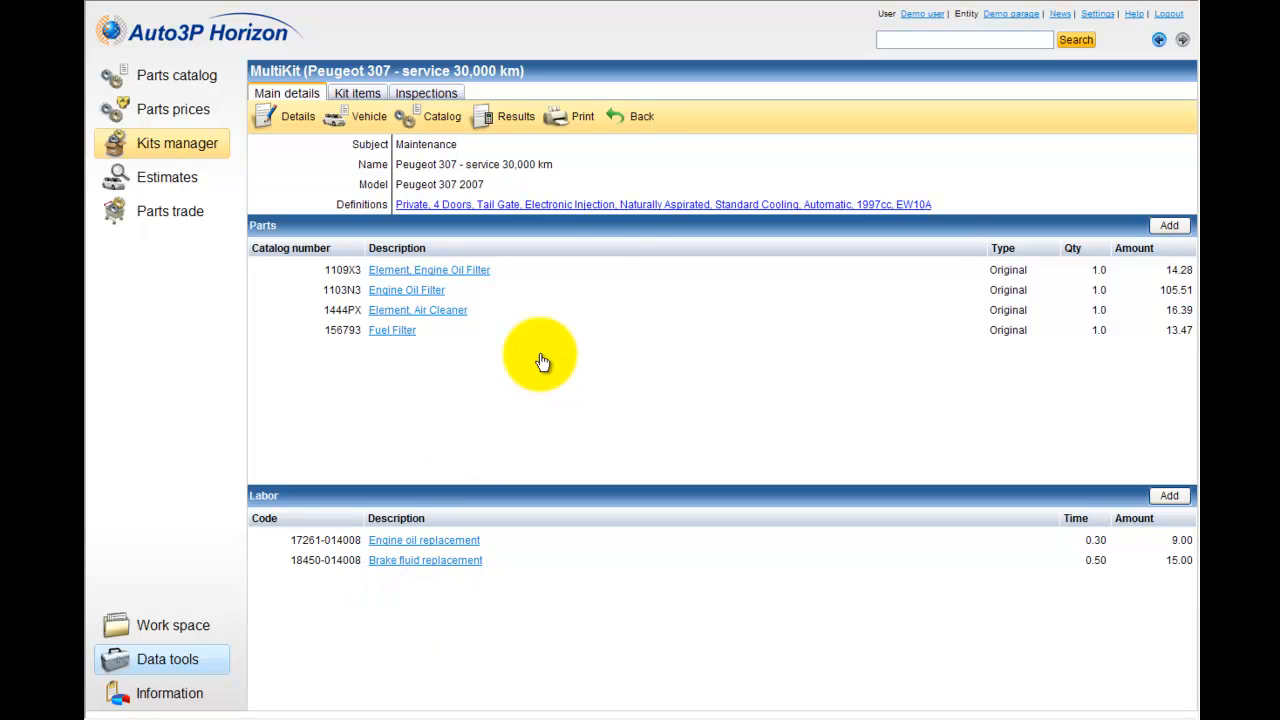
click(634, 119)
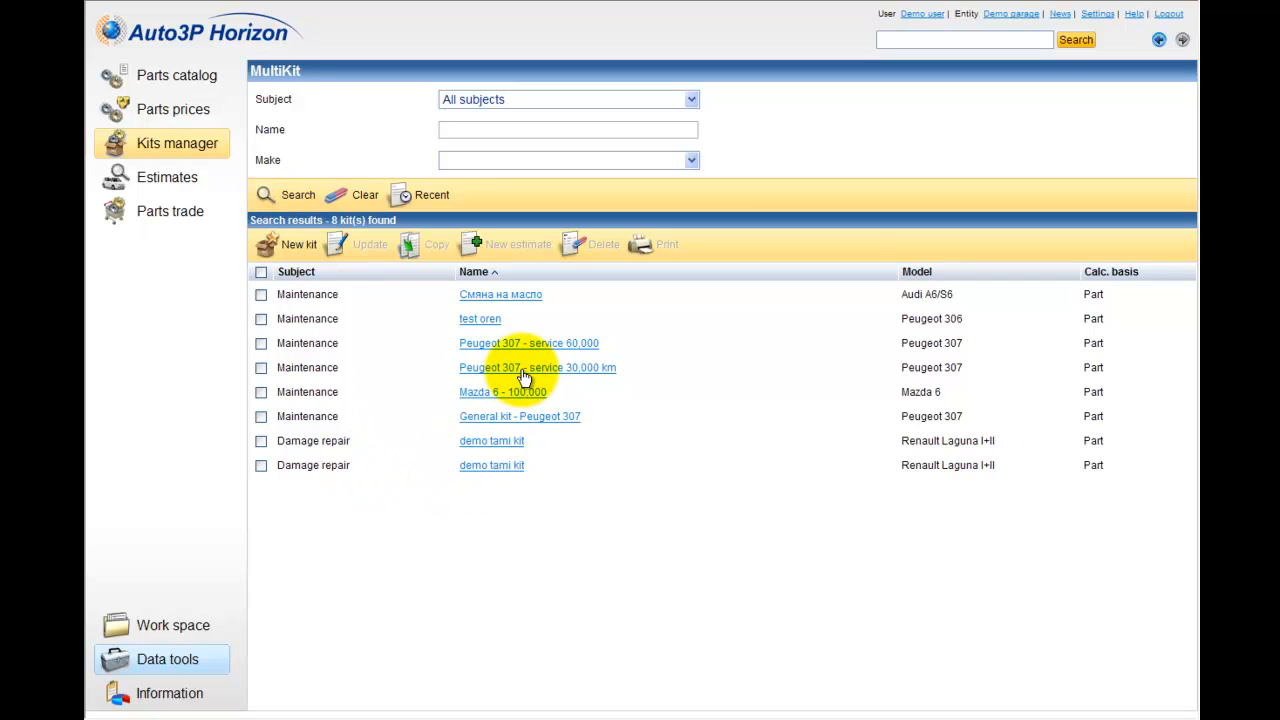
click(263, 368)
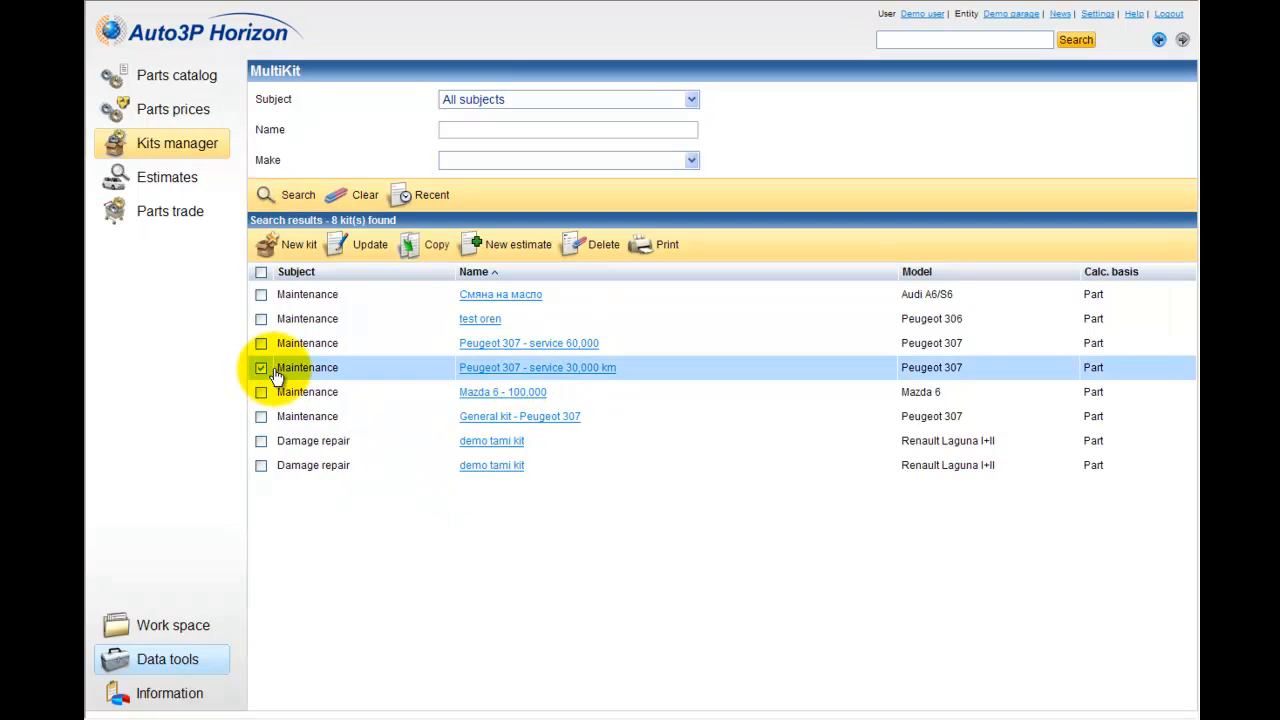
right_click(568, 372)
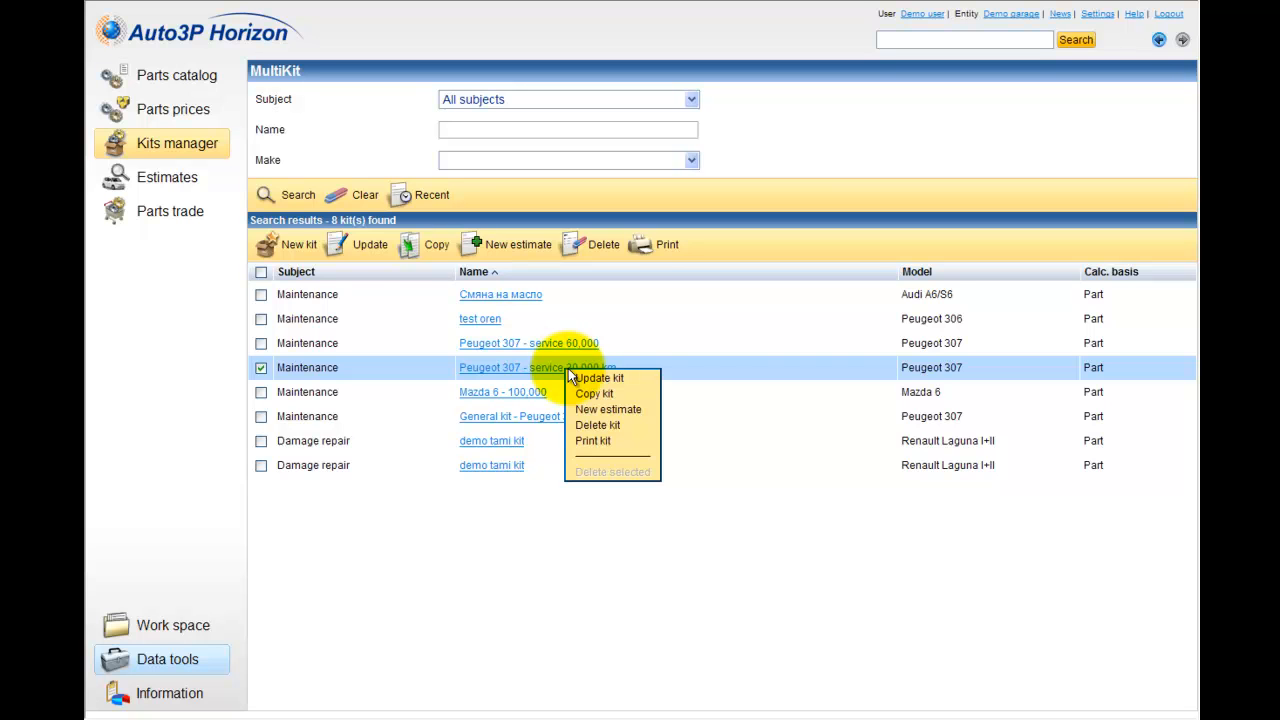
click(568, 369)
right_click(570, 372)
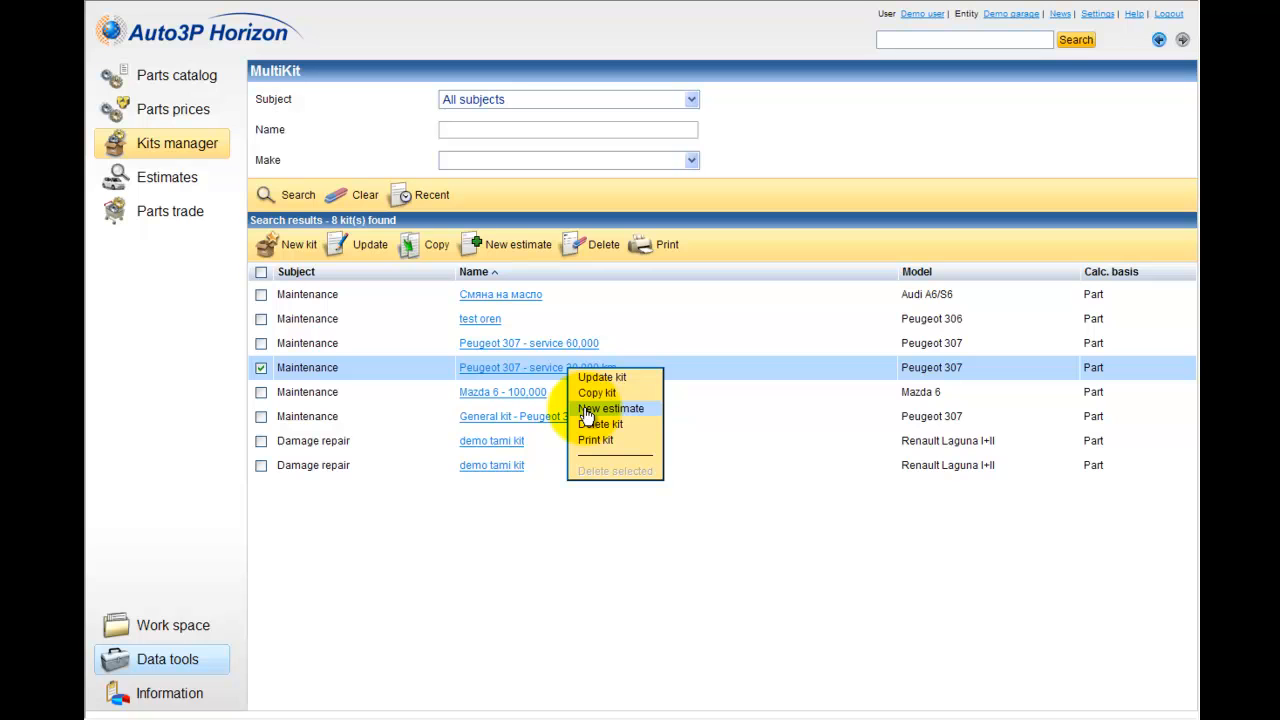
click(588, 409)
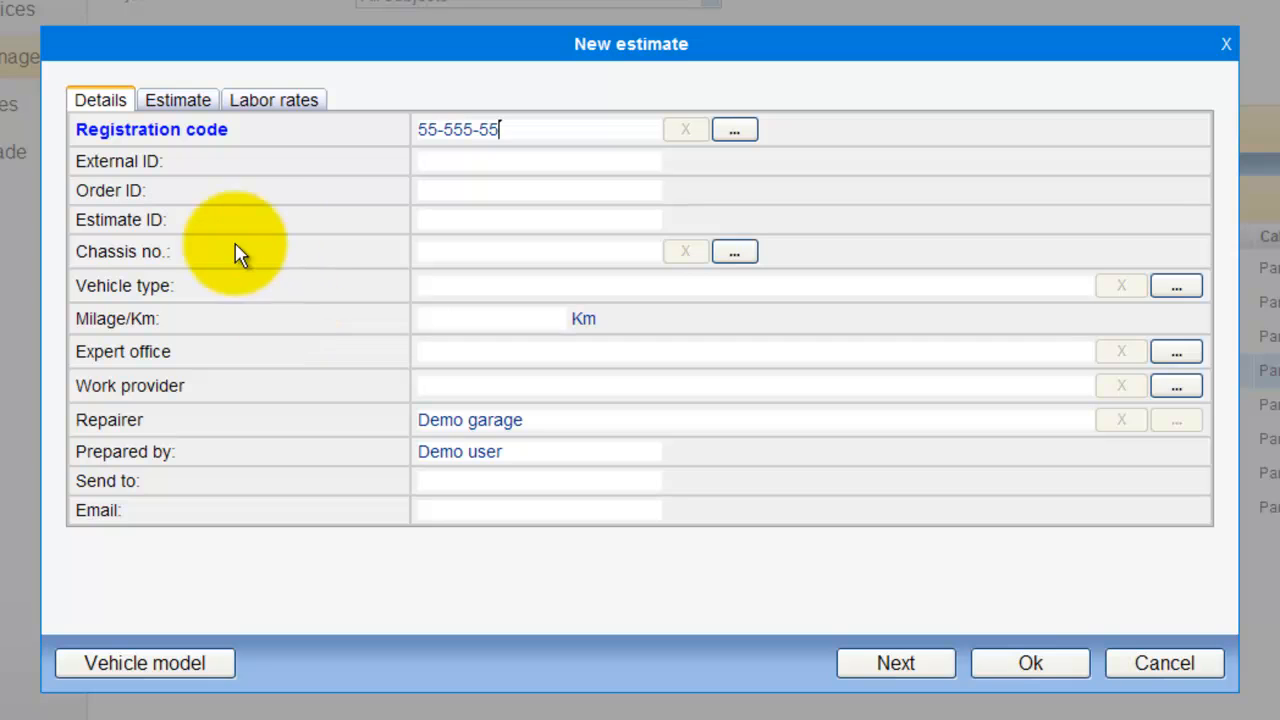
click(896, 664)
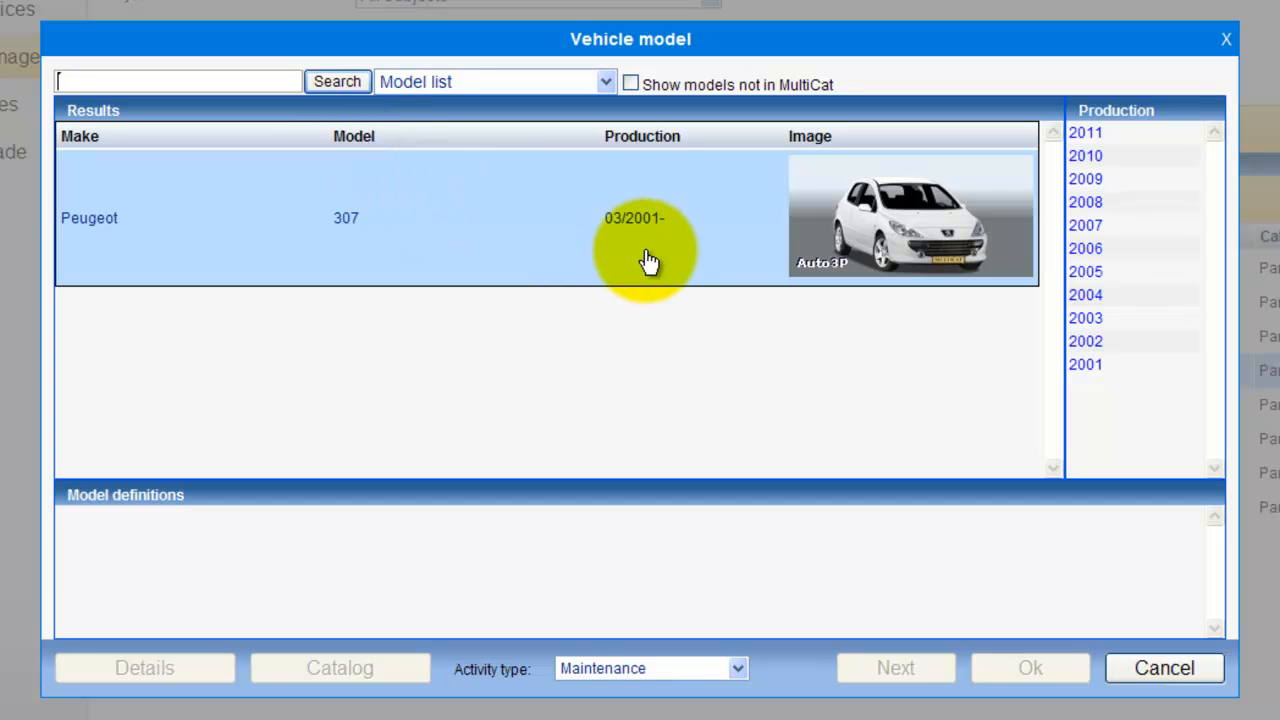
Step: Define the estimate's Peugeot 307 as production year 2007, Private, 4 Doors, Tail Gate, and continue to the catalog
click(1093, 231)
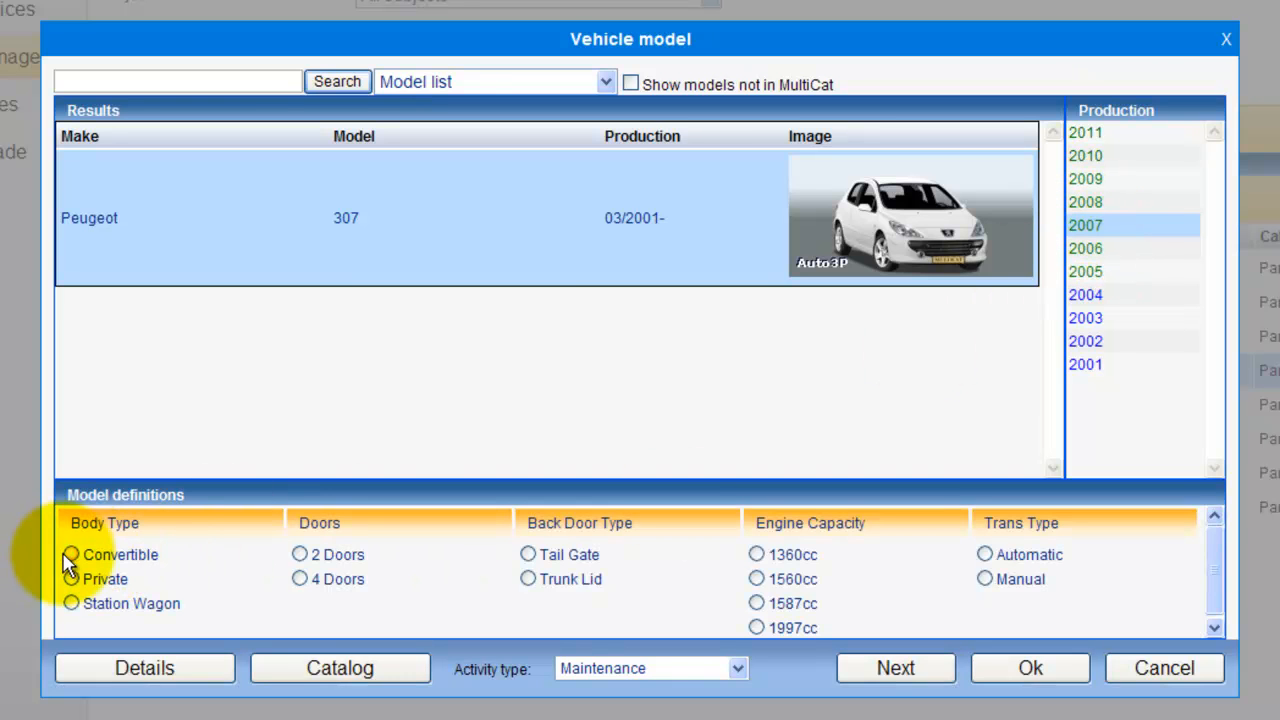
click(74, 581)
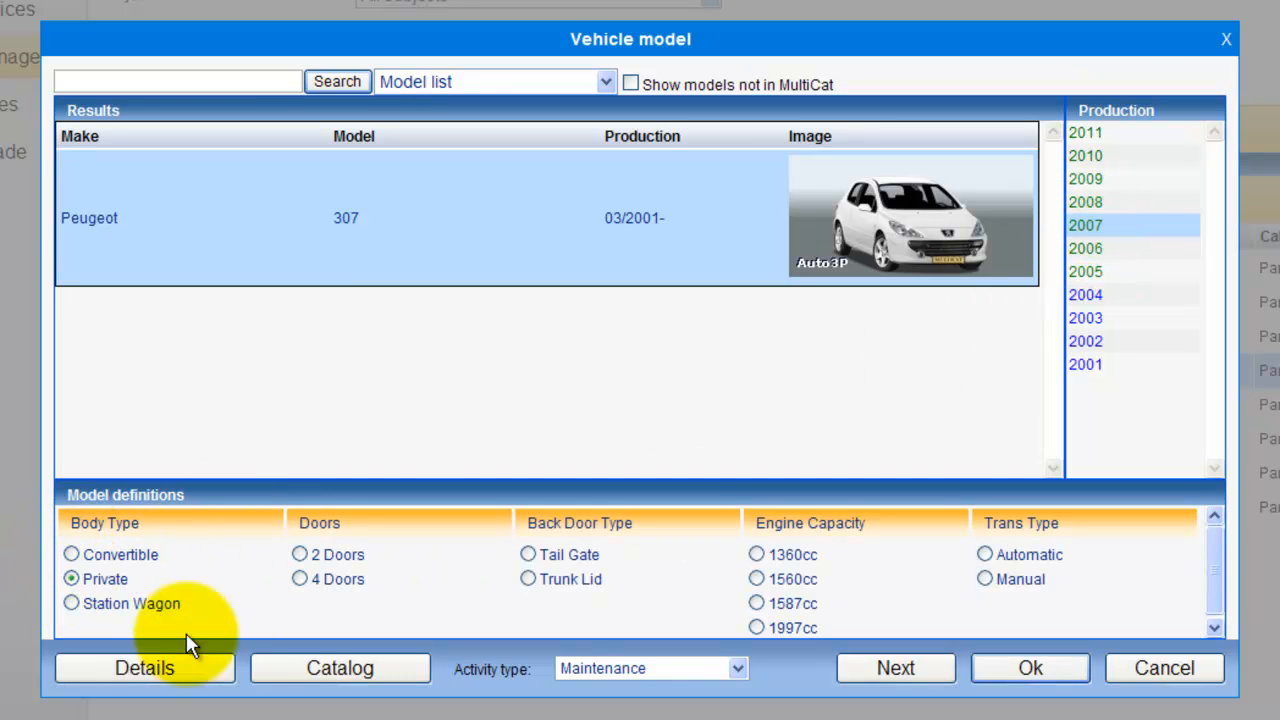
click(299, 580)
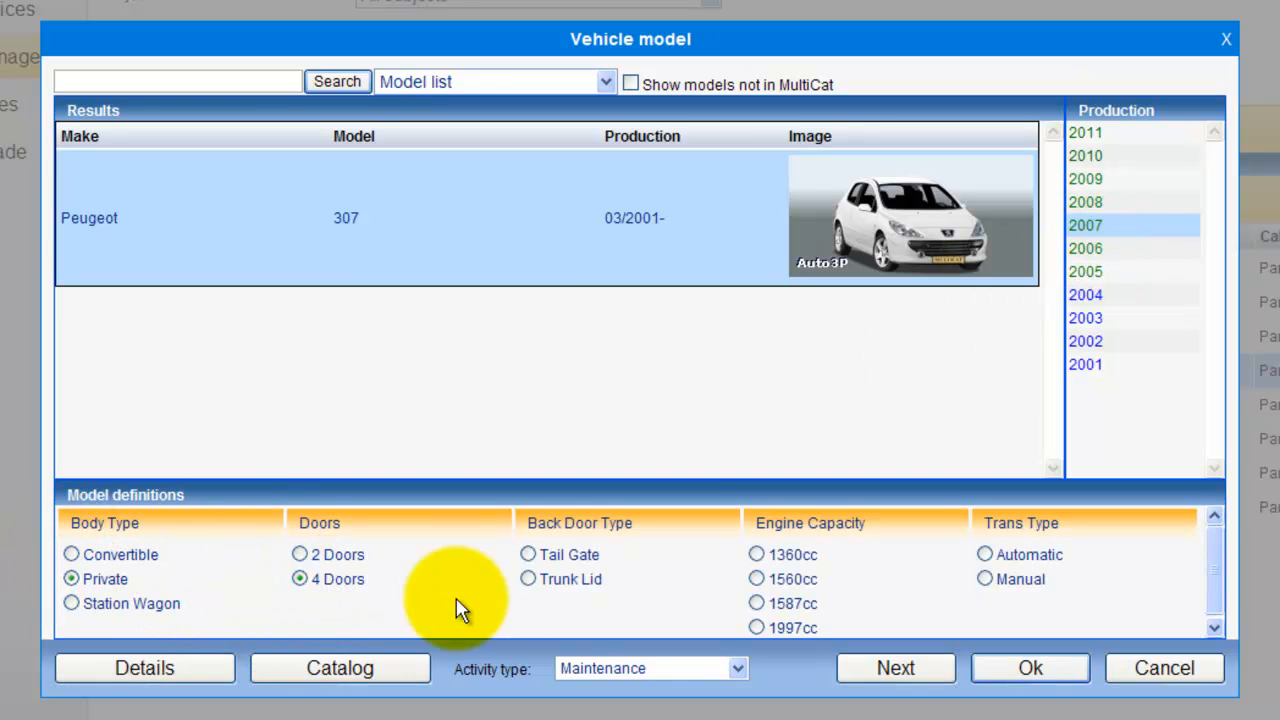
click(528, 555)
click(918, 676)
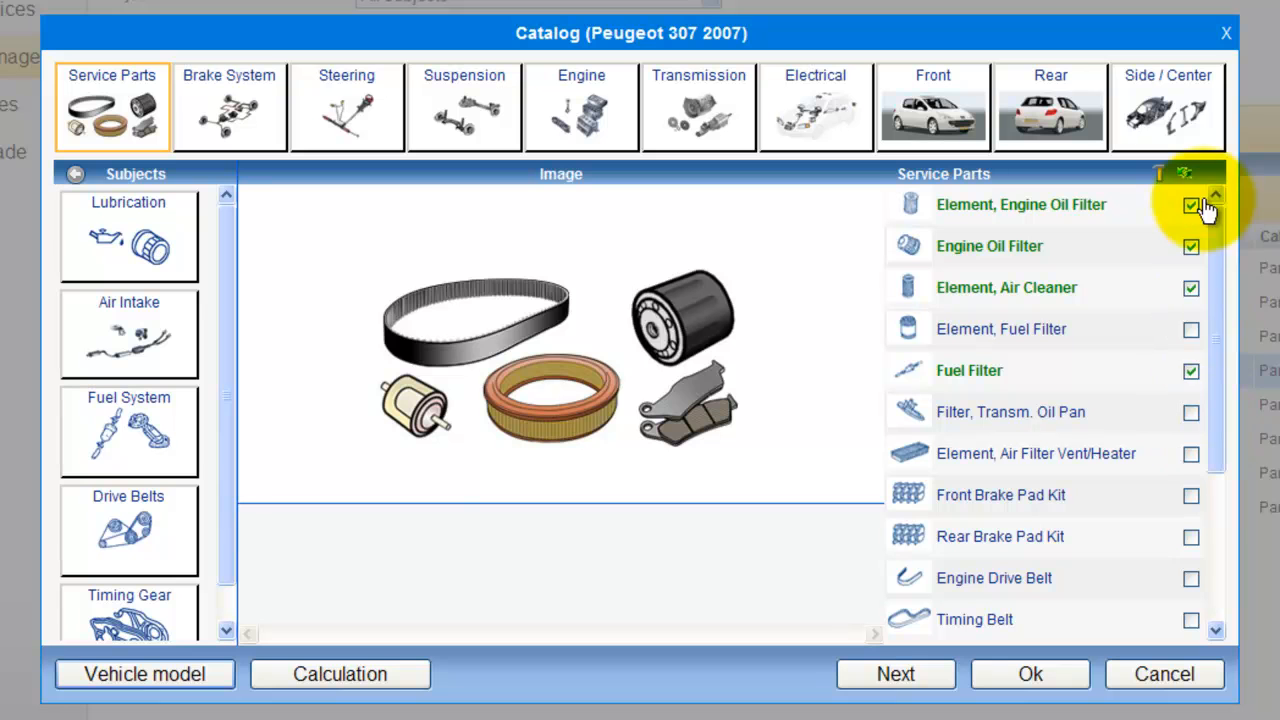
Step: Switch the Fuel Filter off and on again, review the preselected service parts and labor items, and continue to the estimate results
click(1191, 370)
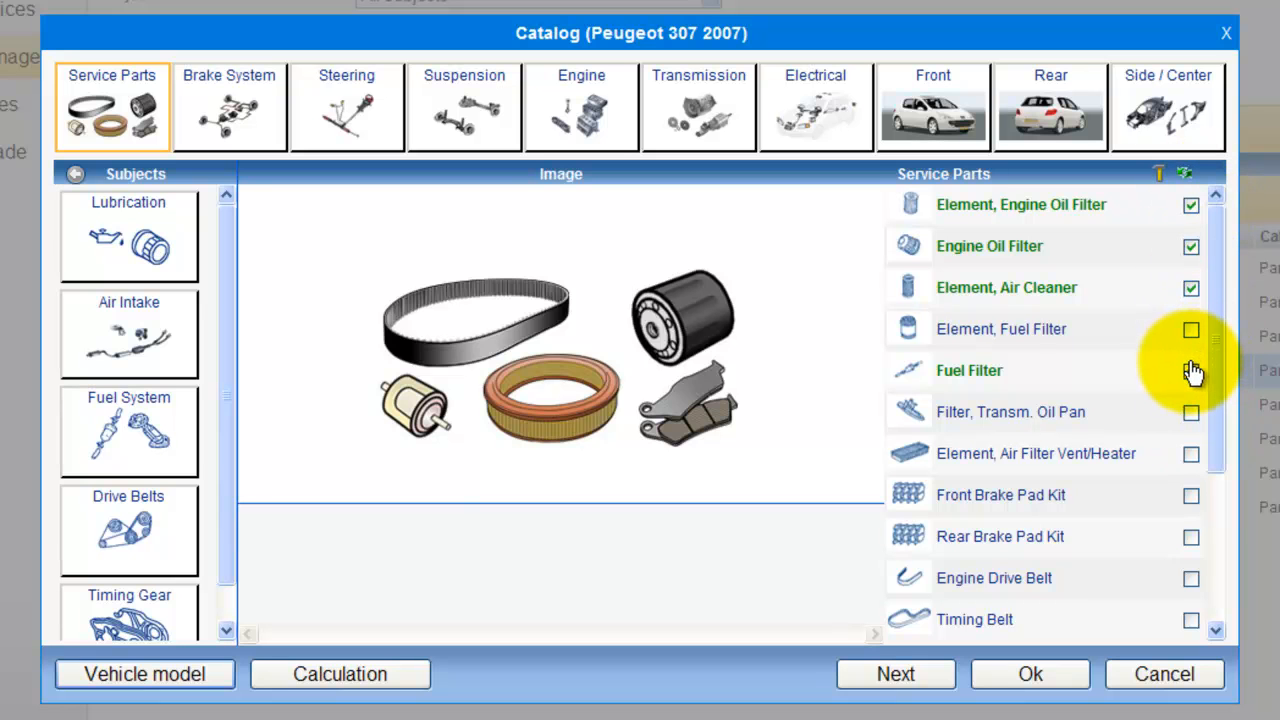
click(1191, 370)
drag(1219, 359, 1218, 521)
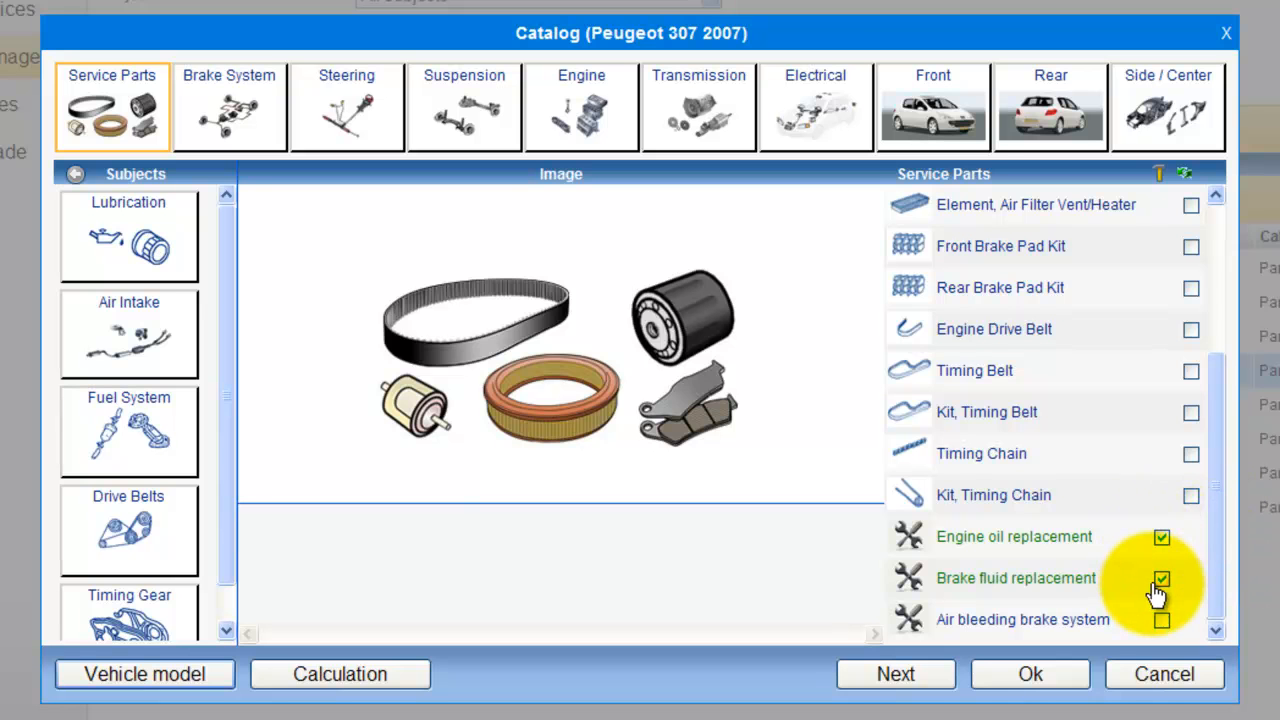
scroll(1194, 415, up, 6)
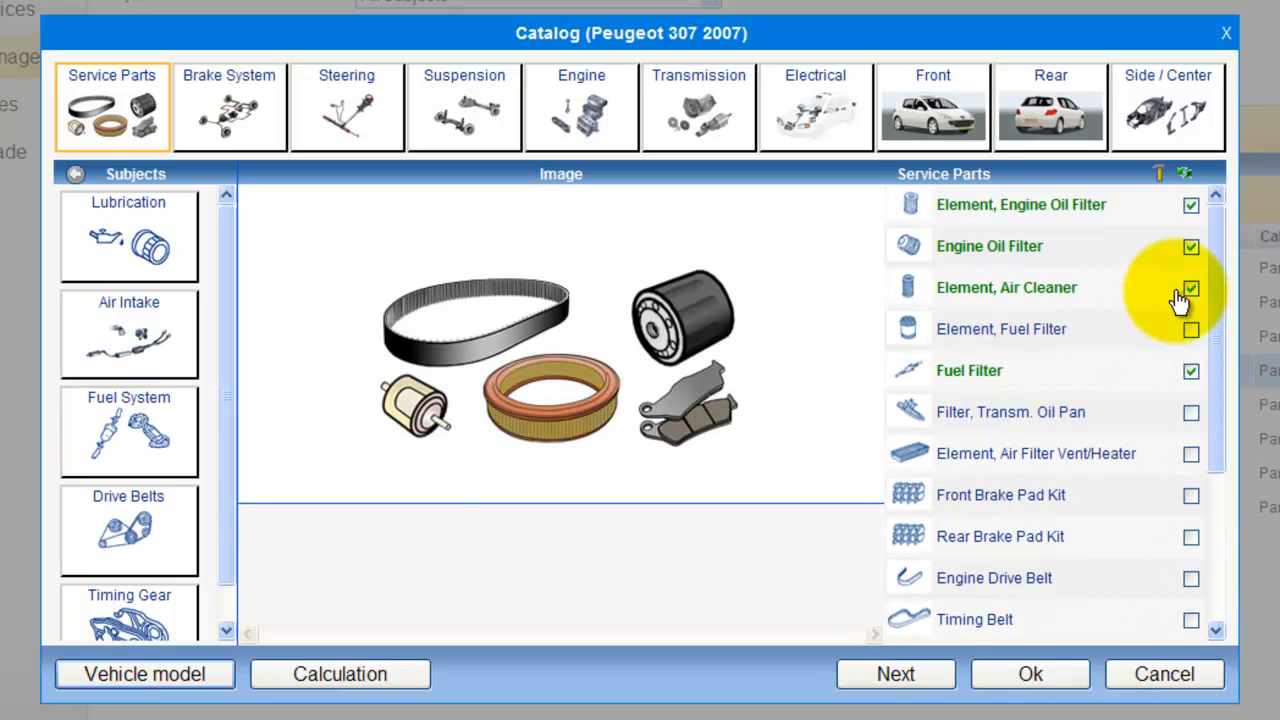
scroll(1158, 541, down, 2)
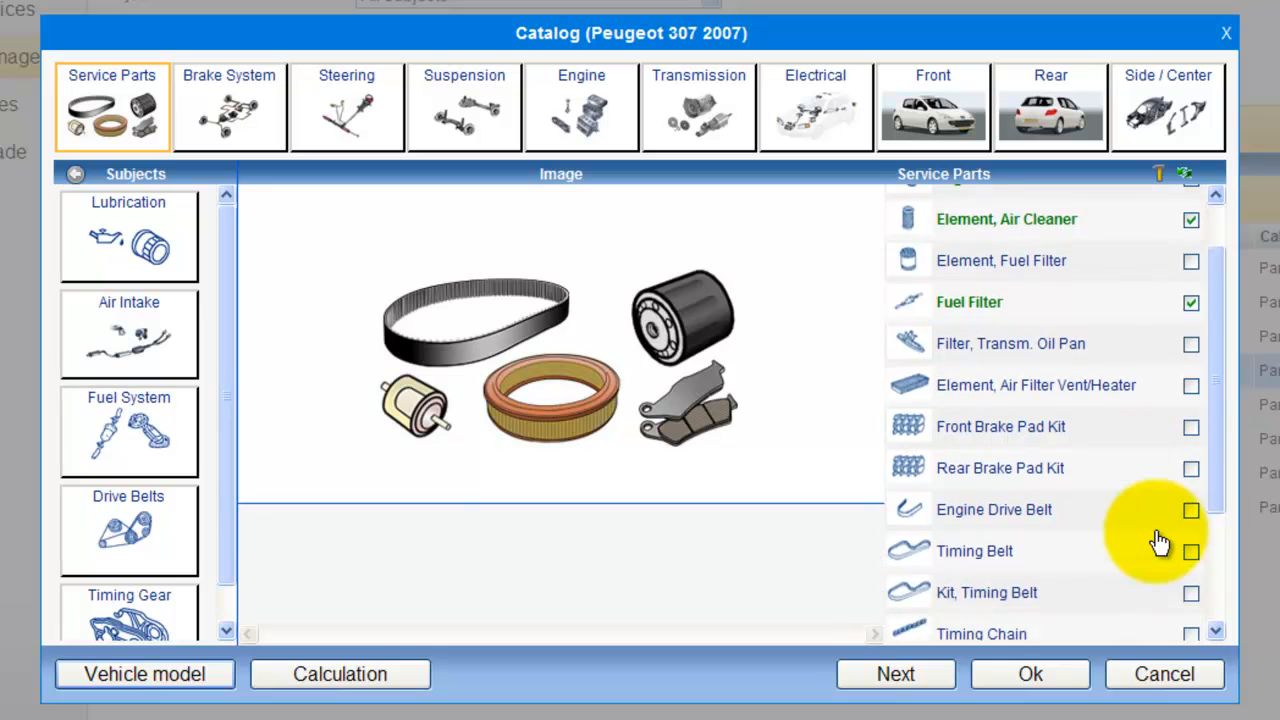
scroll(1158, 541, down, 5)
click(1158, 580)
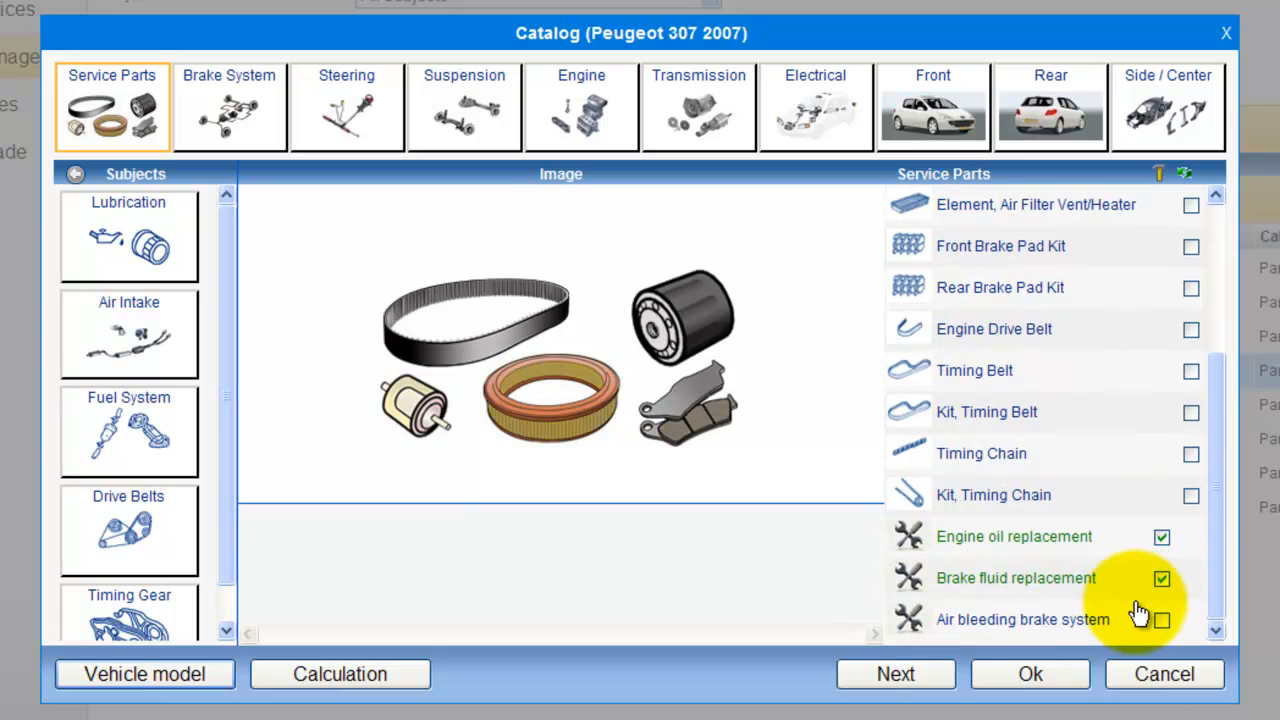
click(886, 684)
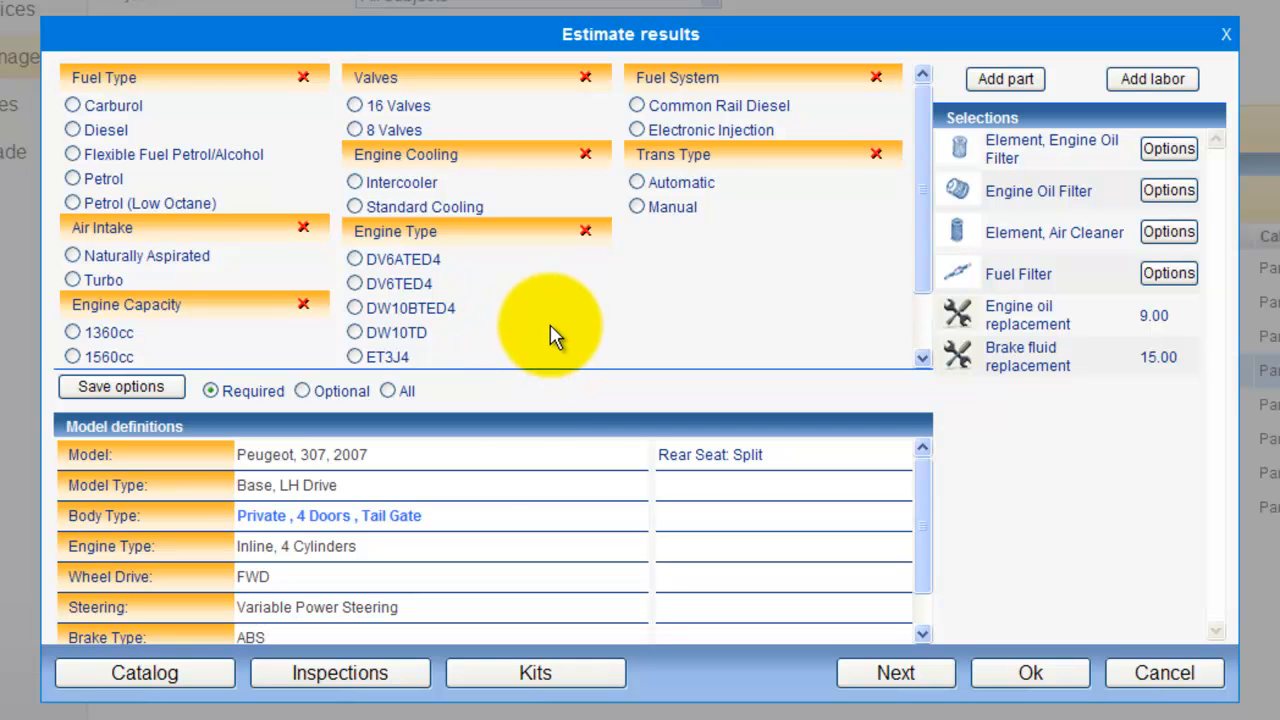
Step: Choose the 1997cc part option 1109X3 from Peugeot for the estimate's engine oil filter element
click(1150, 150)
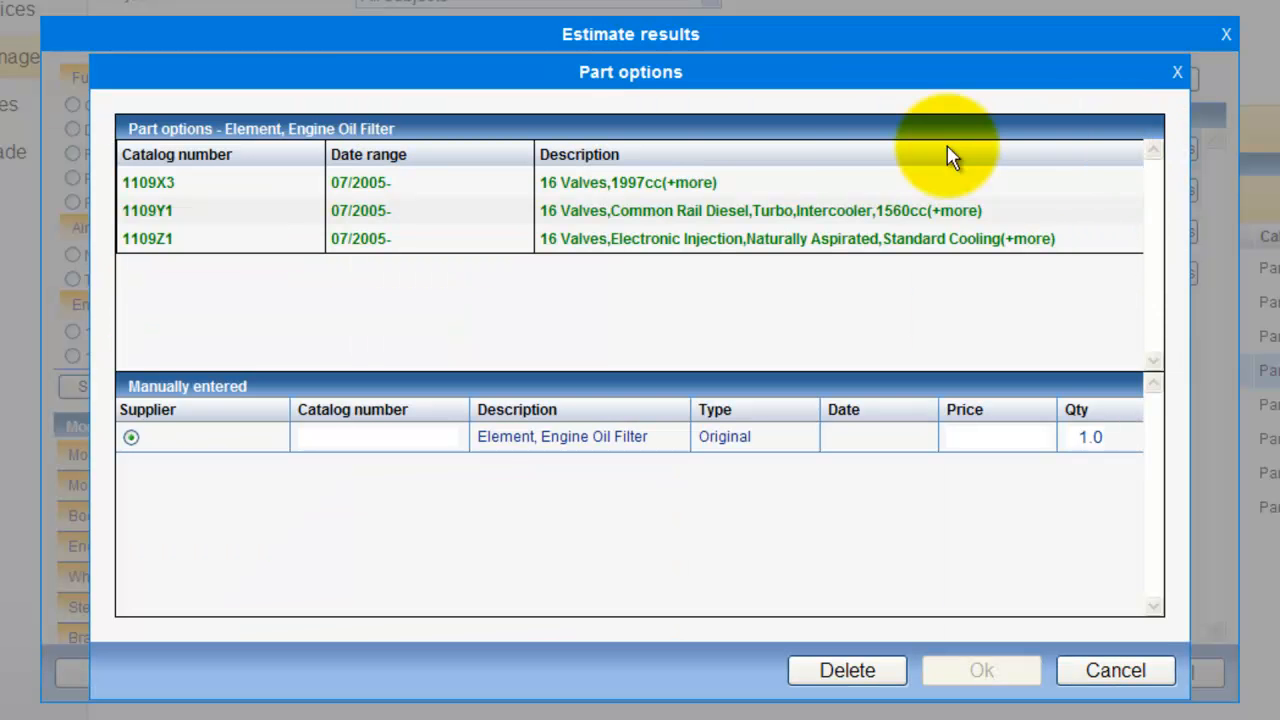
click(683, 184)
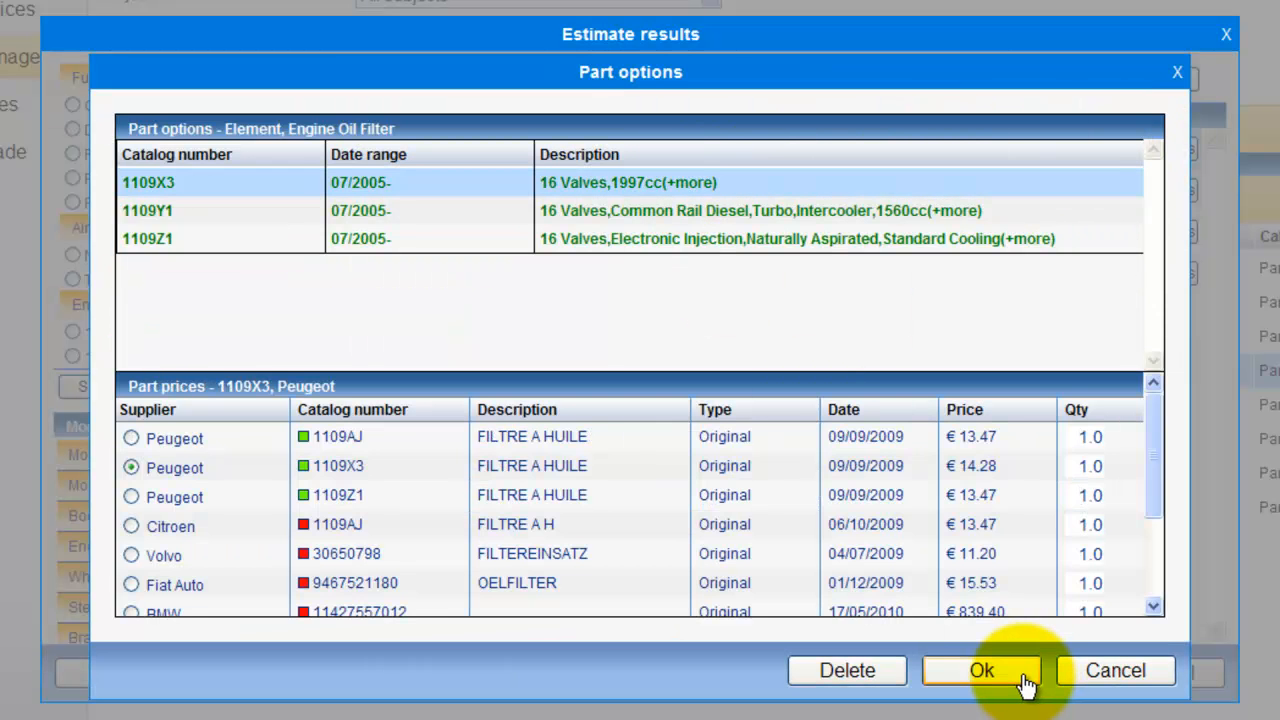
click(985, 672)
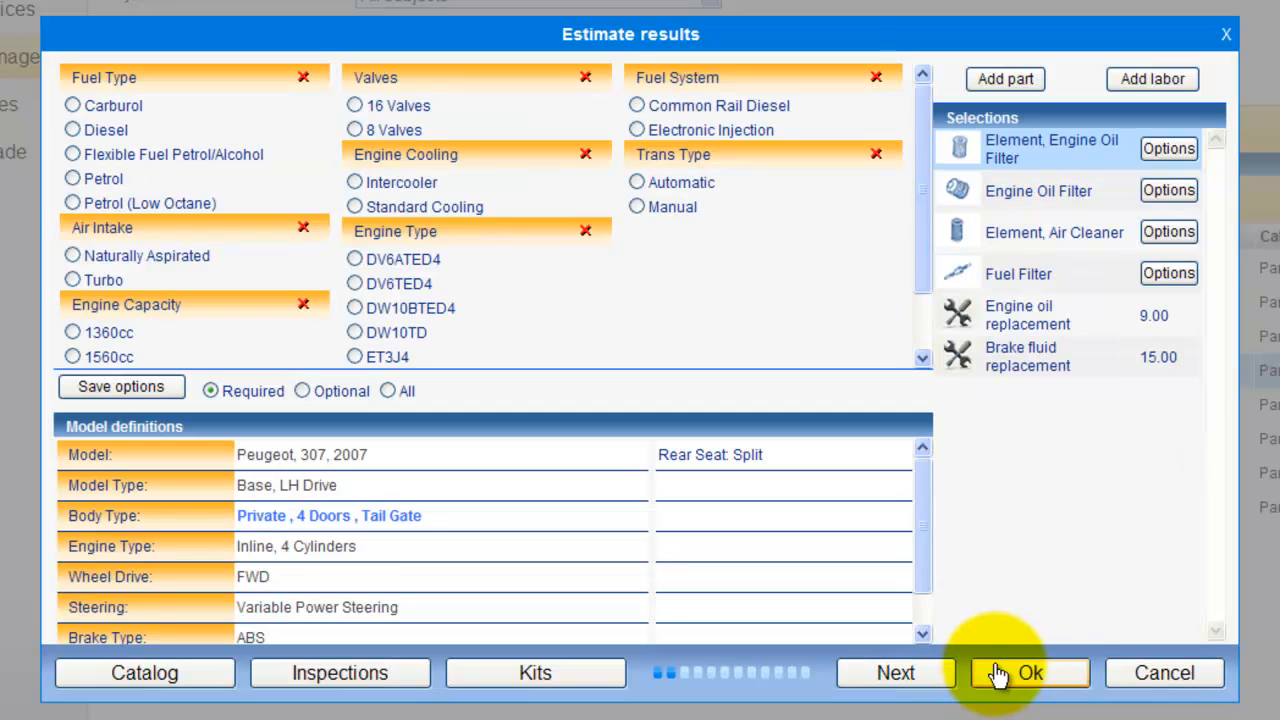
Step: Choose part option 1103N3 for the estimate's Engine Oil Filter and proceed to the estimate overview
click(1163, 198)
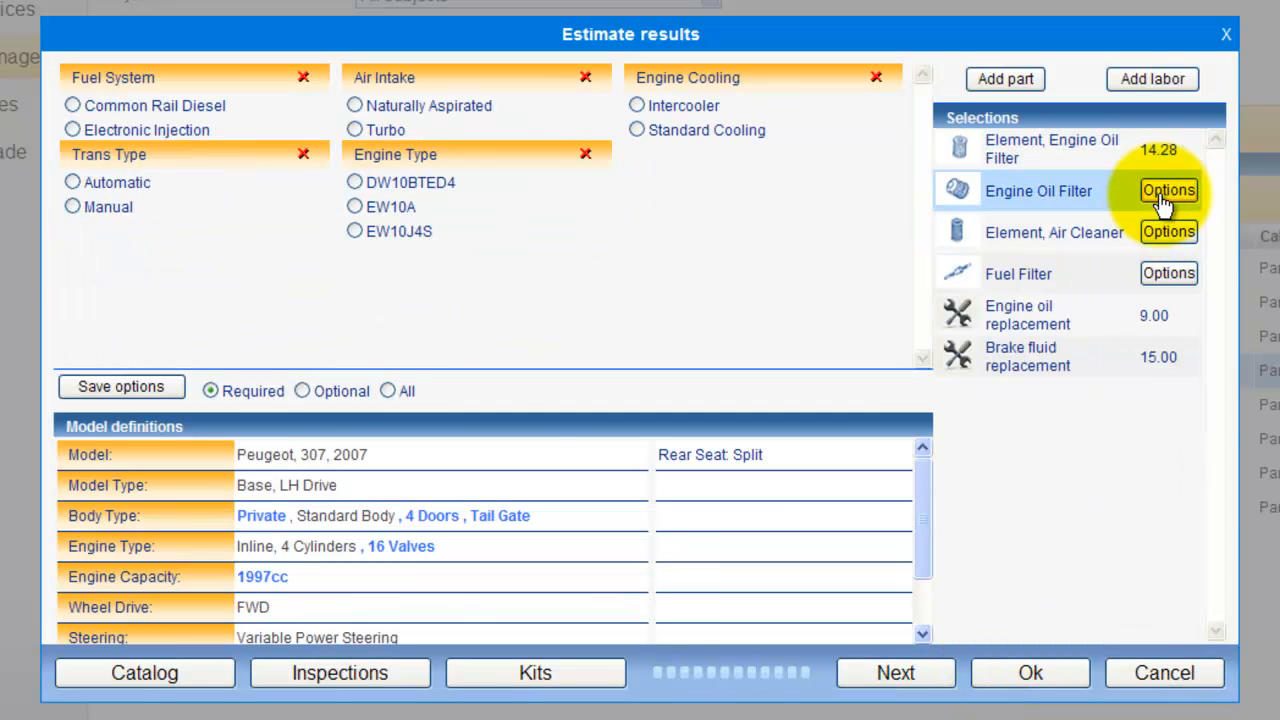
click(836, 186)
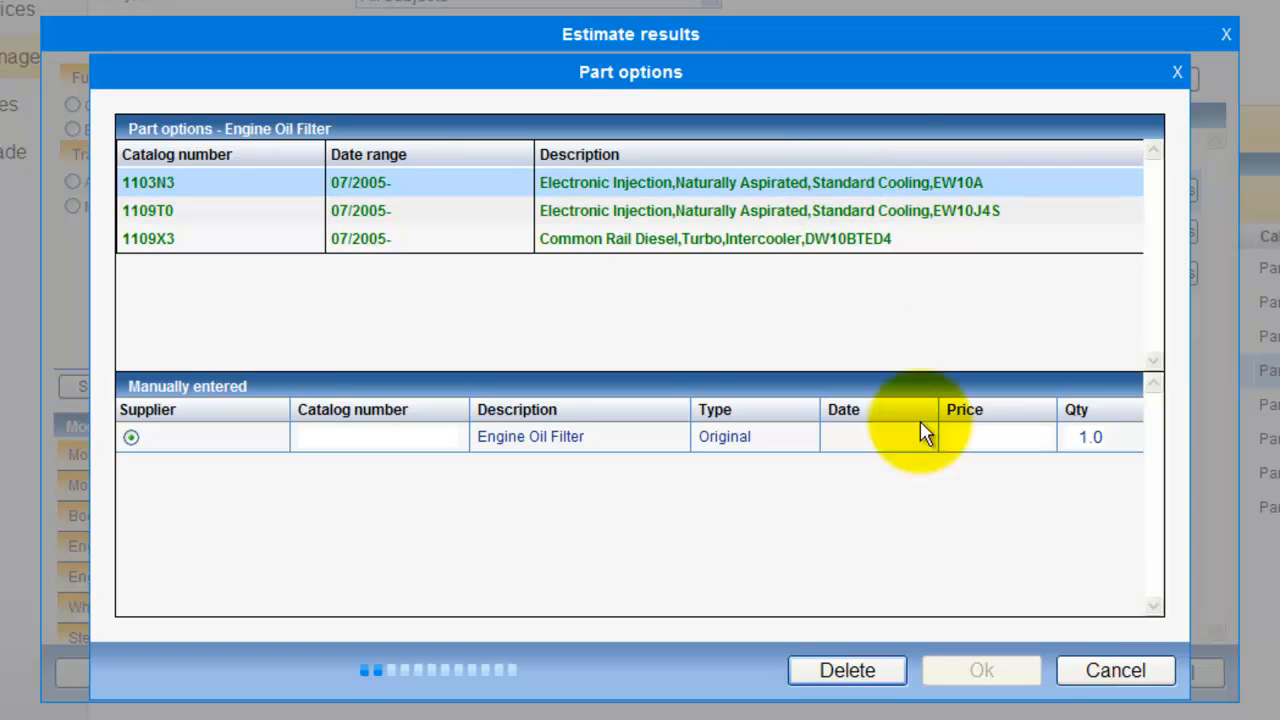
click(1027, 674)
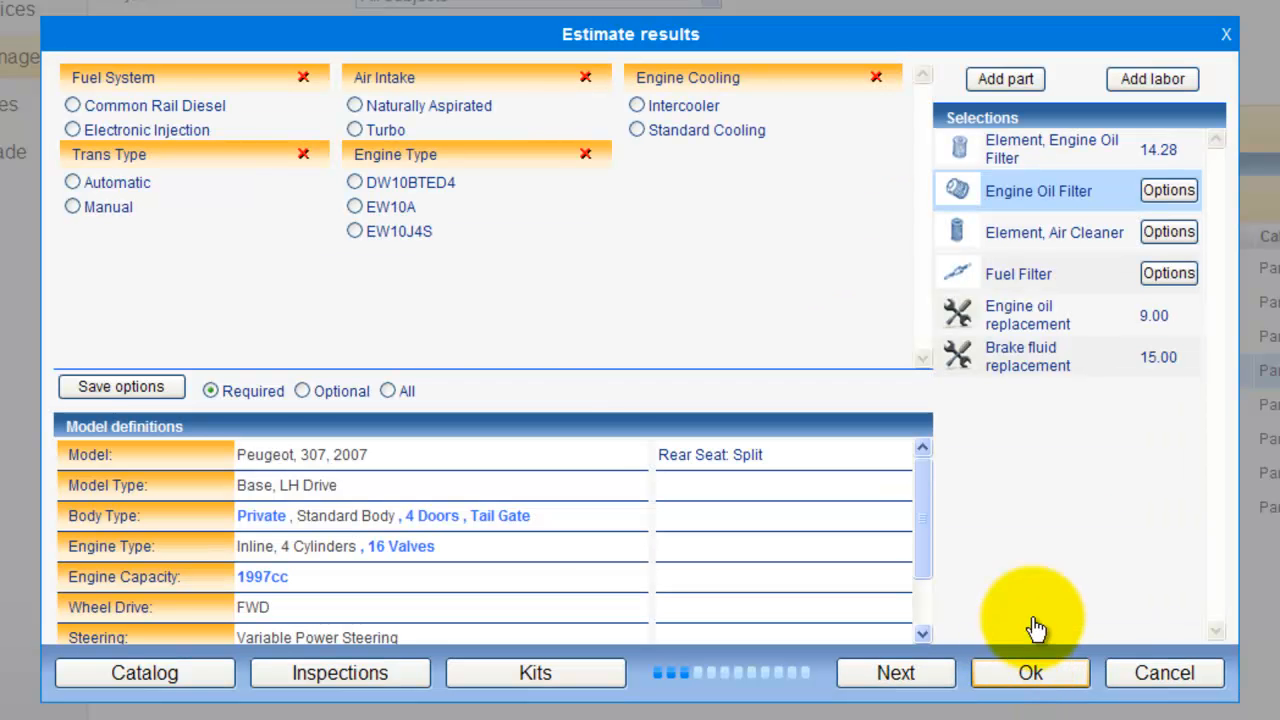
click(1160, 238)
click(903, 672)
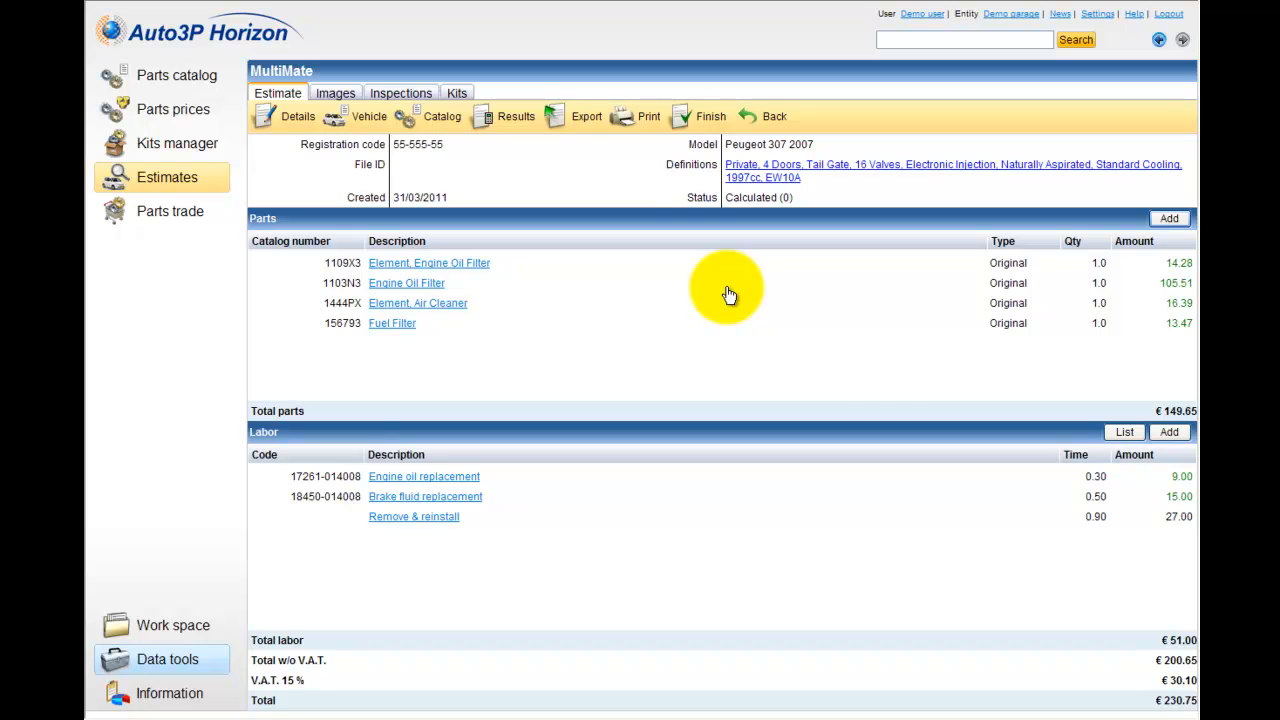
Step: Open the estimate's inspections and select all five checks, from engine rotation (neutral) to cabin air filter
click(425, 104)
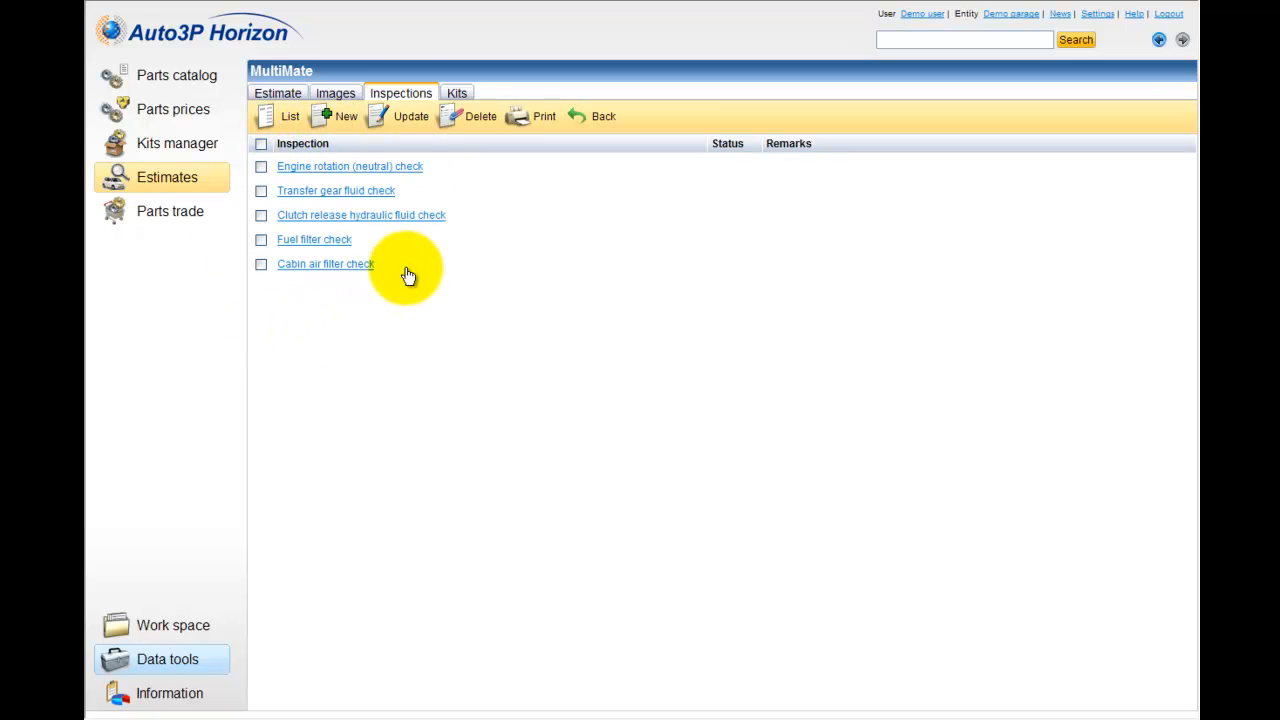
click(261, 166)
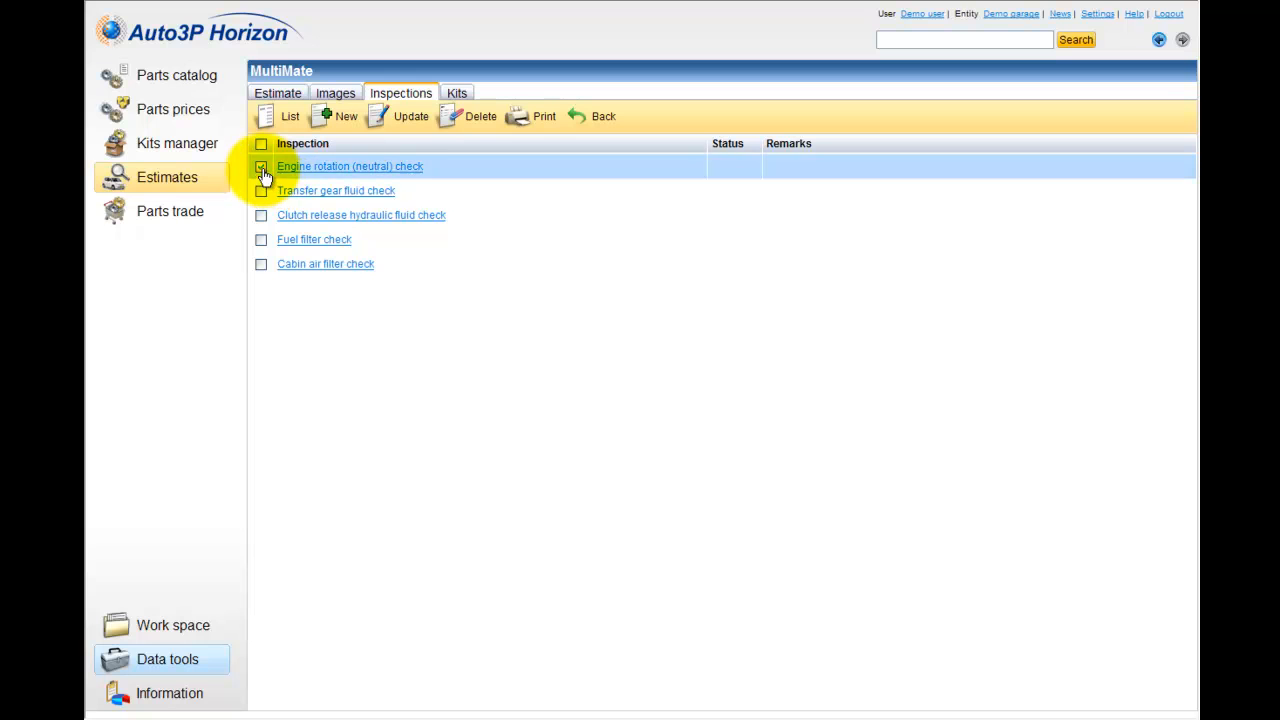
click(261, 190)
click(261, 215)
click(261, 239)
click(261, 264)
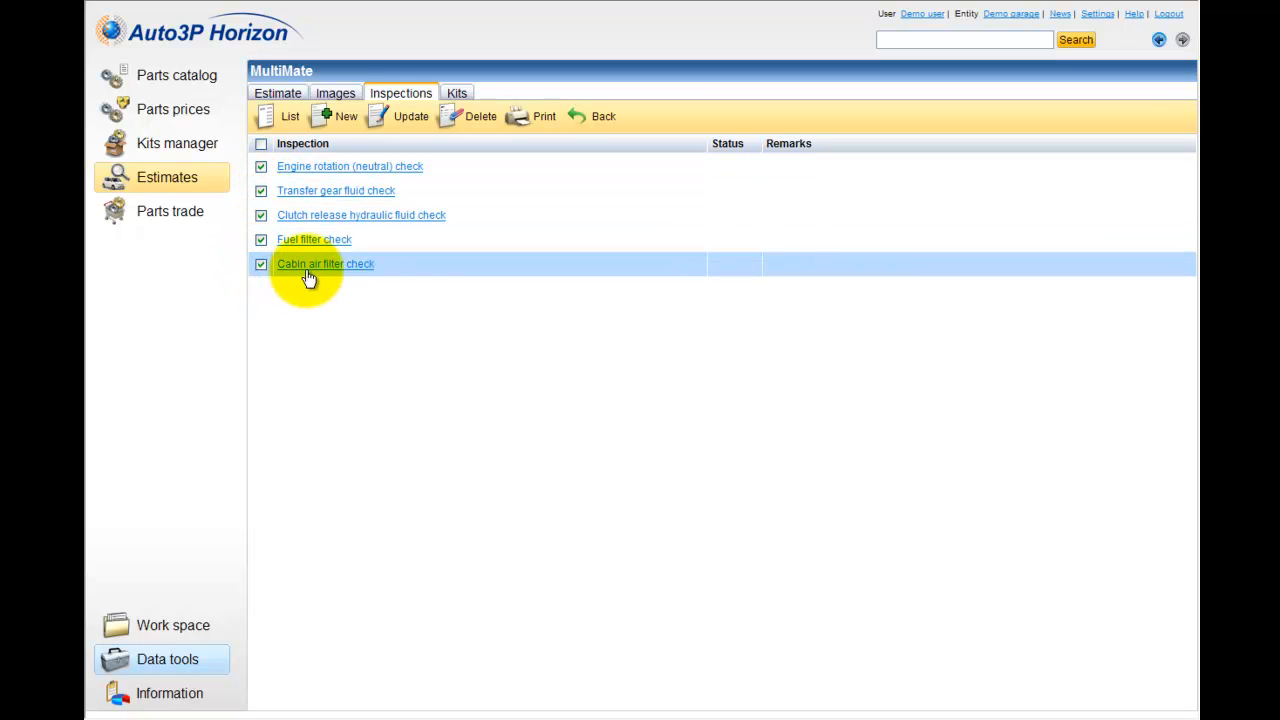
Step: Report a problem for the fuel filter check, added to the estimate with 1 hour of time, and return to the estimate overview
right_click(310, 241)
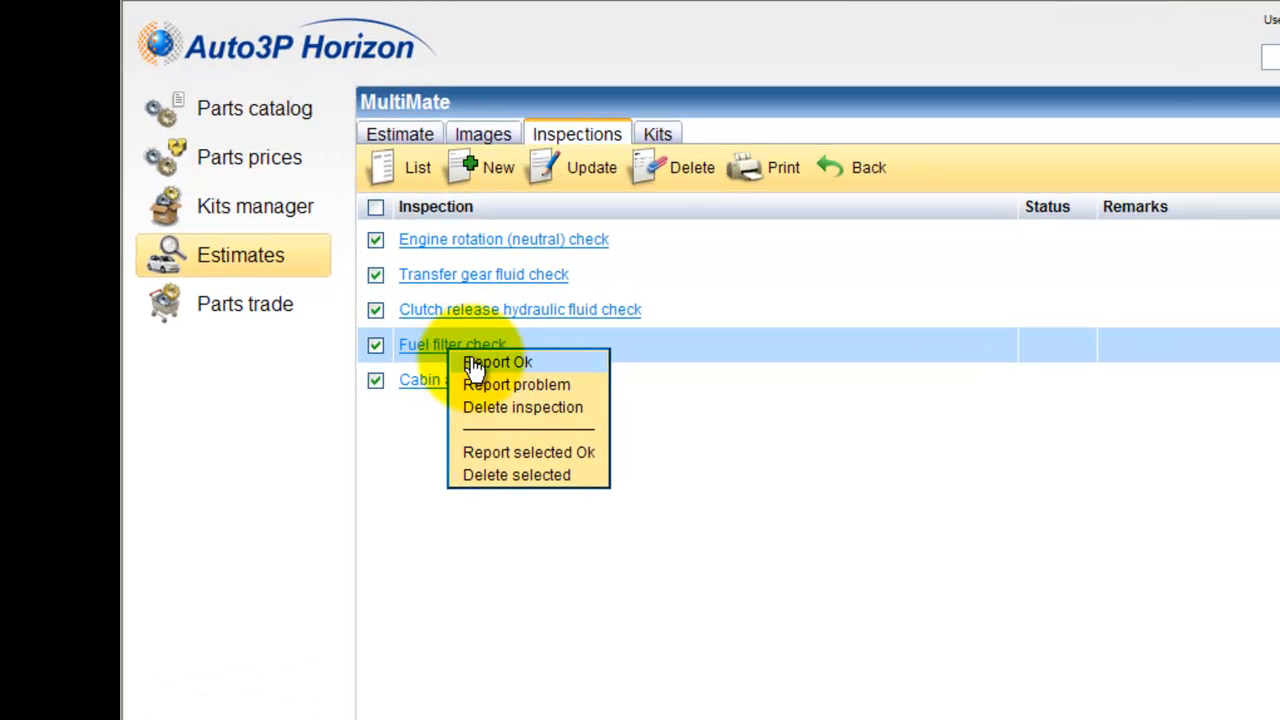
click(474, 385)
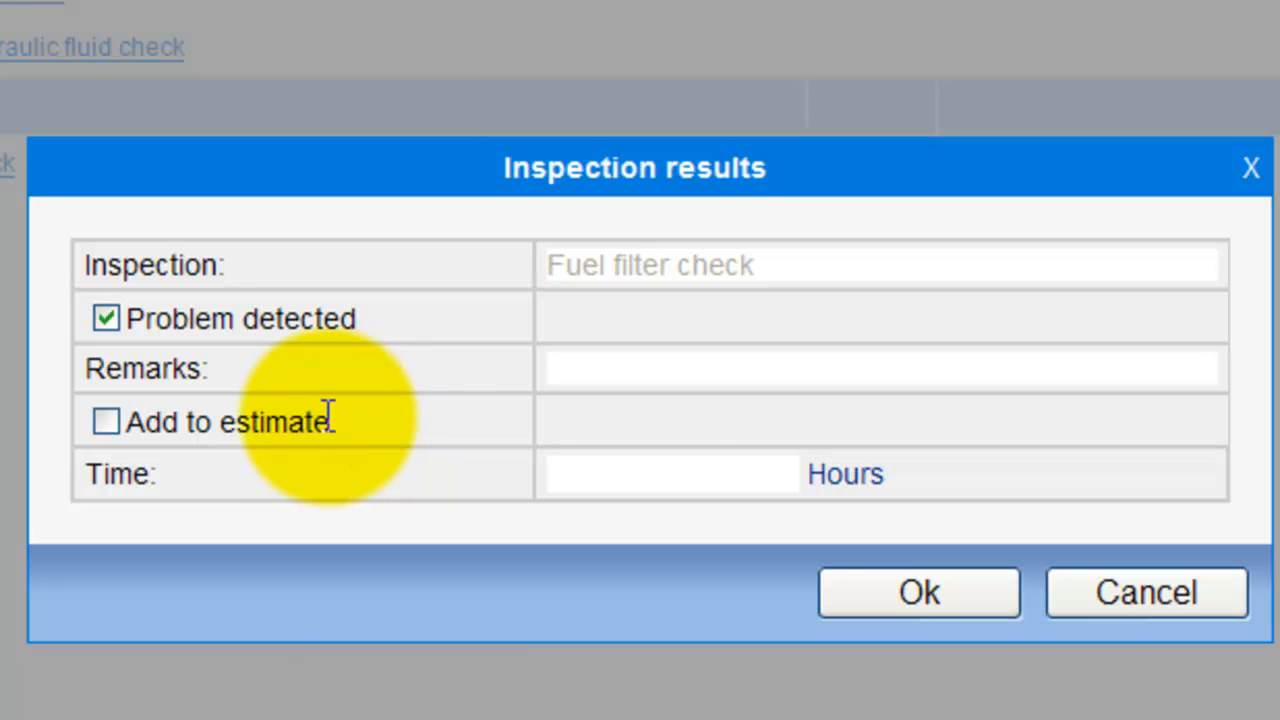
click(106, 422)
click(620, 472)
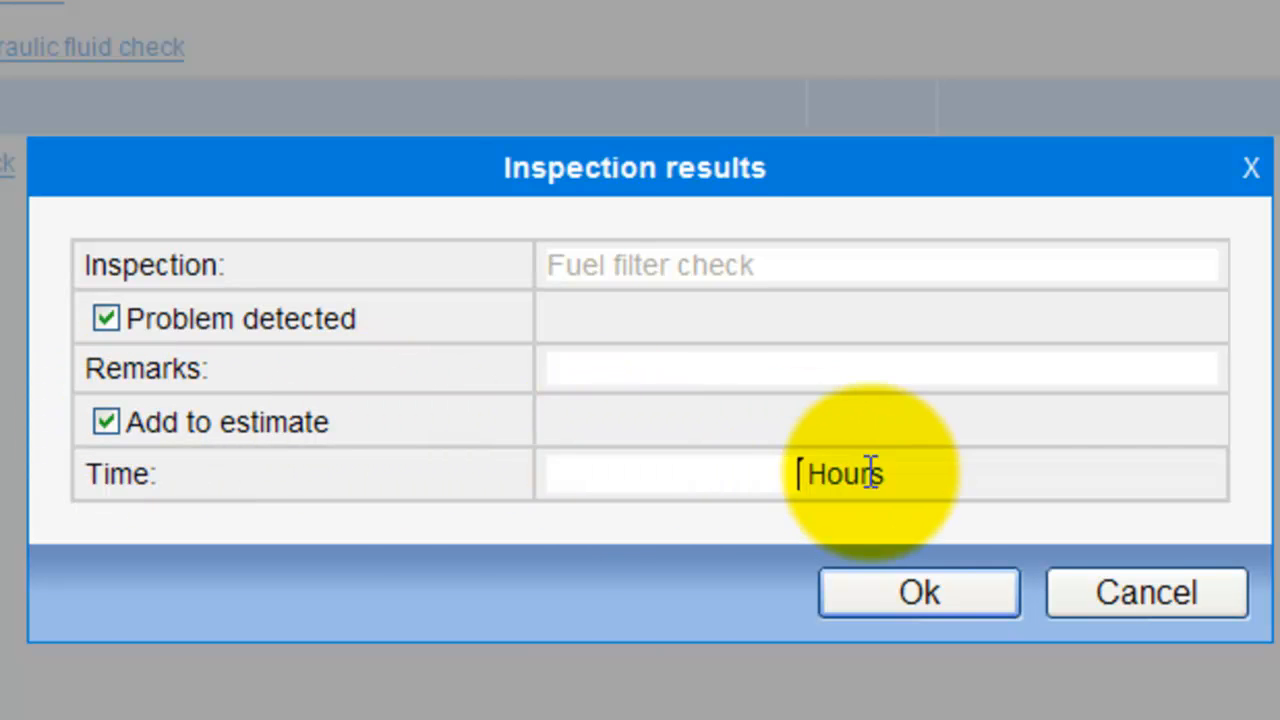
text(1)
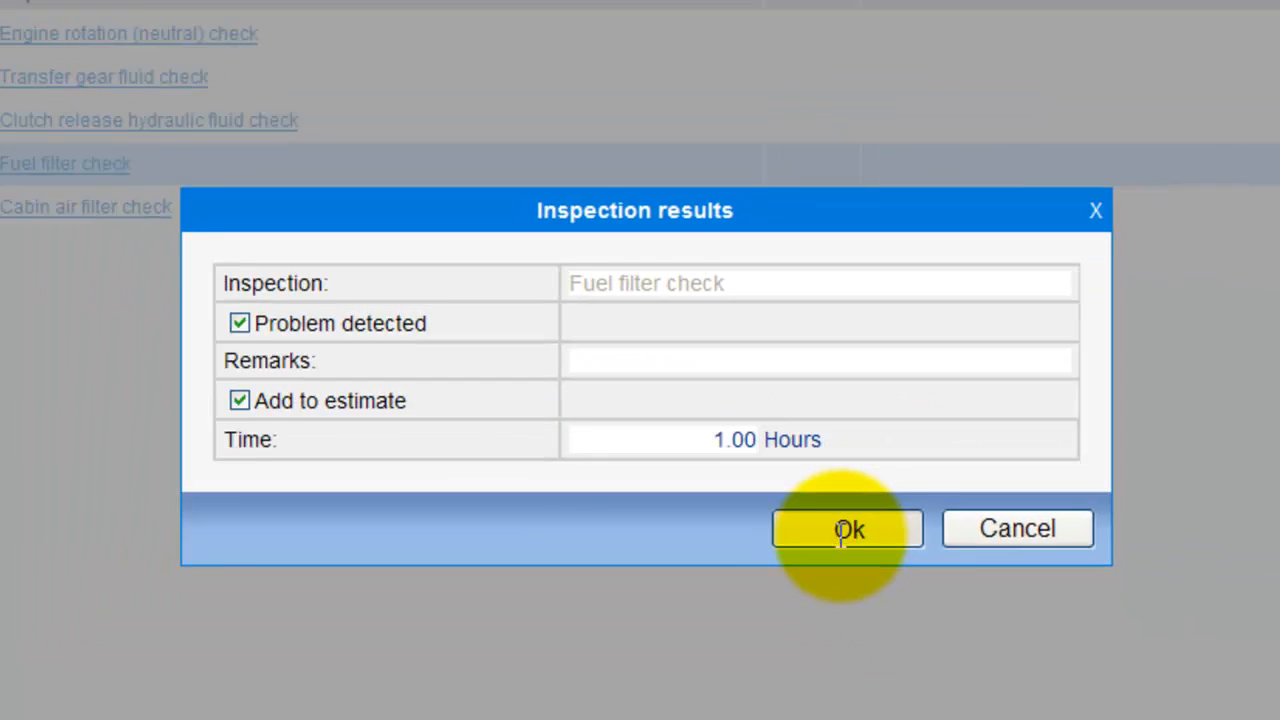
click(912, 593)
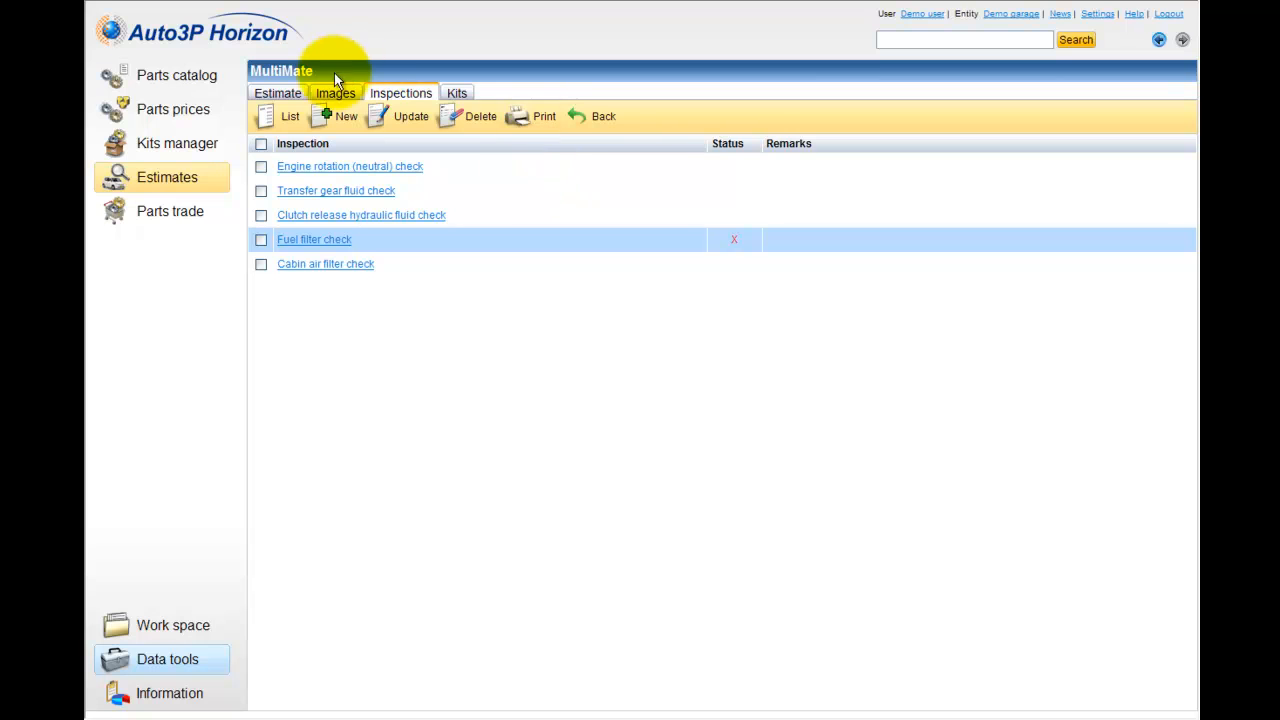
click(288, 92)
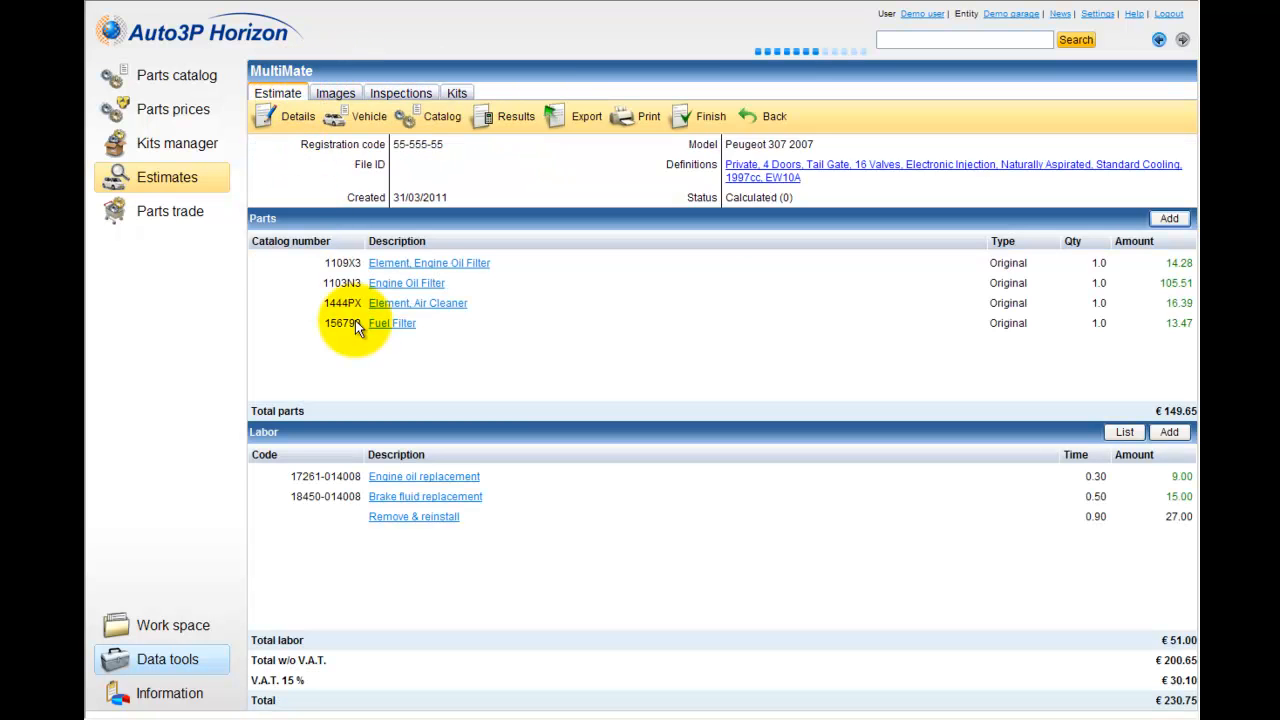